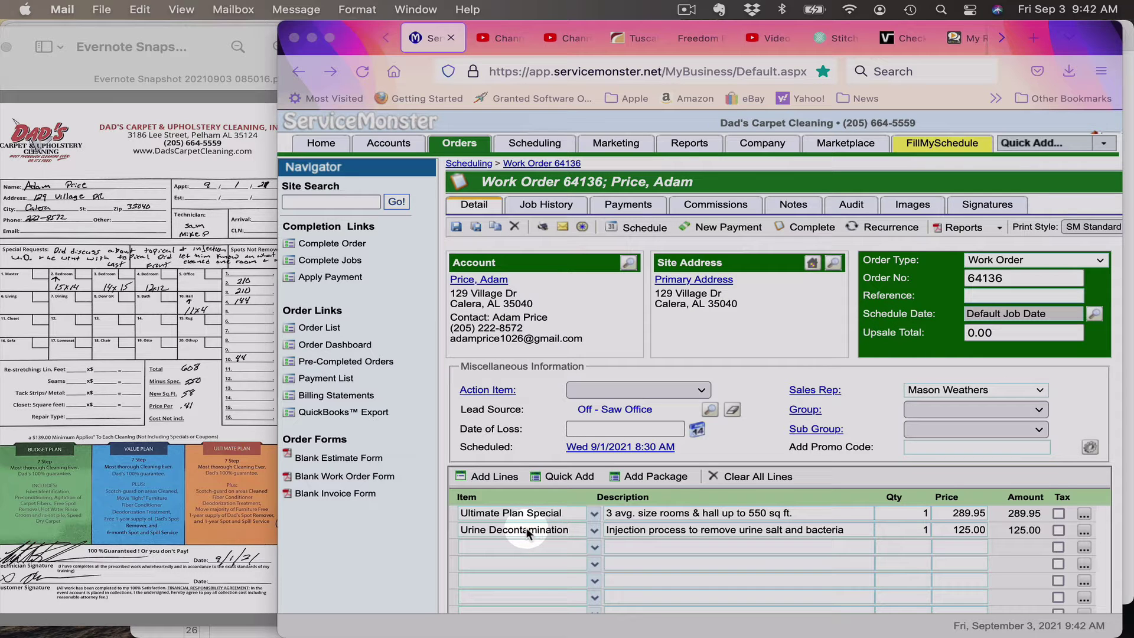
click(364, 48)
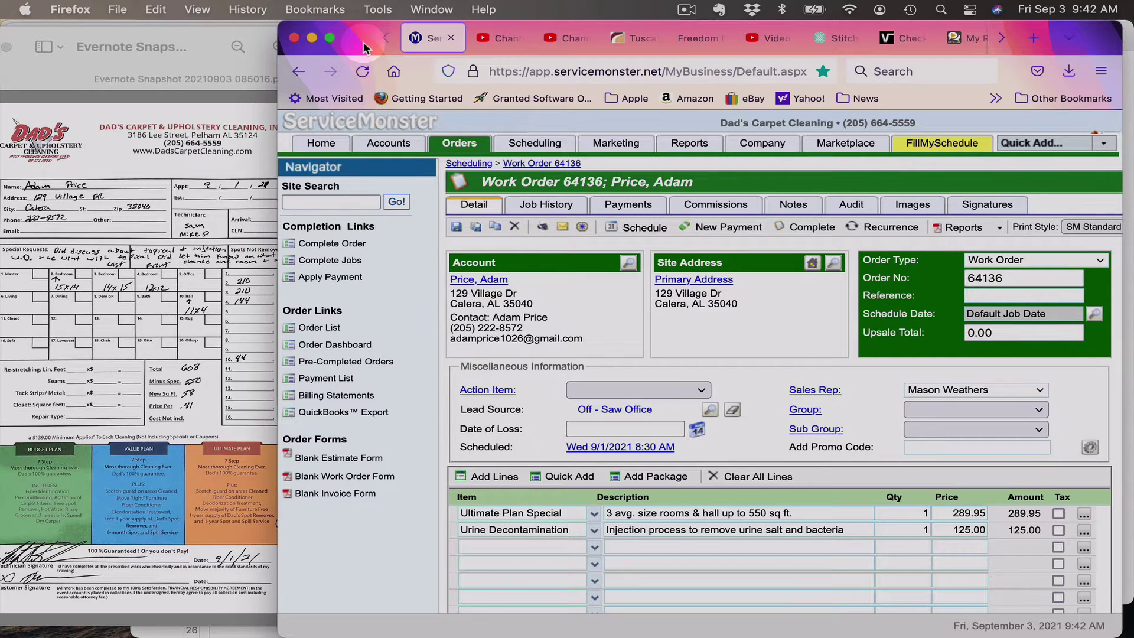
Step: Show the scanned paper work order in Preview, zoomed in twice and widened for reading
drag(365, 47, 528, 23)
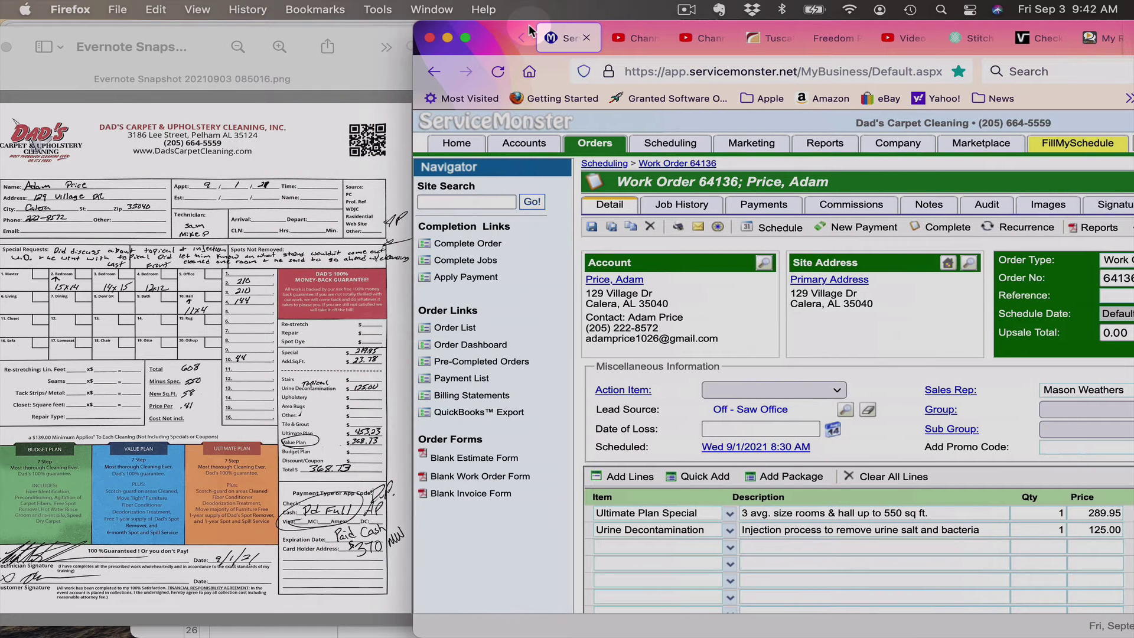
click(260, 175)
click(279, 46)
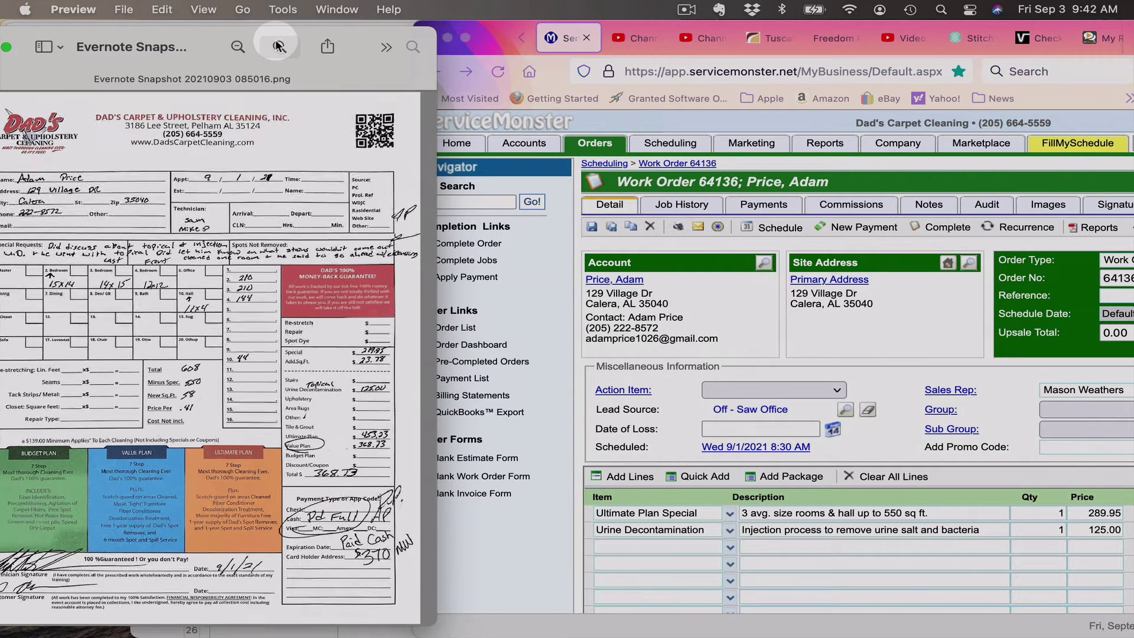
click(279, 46)
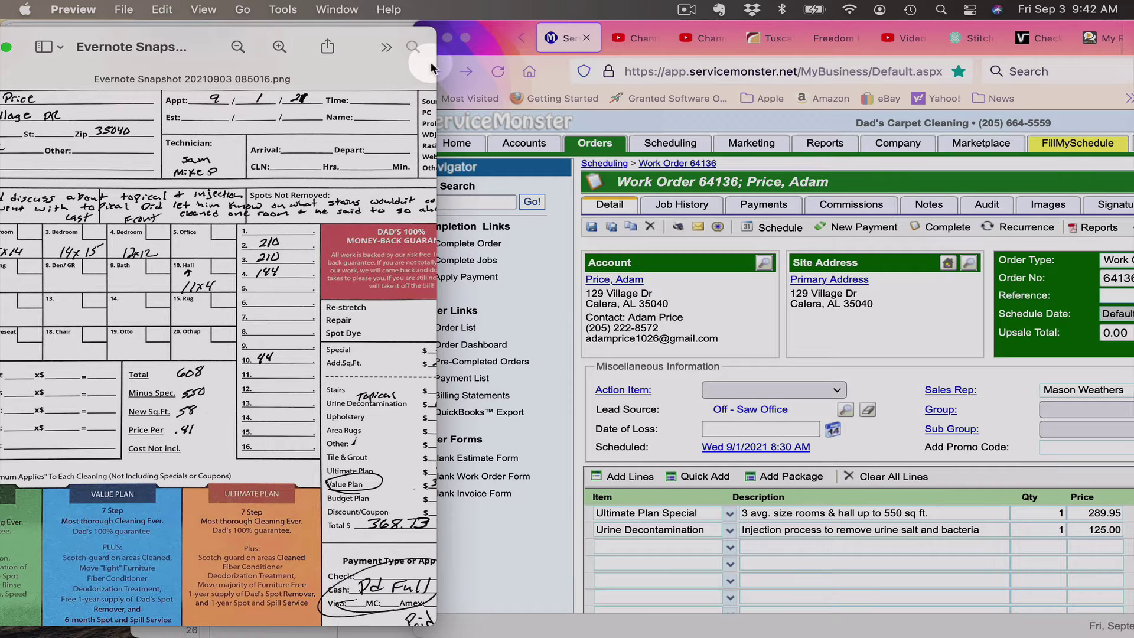
drag(435, 66, 681, 64)
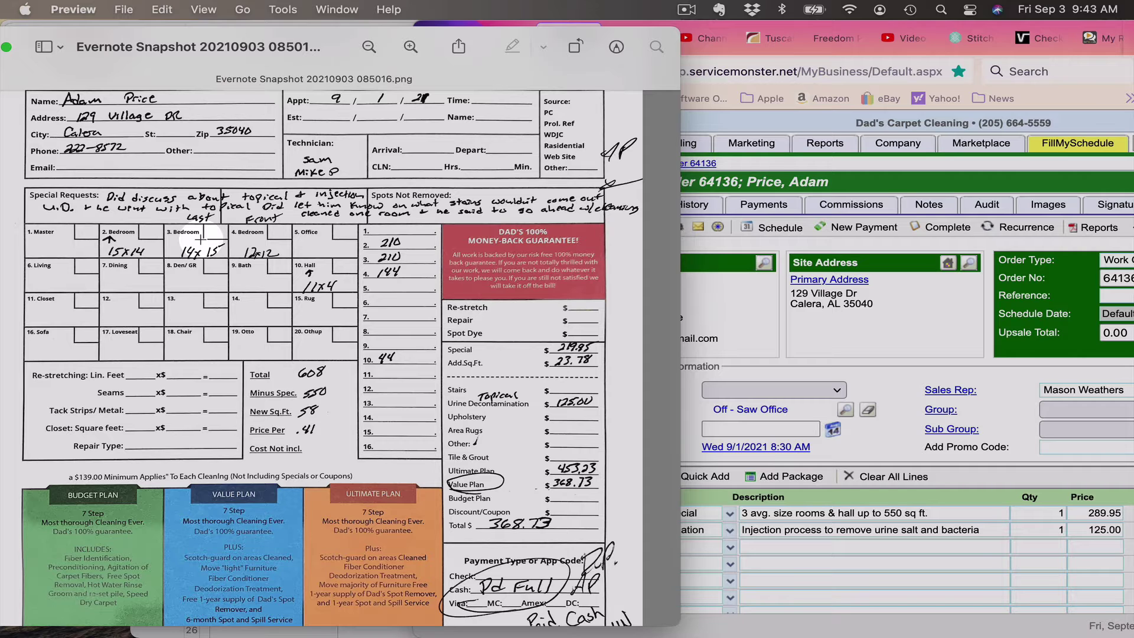
click(685, 10)
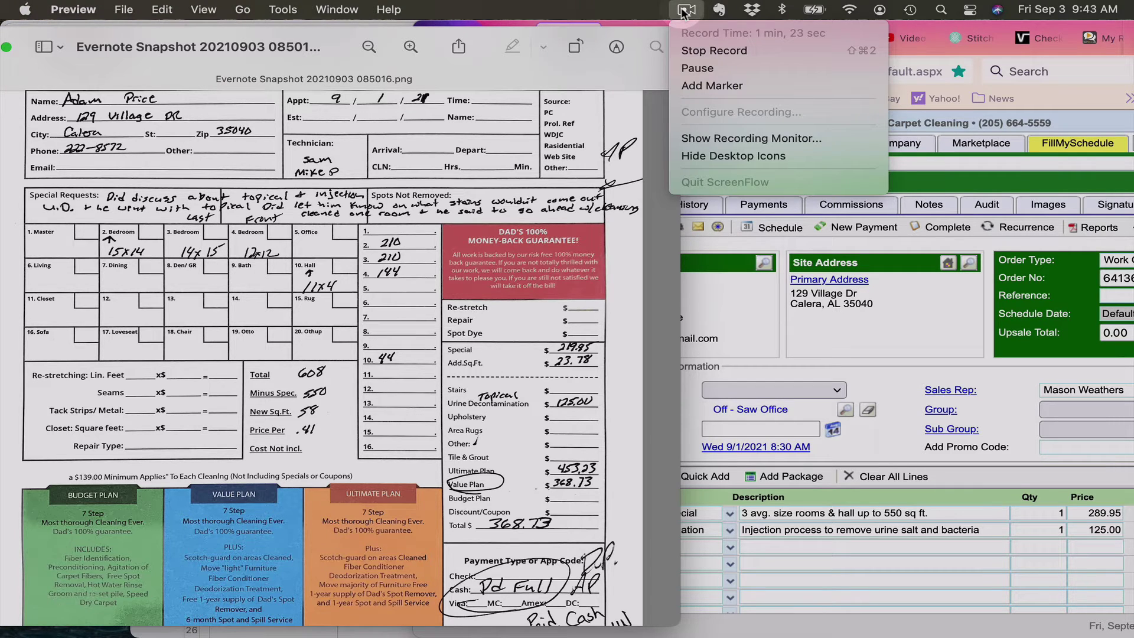
click(697, 68)
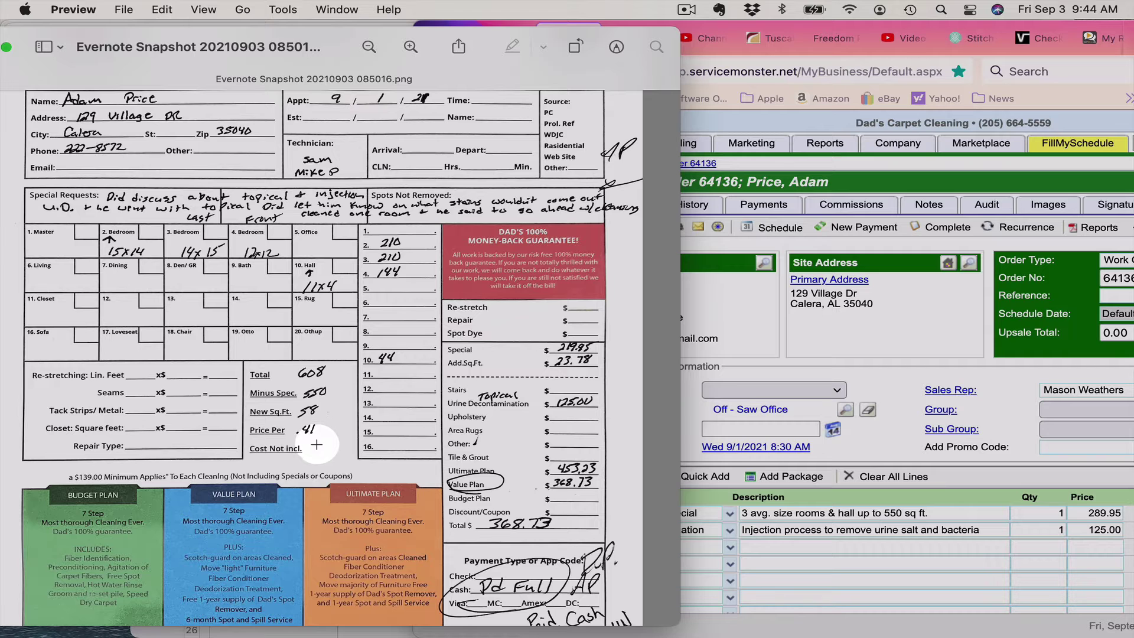
scroll(274, 458, down, 2)
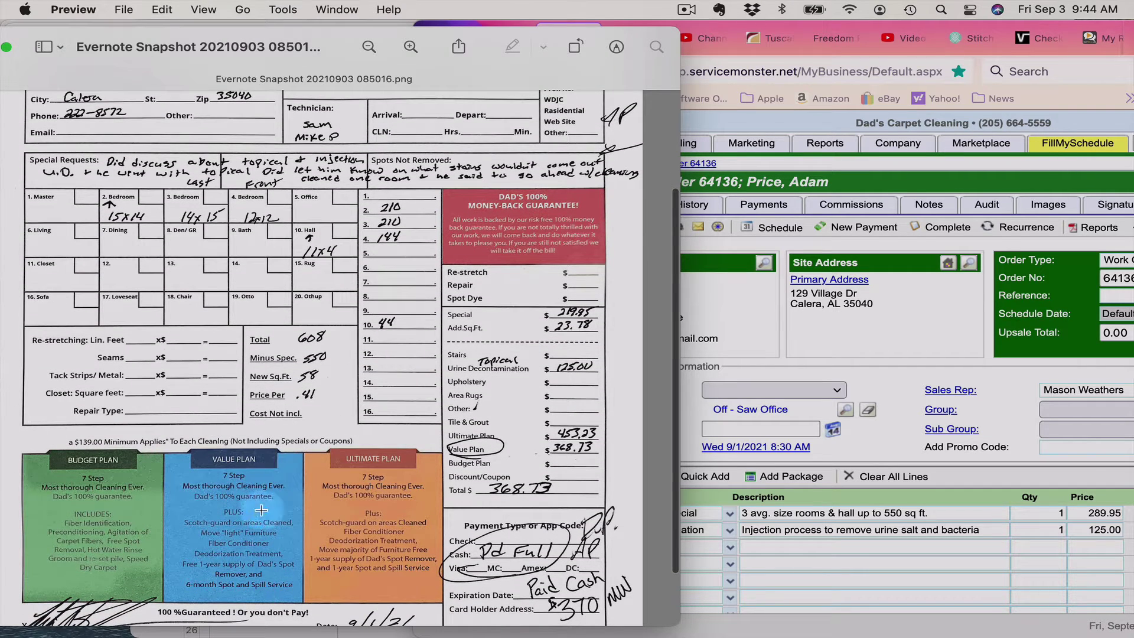
scroll(269, 515, up, 1)
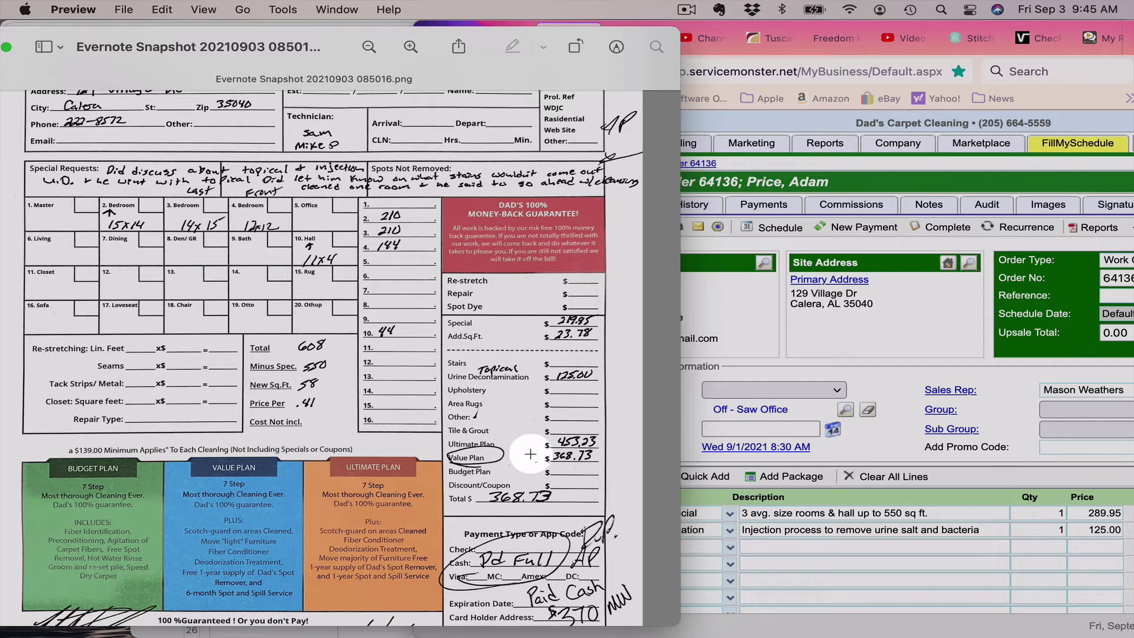
click(687, 426)
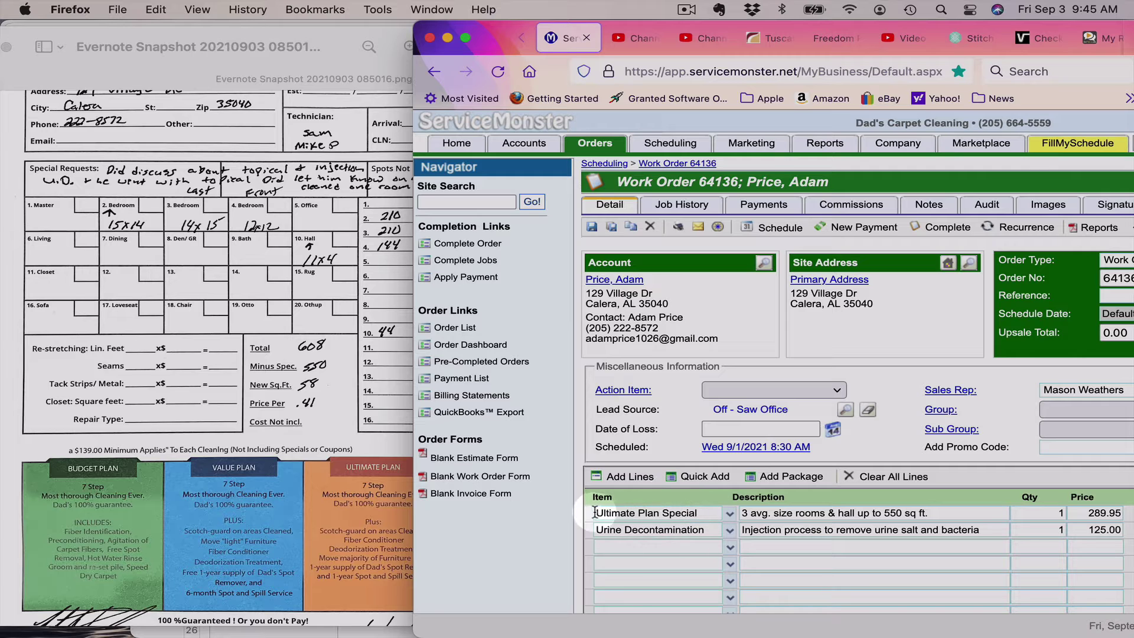
click(391, 440)
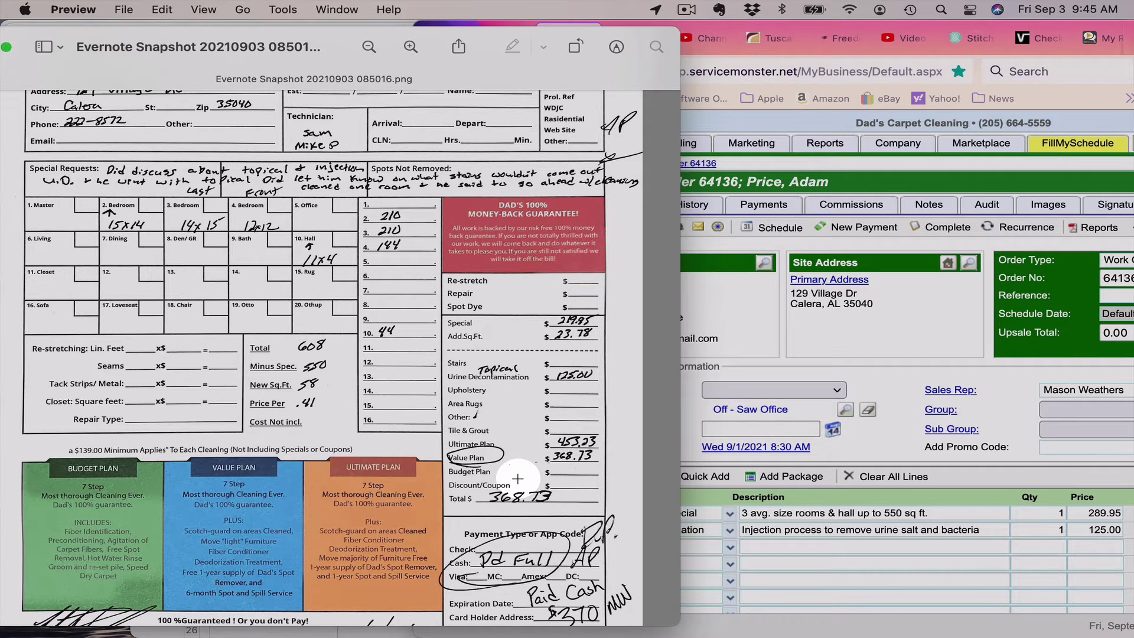
scroll(518, 478, down, 1)
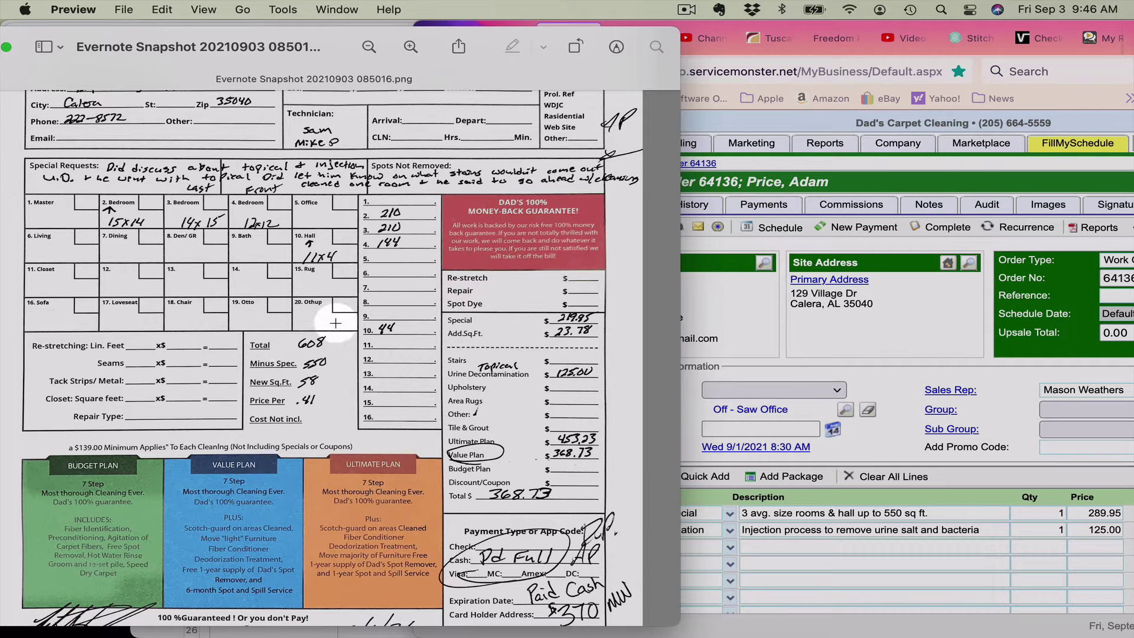
click(745, 394)
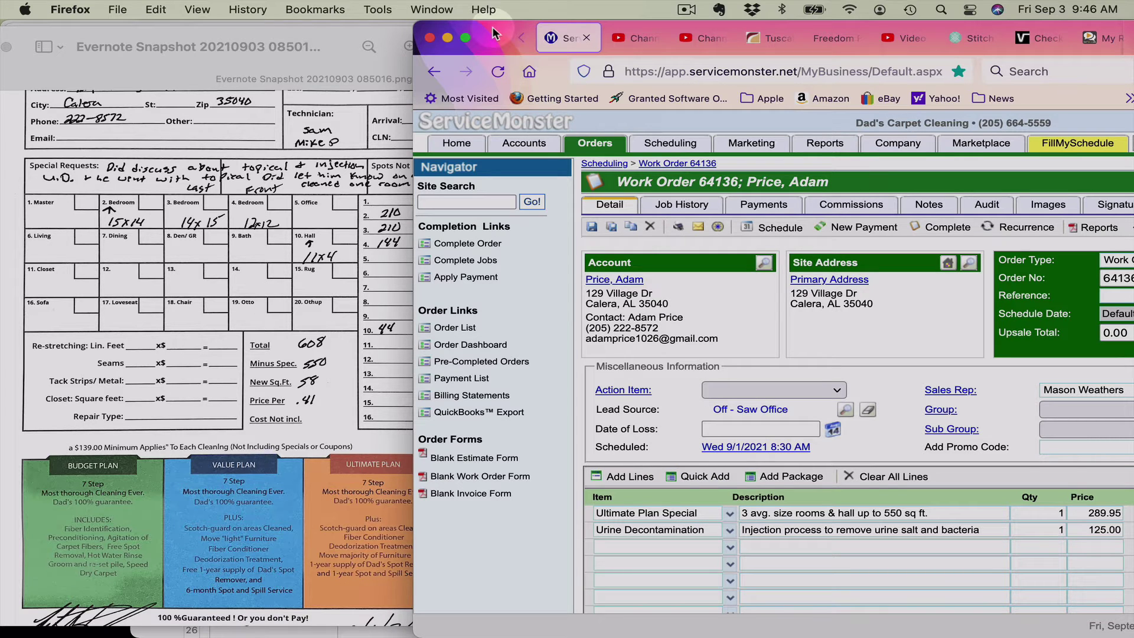
Step: Swap the first line item from Ultimate Plan Special to Value Plan Special at 219.95
drag(494, 34, 367, 19)
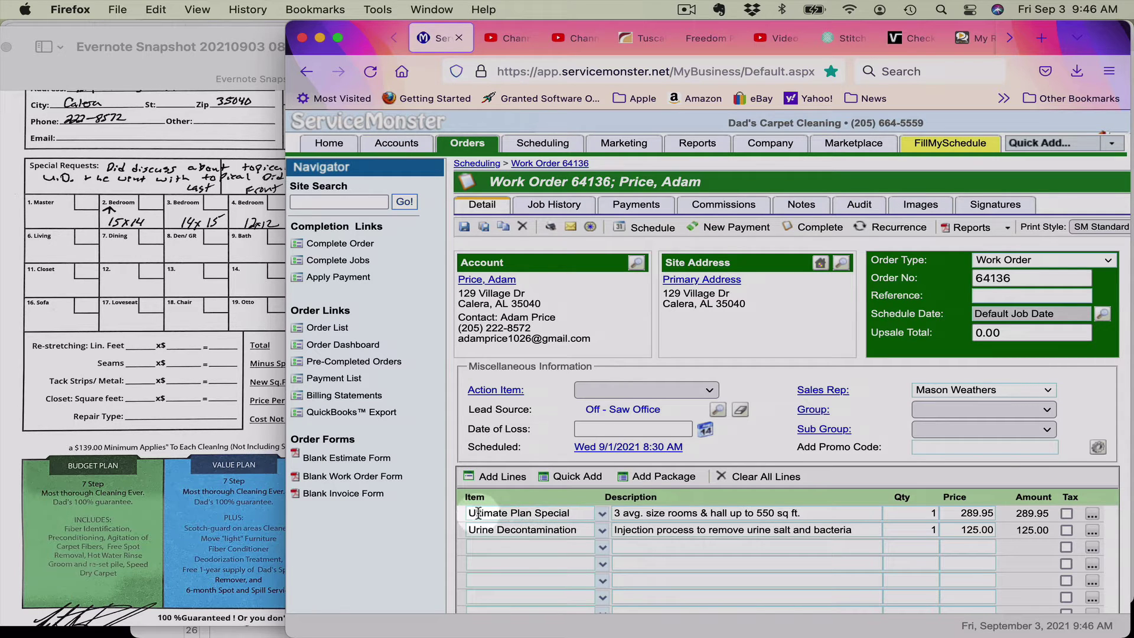
click(574, 513)
key(super+a)
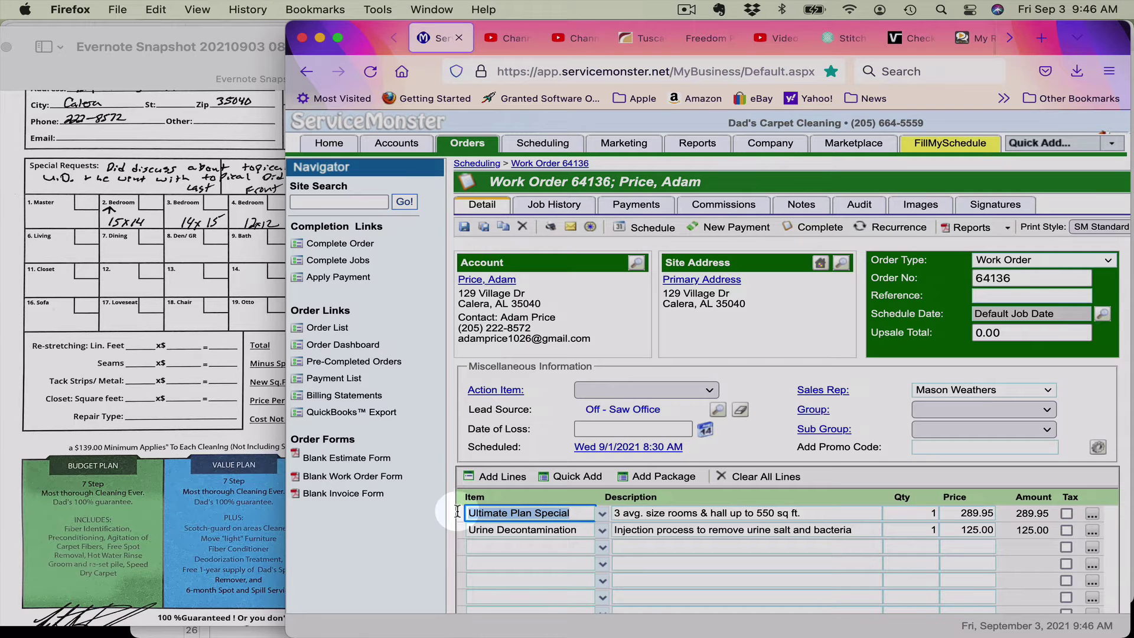
text(Value Plan)
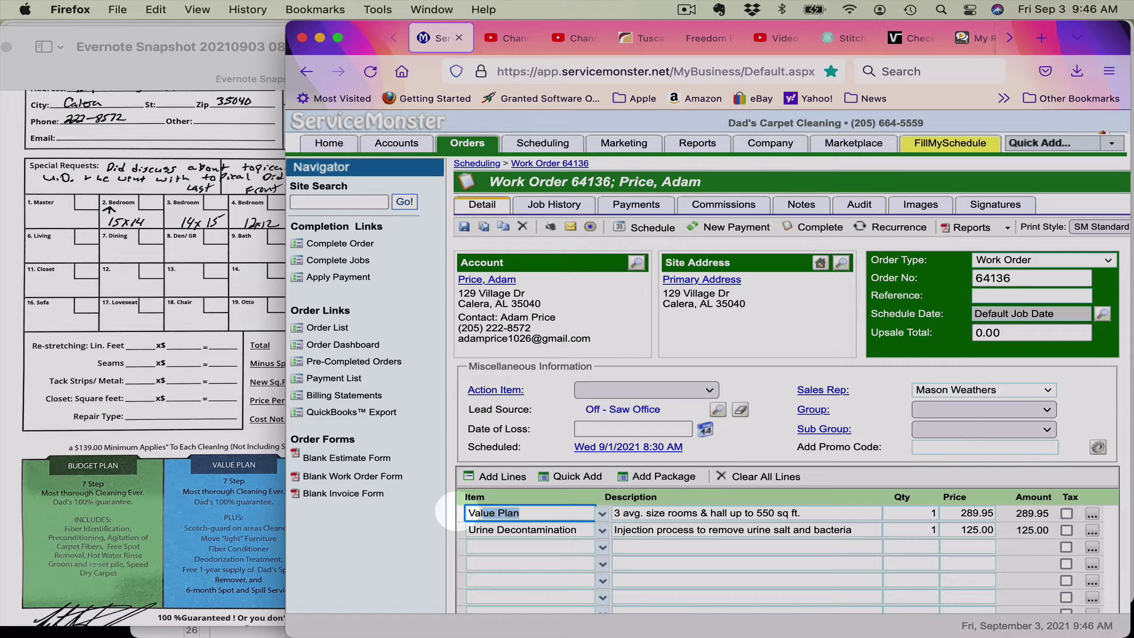
key(Down)
key(Tab)
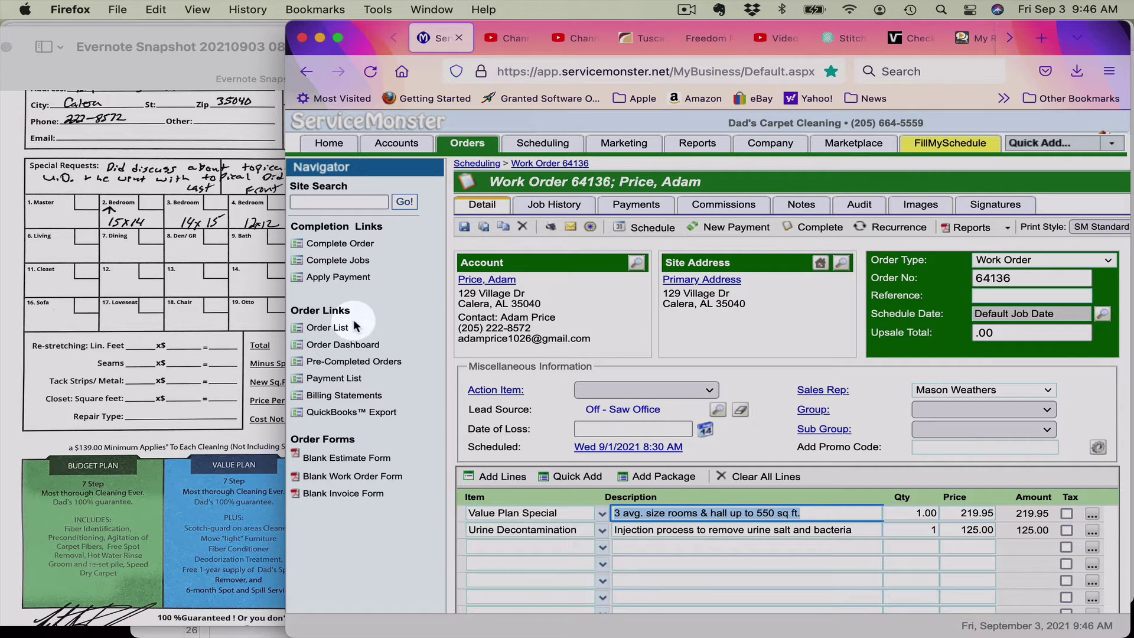
drag(357, 34, 431, 35)
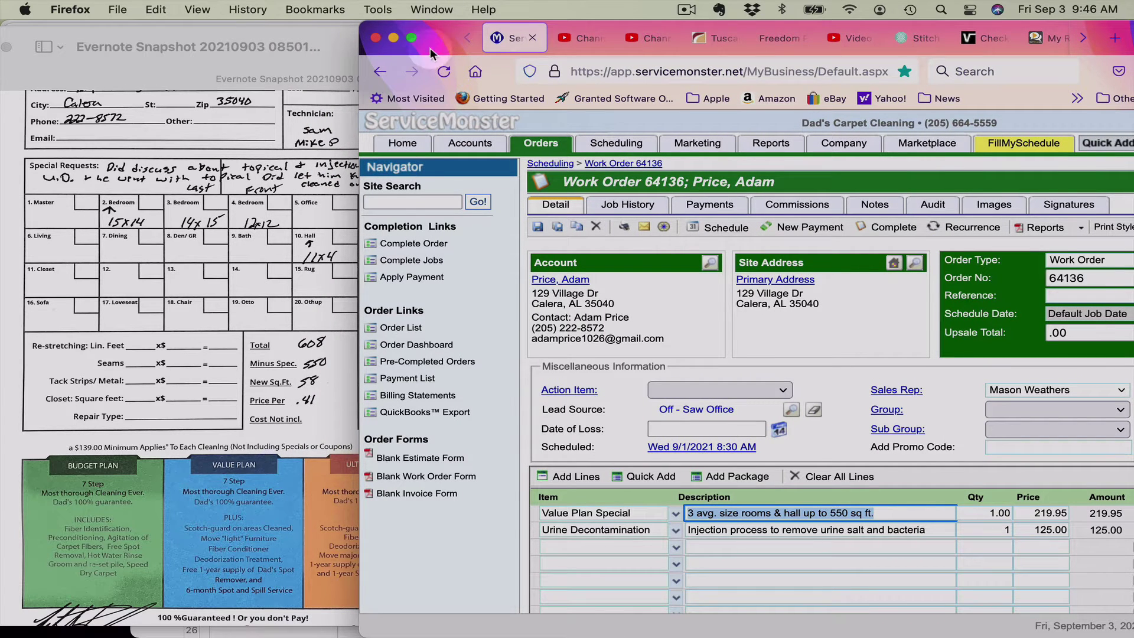
drag(440, 38, 324, 24)
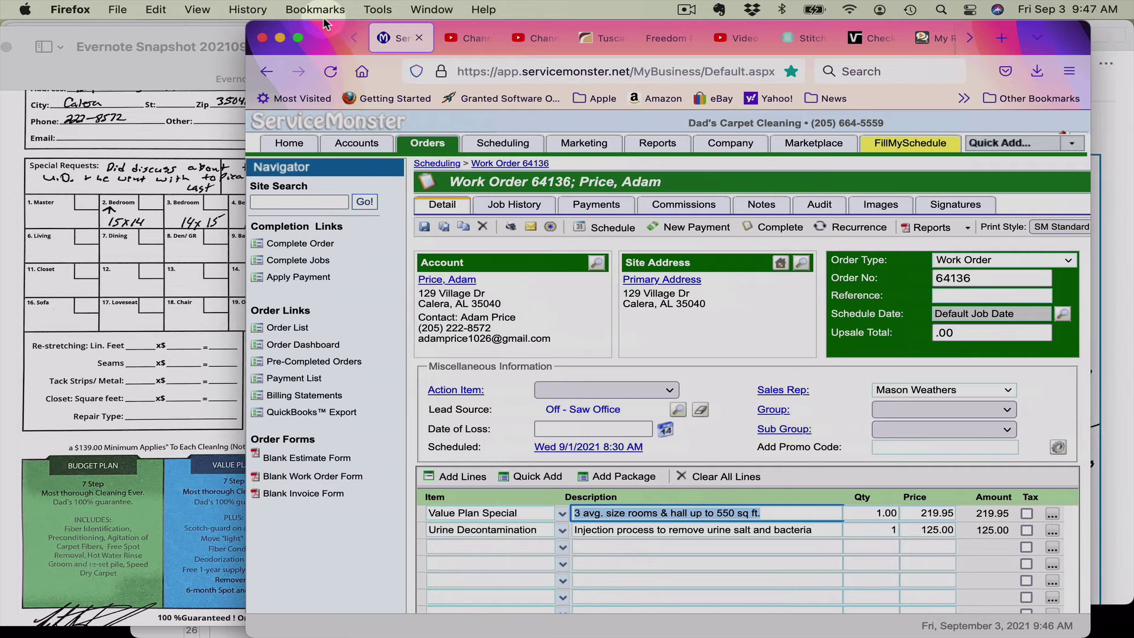
Step: Enter '3 bedrooms and hall' as the Value Plan Special description
text(3 bed)
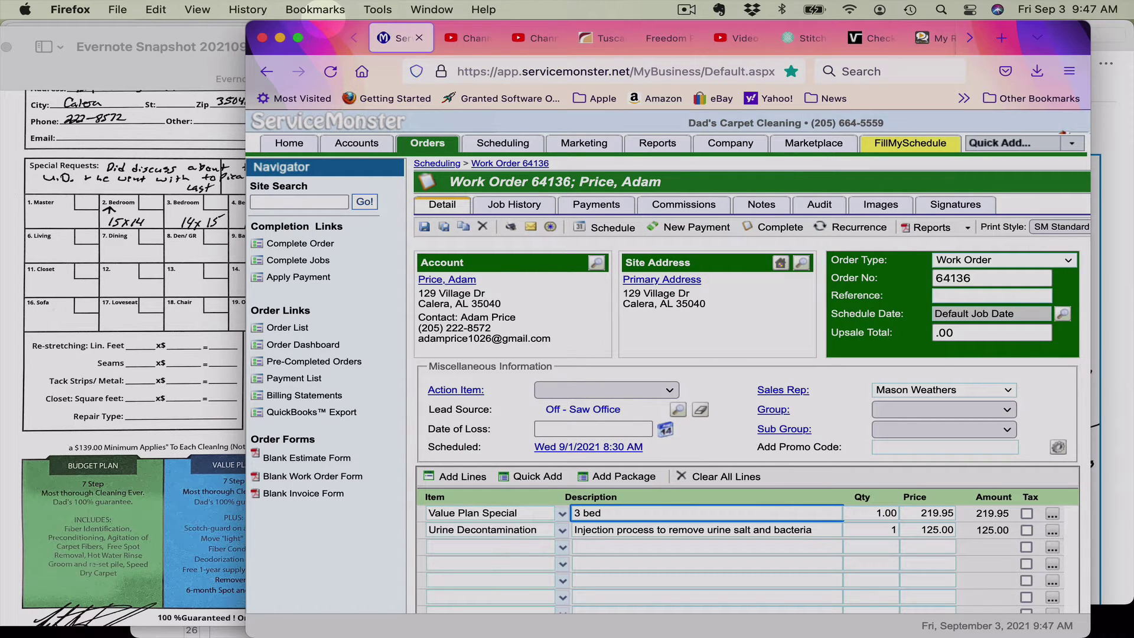
text(rooms and hall)
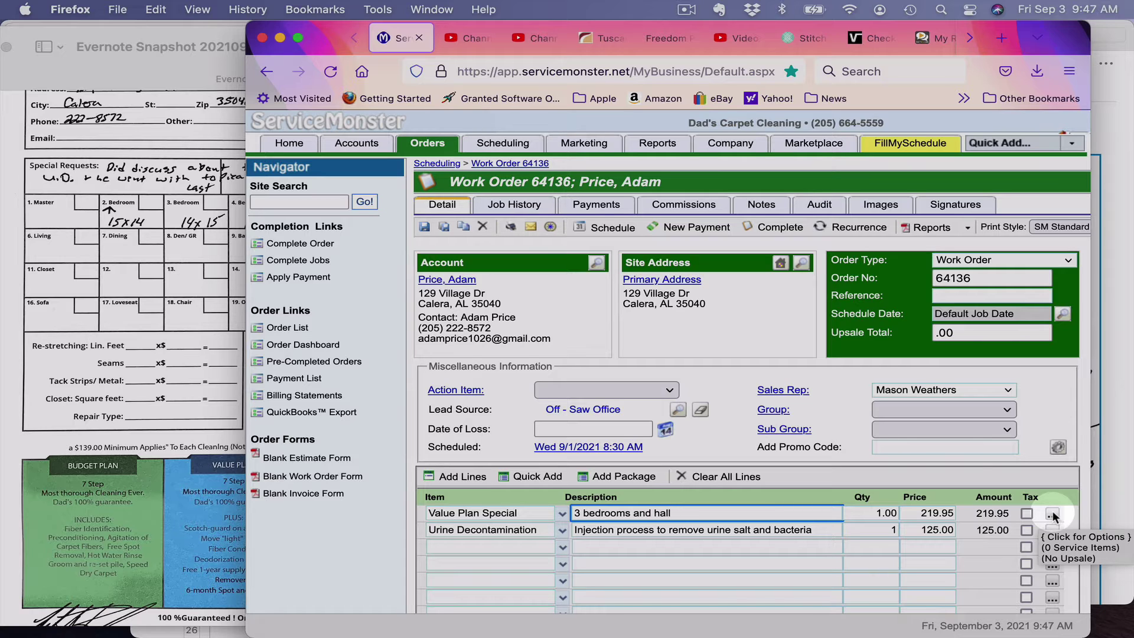
Step: Open the Value Plan Special line's details and leave all four service item rows unticked
click(1052, 515)
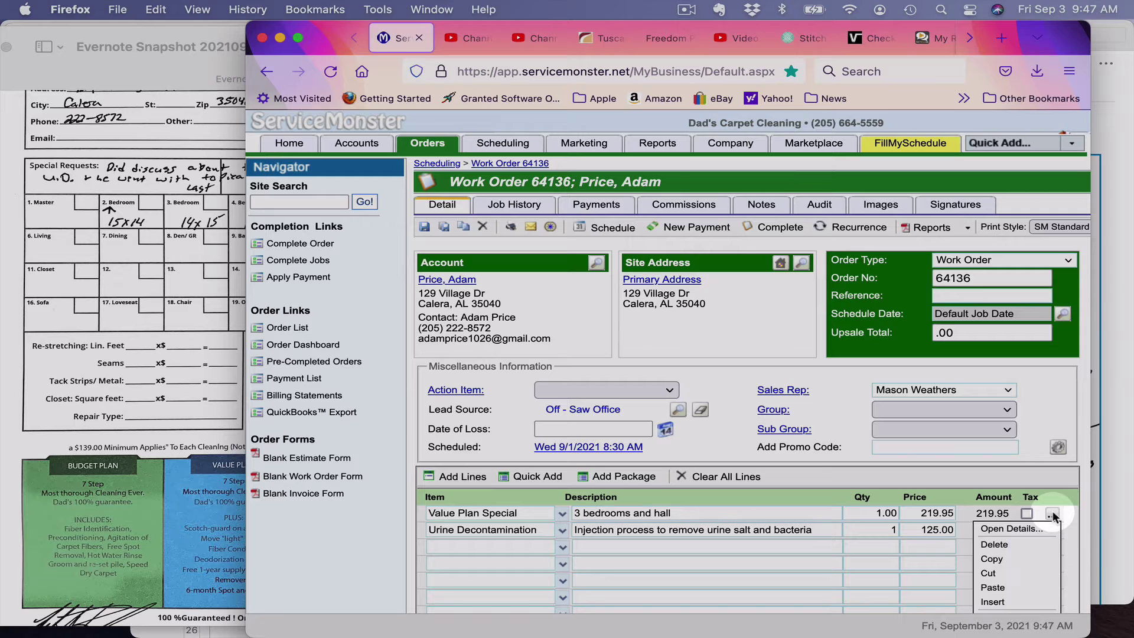
click(1015, 529)
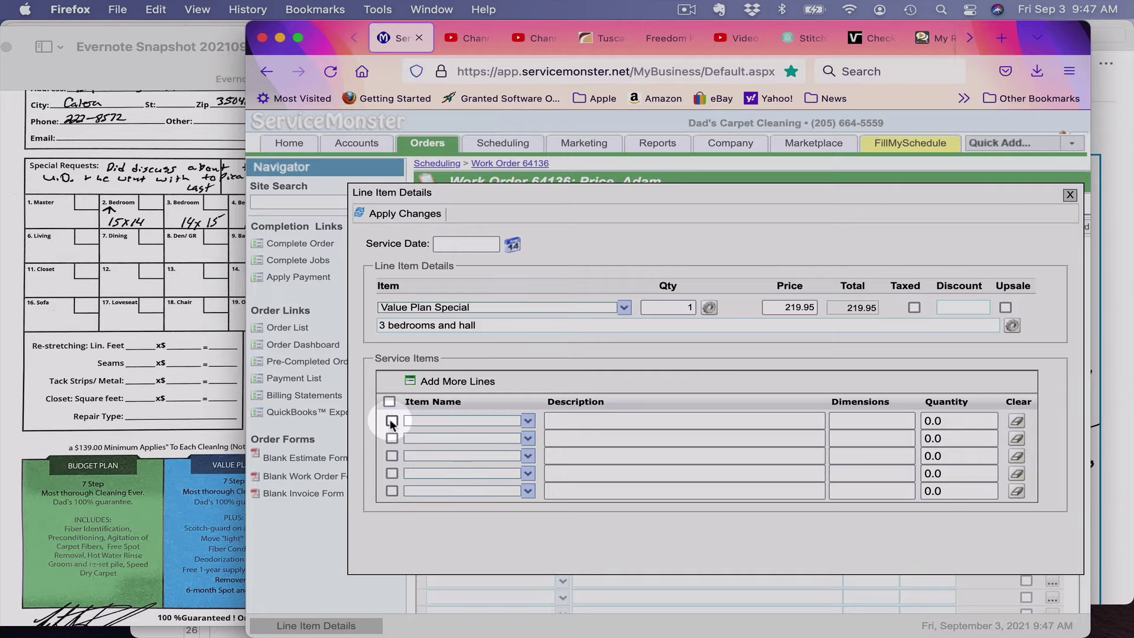
click(391, 421)
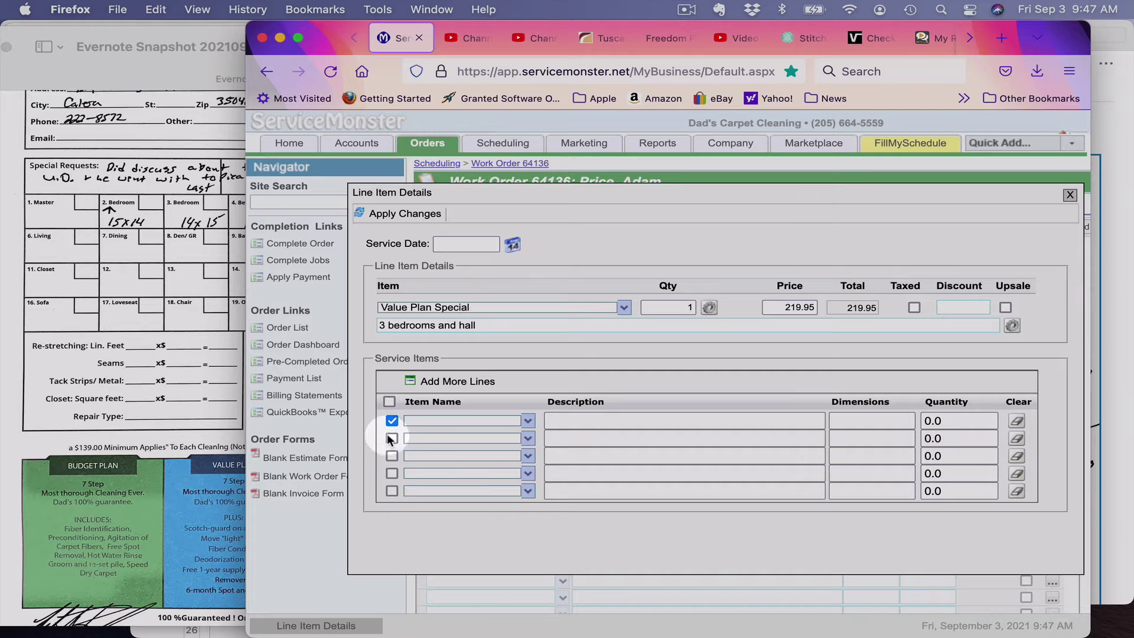
click(392, 439)
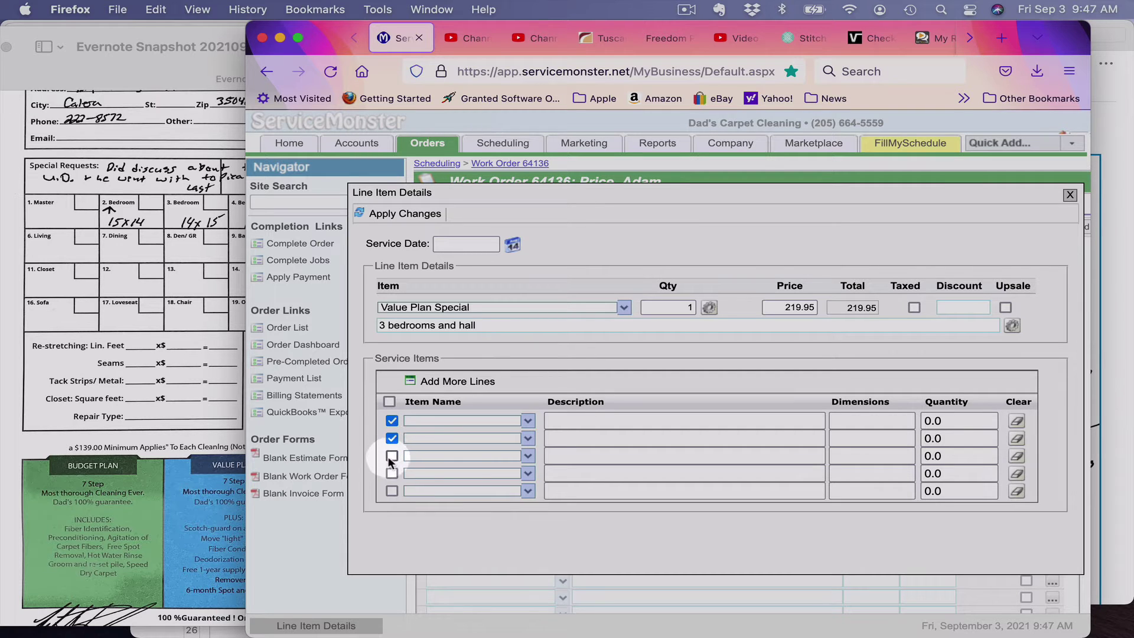
click(391, 456)
click(391, 474)
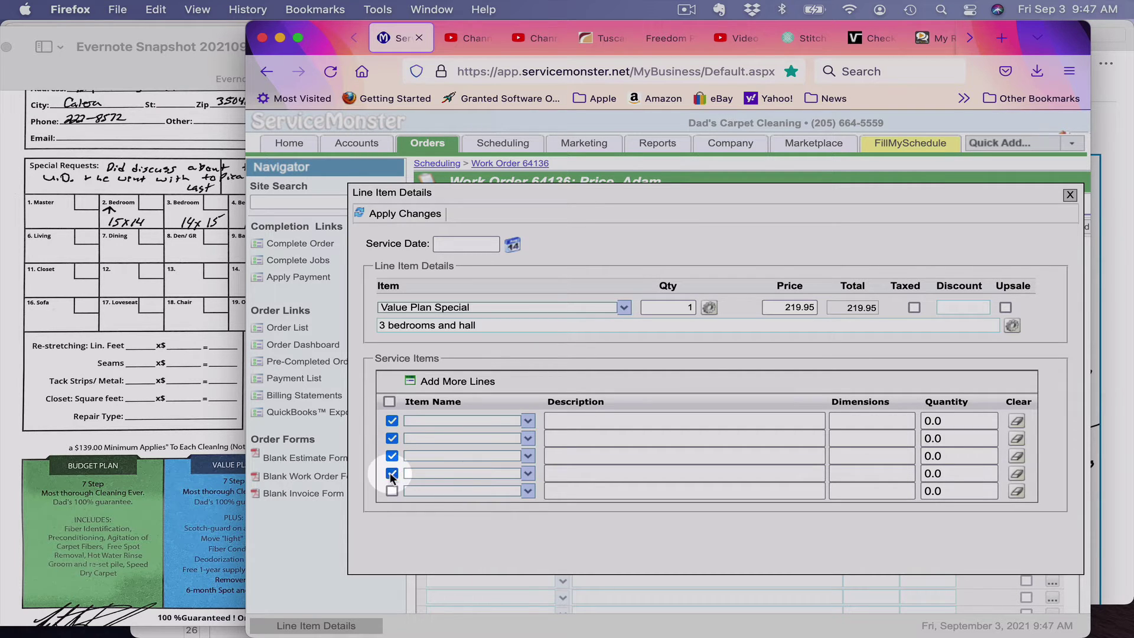
click(391, 473)
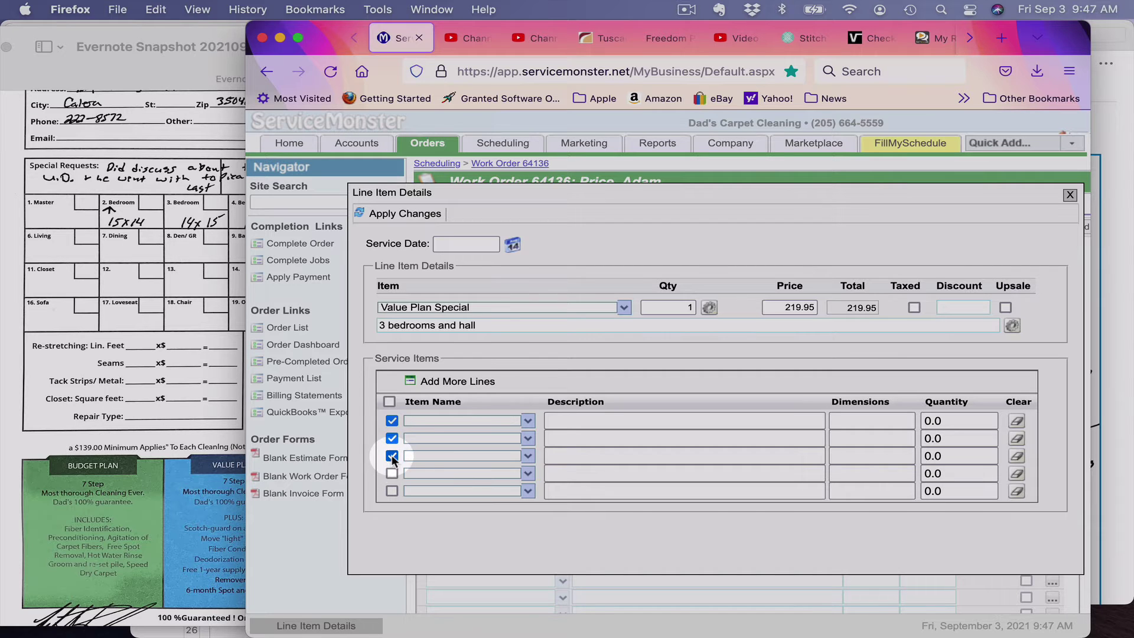
click(392, 456)
click(391, 438)
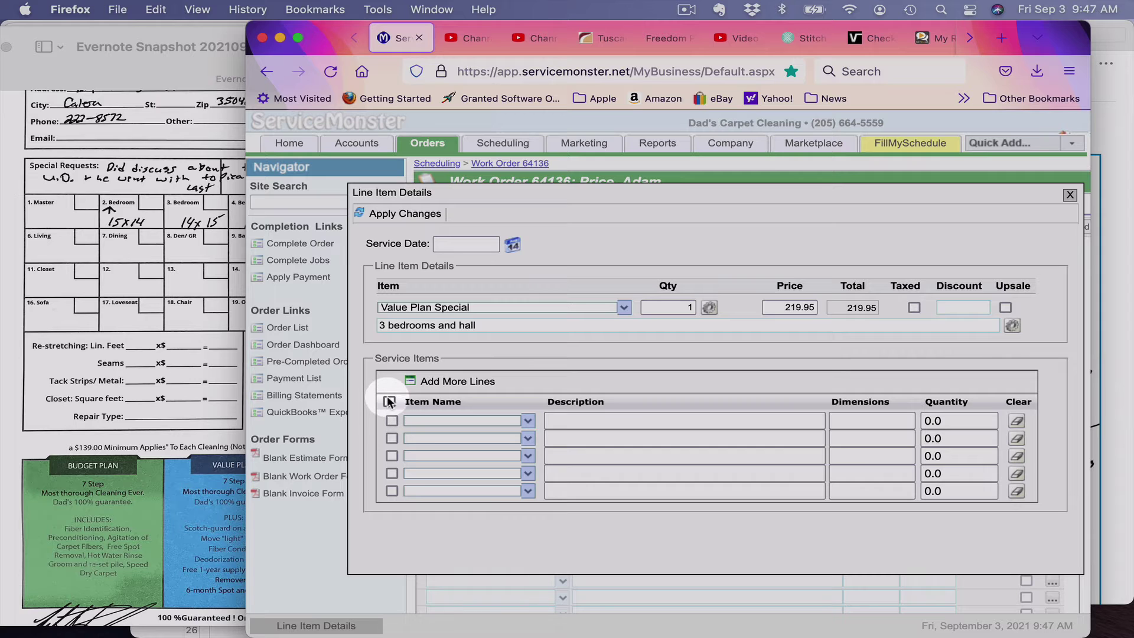
click(388, 402)
click(412, 421)
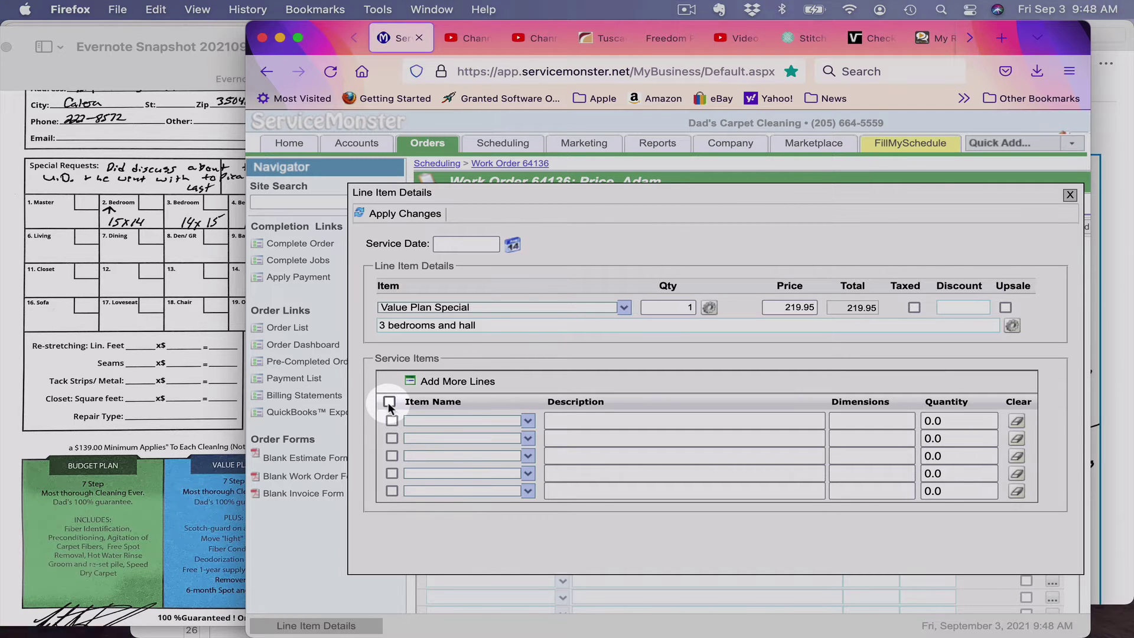
Step: Add service item B2 Bedroom, 'Upstairs bedroom', 15x14, giving quantity 210
click(410, 420)
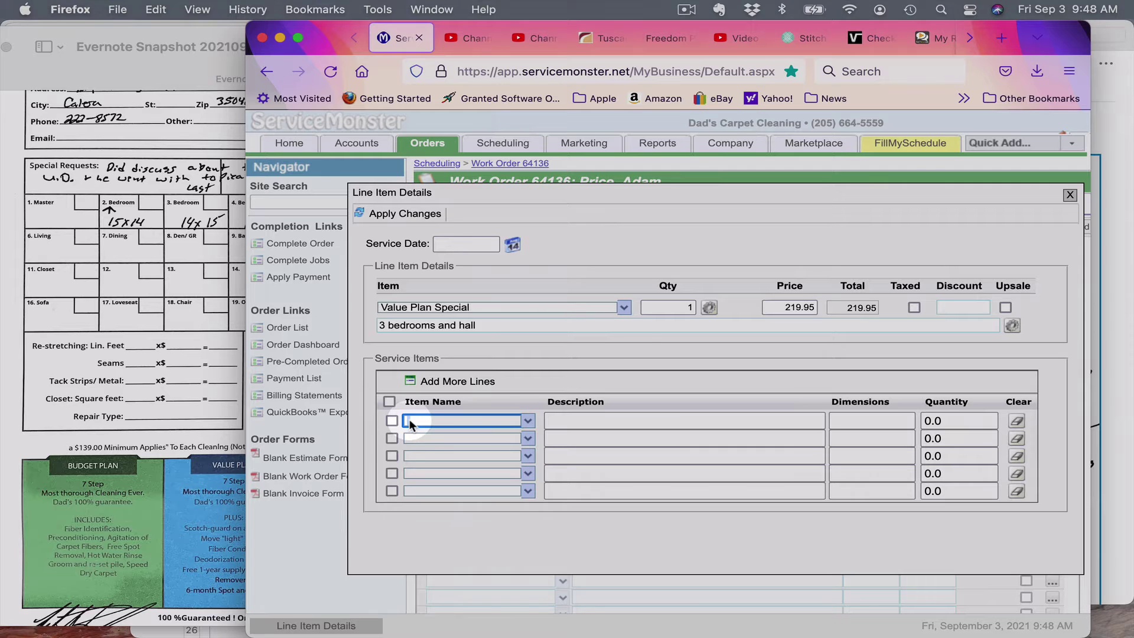
text(B2 Bedroom)
key(Tab)
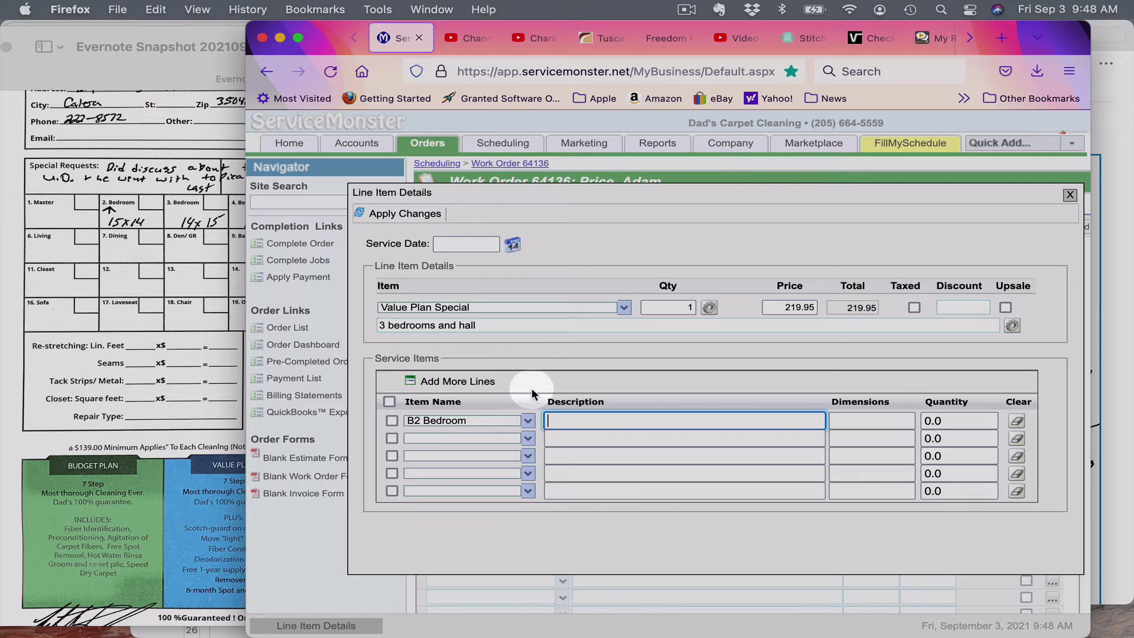
text(Upsta)
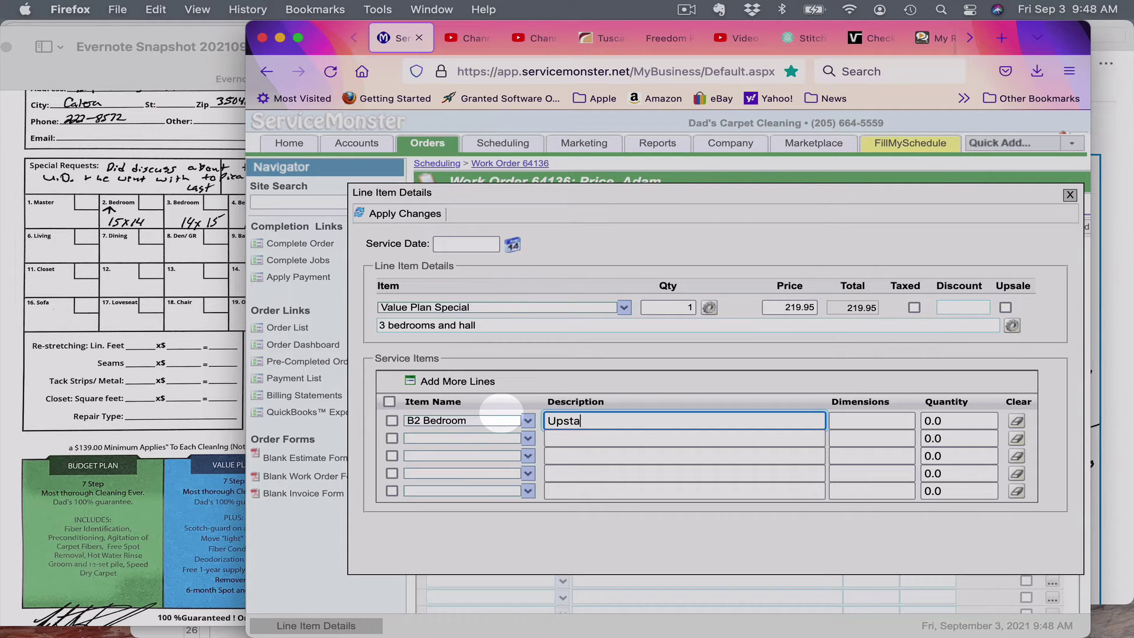
text(irs bedroom)
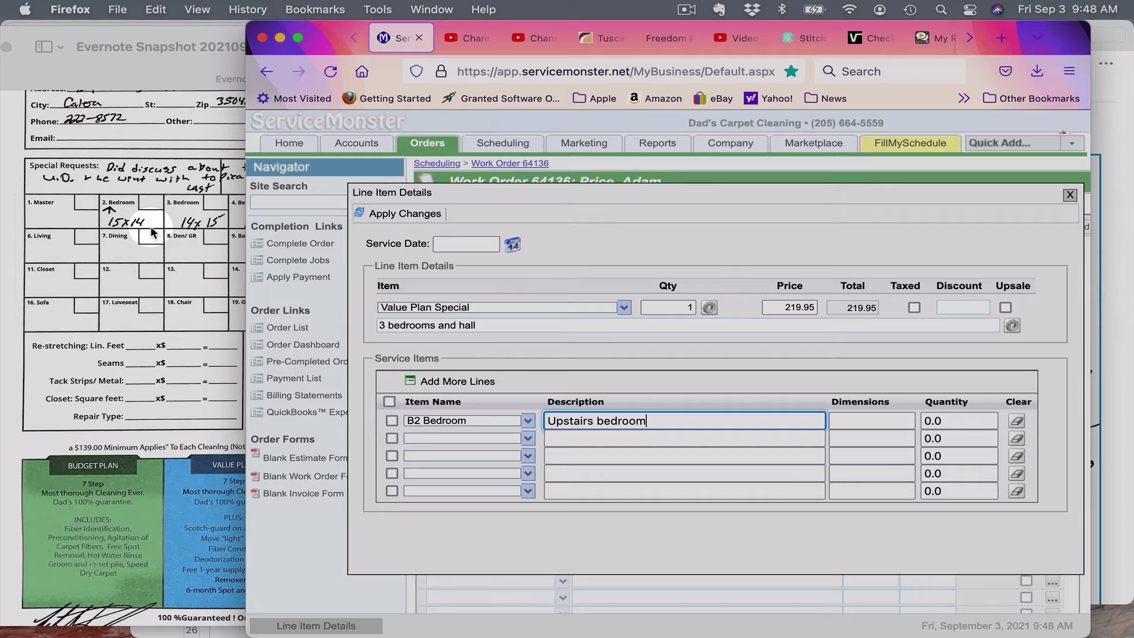
key(Tab)
text(15)
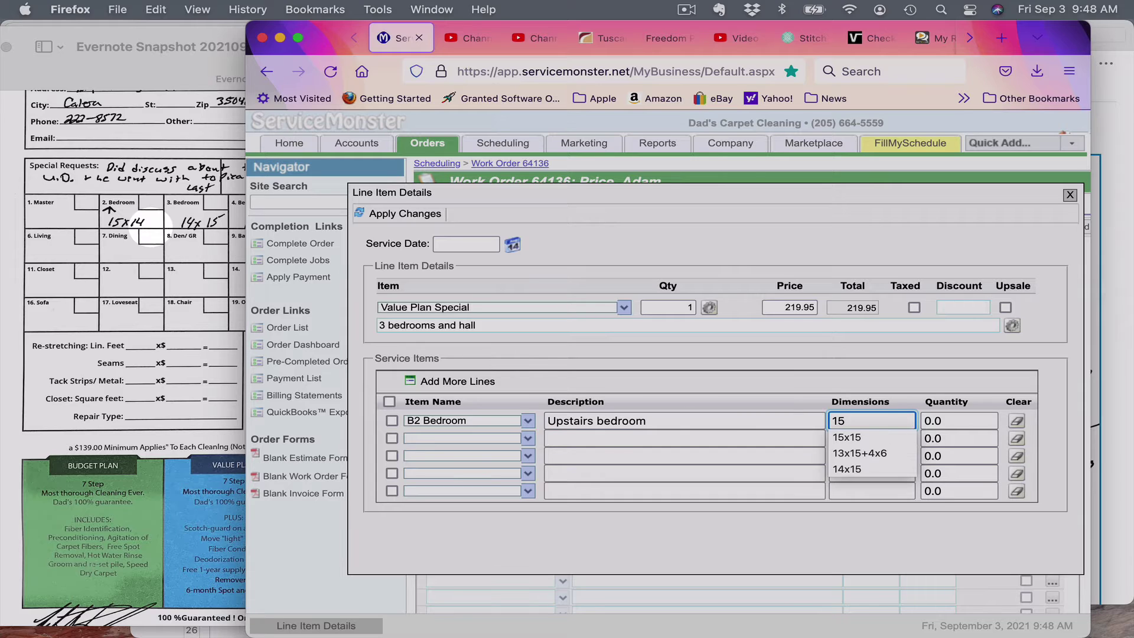
text(x14)
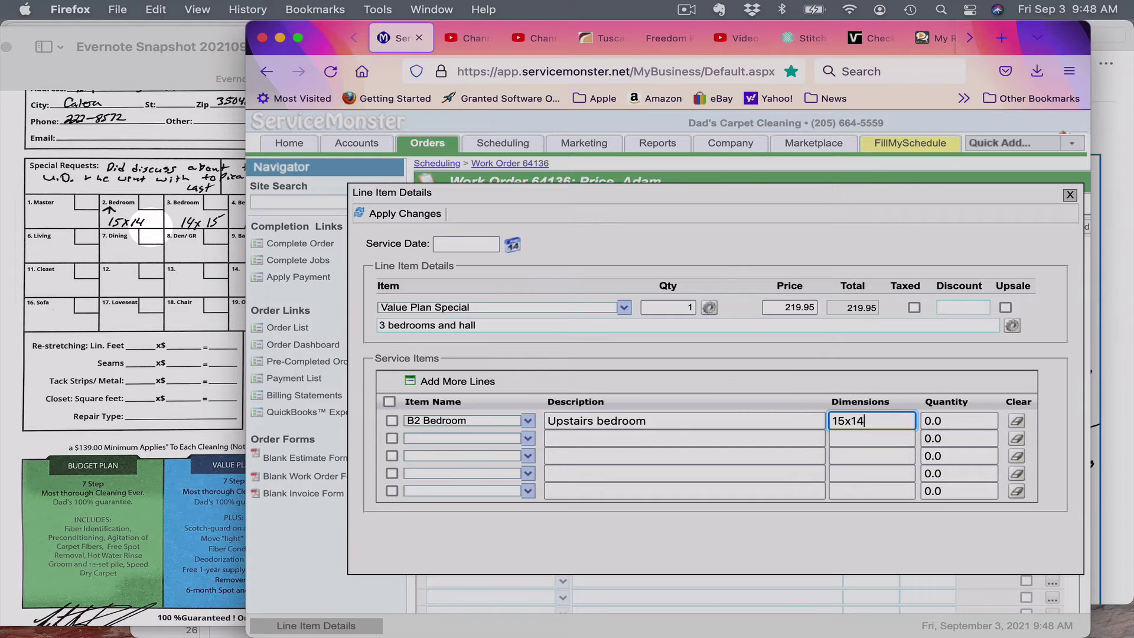
key(Tab)
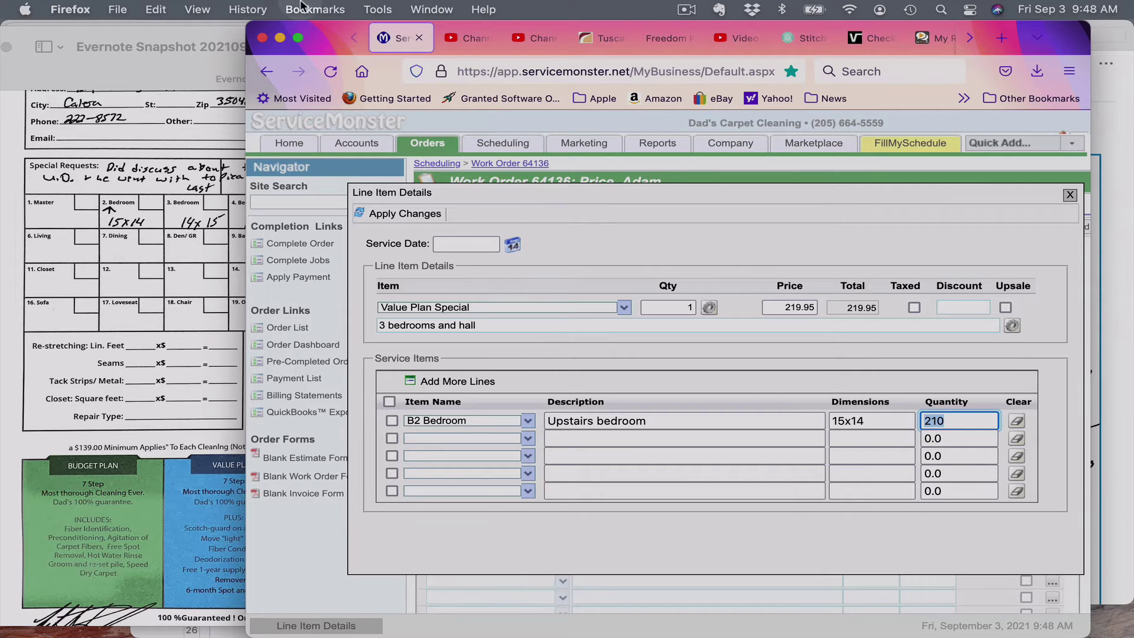
drag(324, 37, 539, 9)
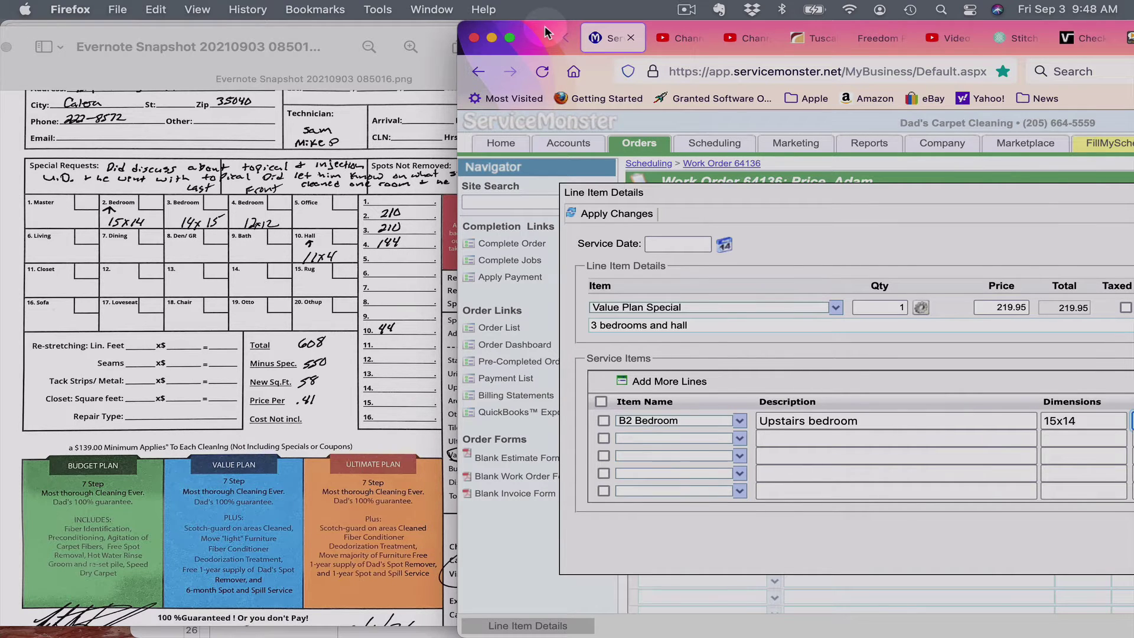
Step: Add service items B3 Spare Bedroom (15x14, 210) and B4 Guest Bedroom (12x12, 144)
drag(545, 26, 443, 6)
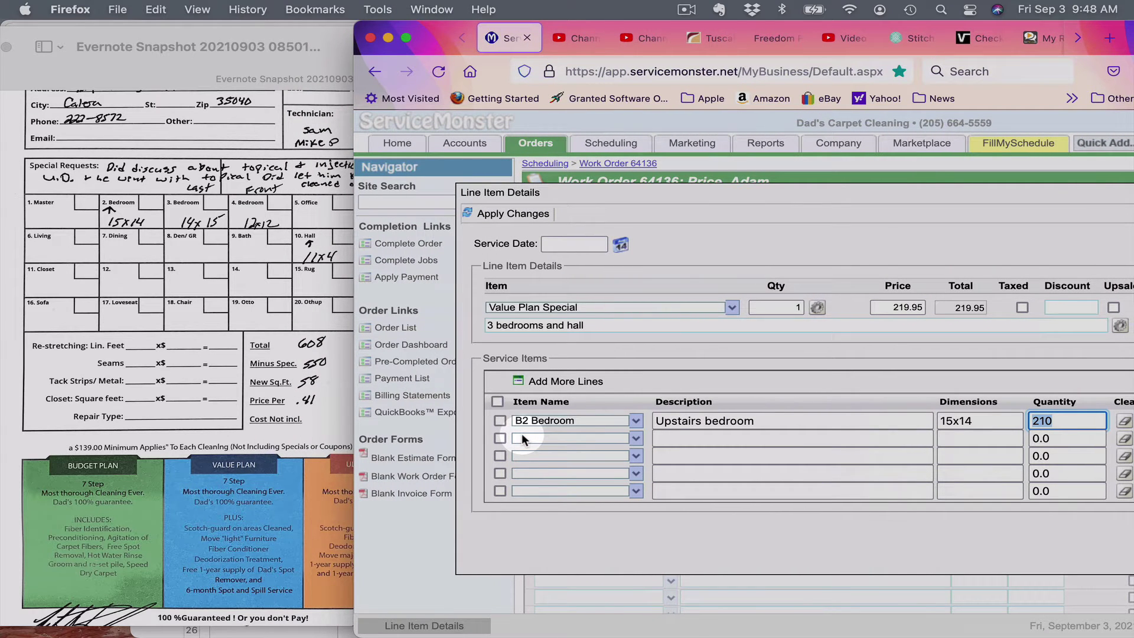
click(522, 438)
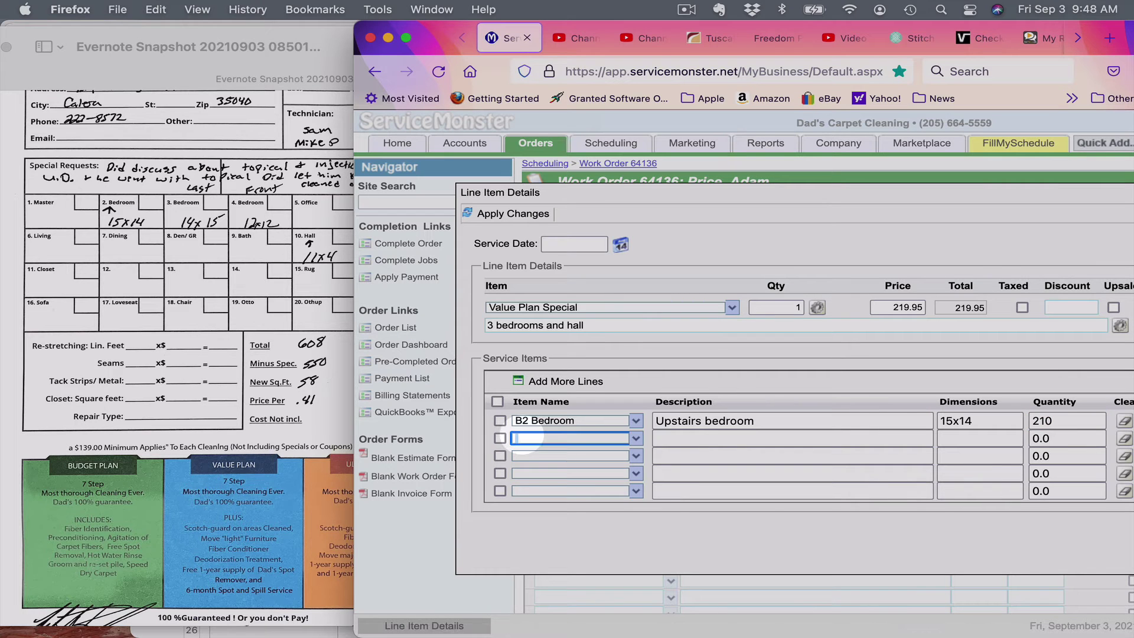
text(B3 Spare Bedroom)
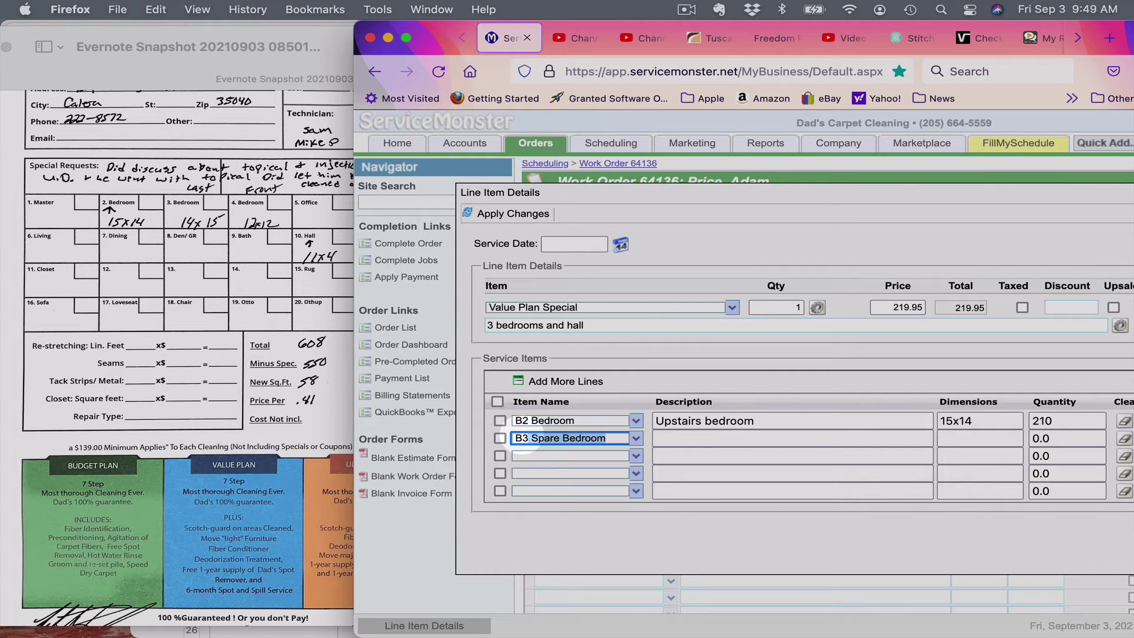
key(Tab)
key(Tab)
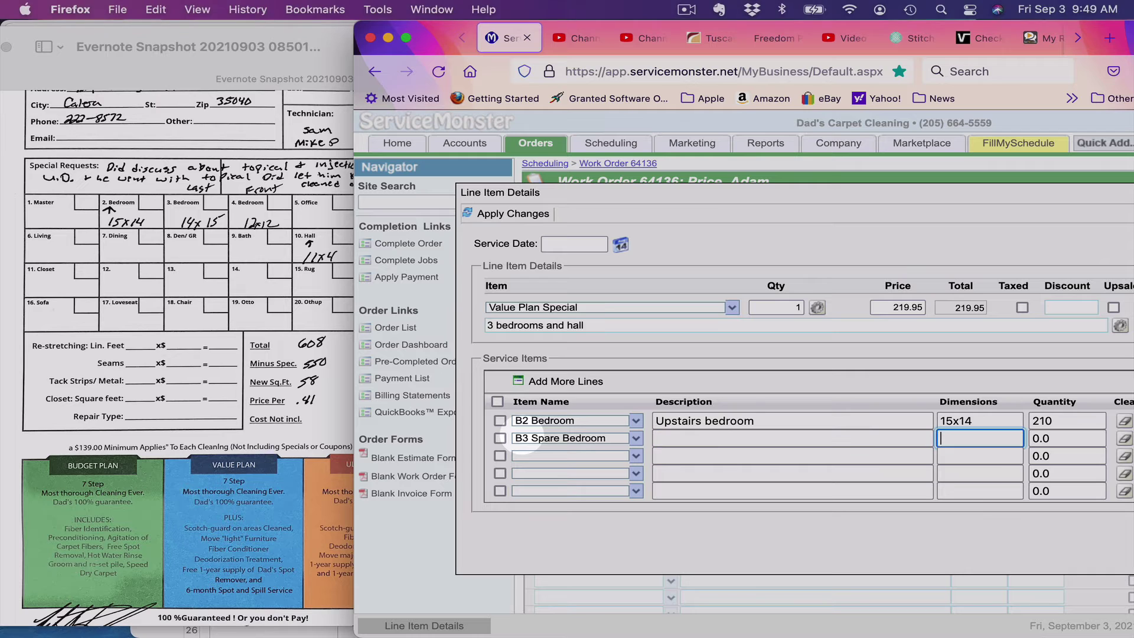
text(15x)
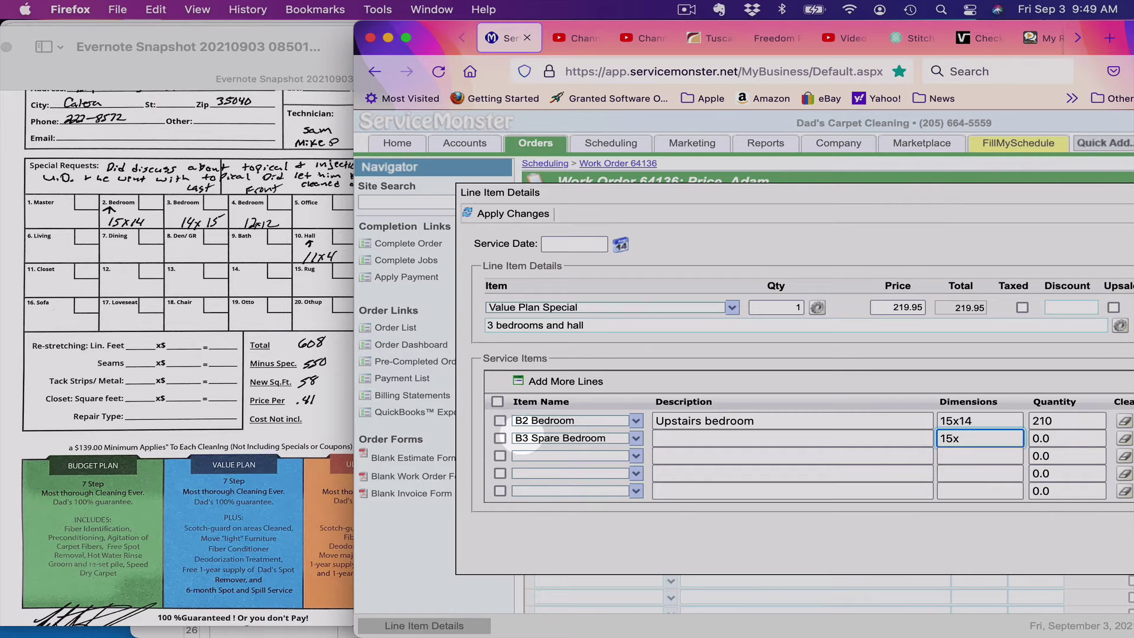
text(14)
key(Tab)
key(Tab)
key(Tab)
key(Tab)
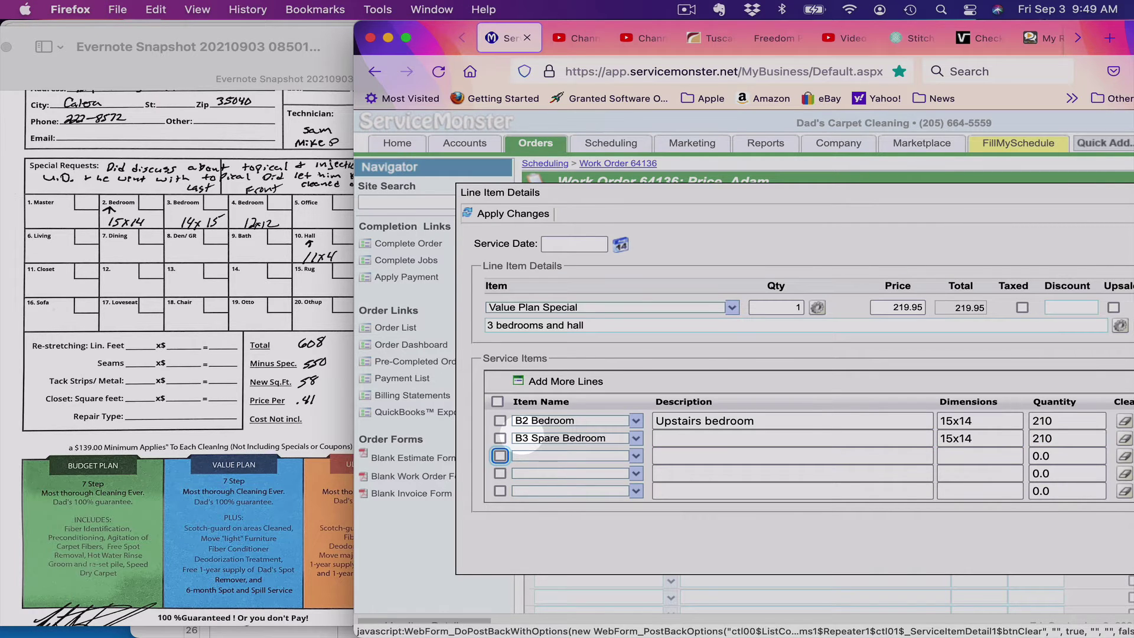
text(B1 Master)
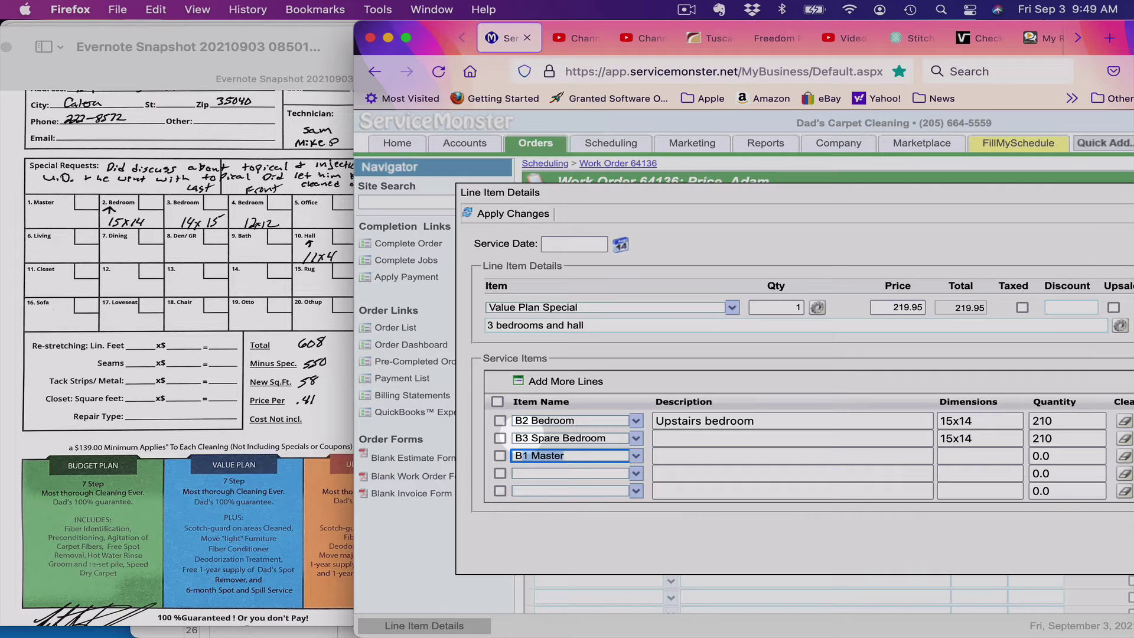
text(4)
key(Tab)
key(Tab)
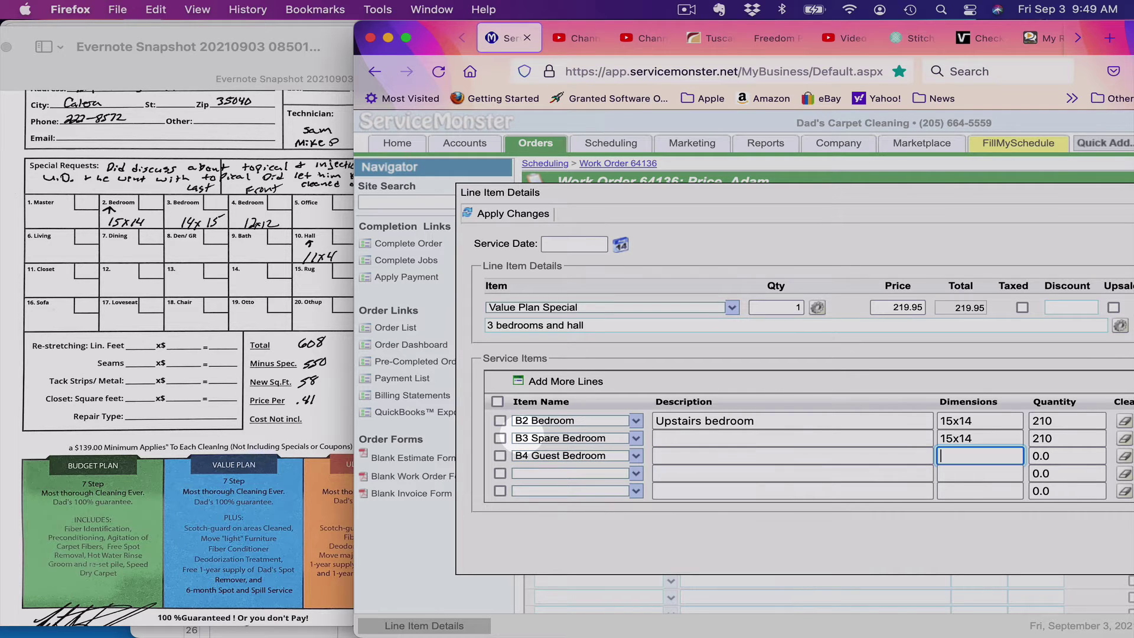
text(12x12)
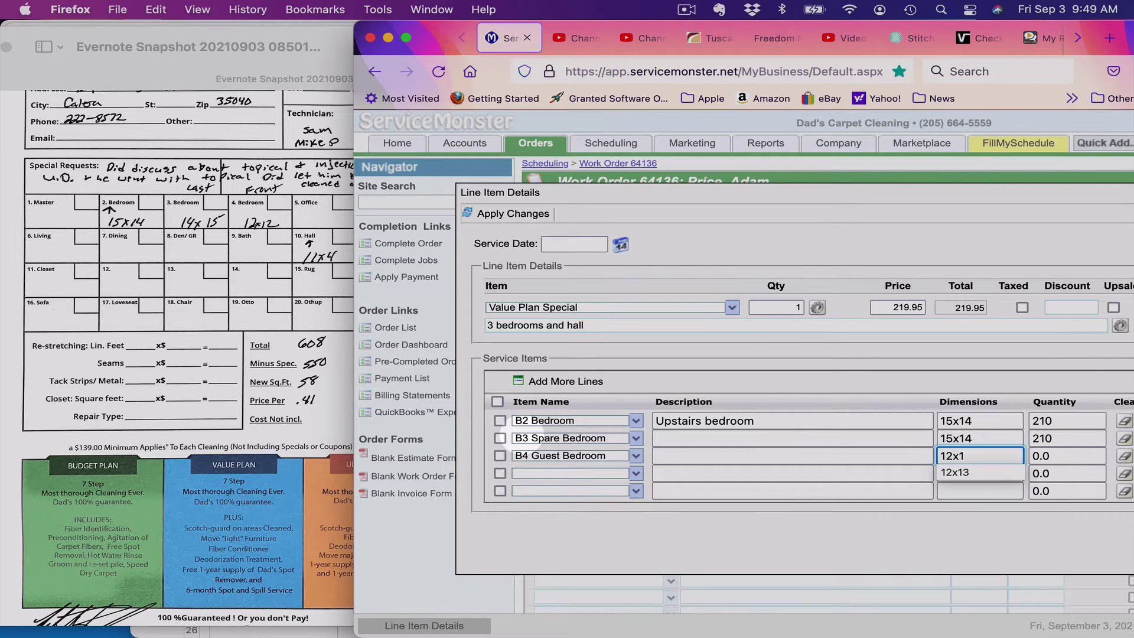
key(Tab)
key(Tab)
key(Tab)
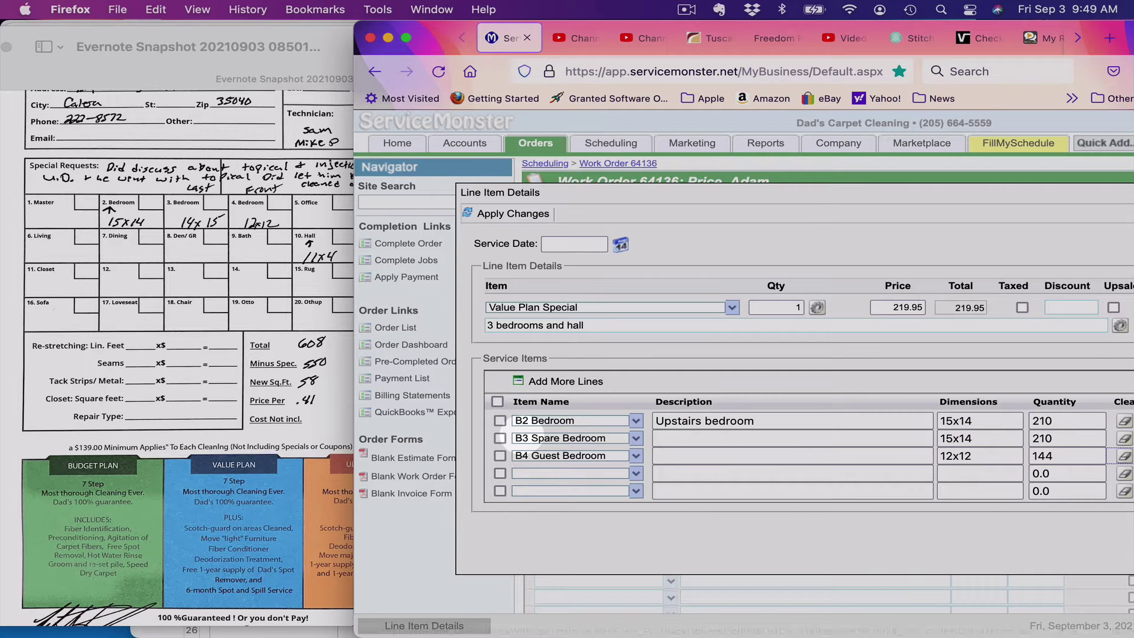
Step: Add a Hall service item described 'Upstairs hall', 11x4, quantity 44
text(Hall)
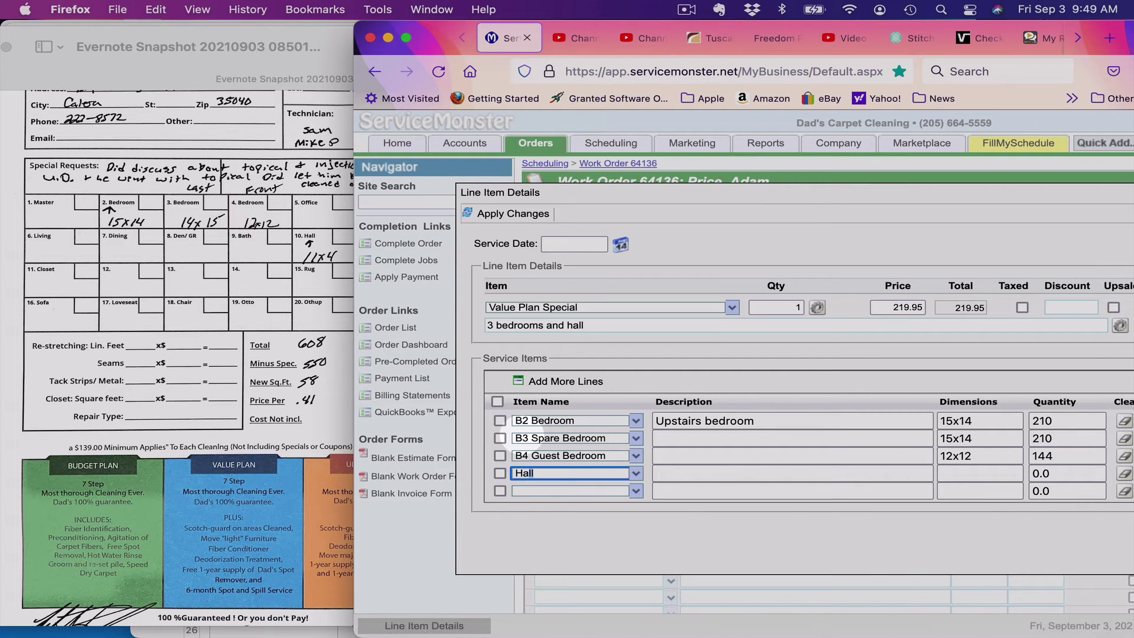
key(Tab)
key(Tab)
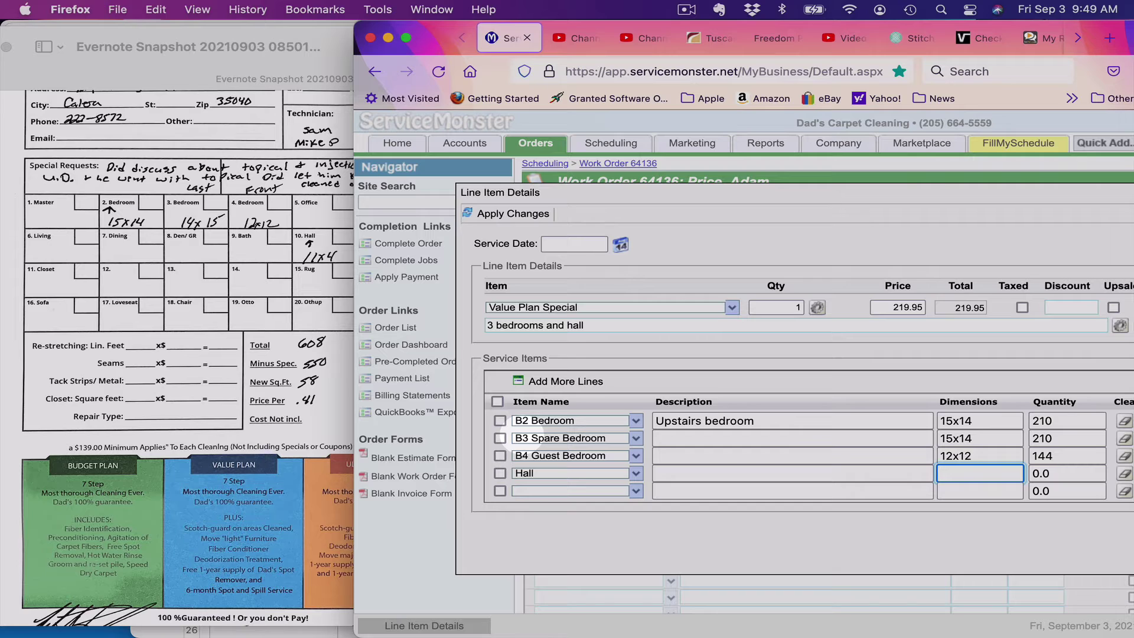
key(shift+Tab)
text(up)
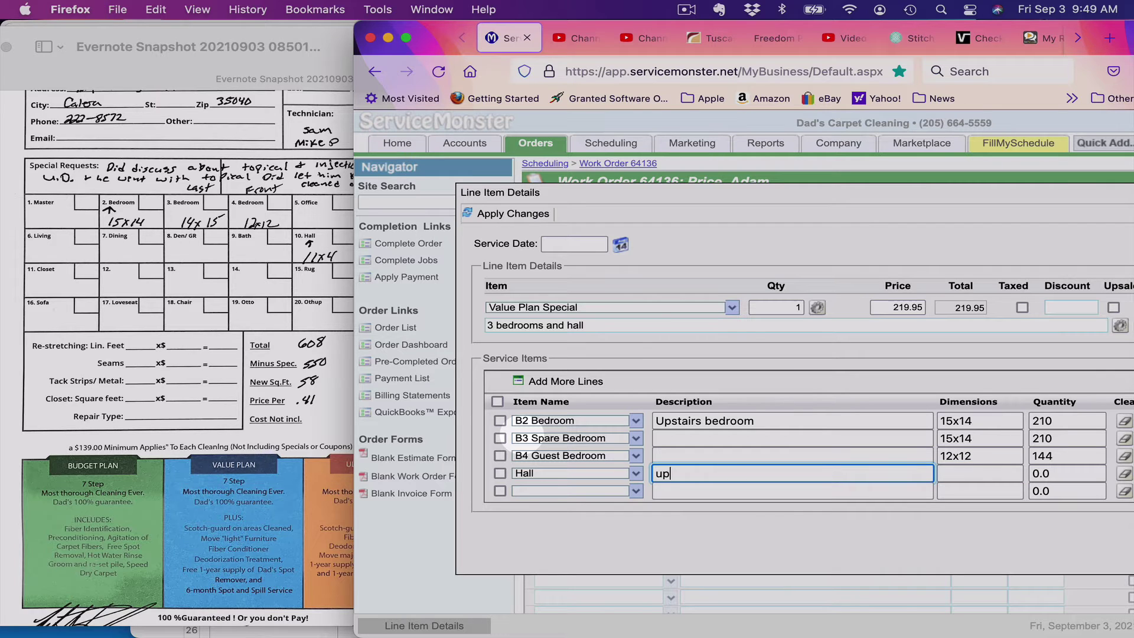
key(BackSpace)
key(BackSpace)
text(Upstairs hall)
key(Tab)
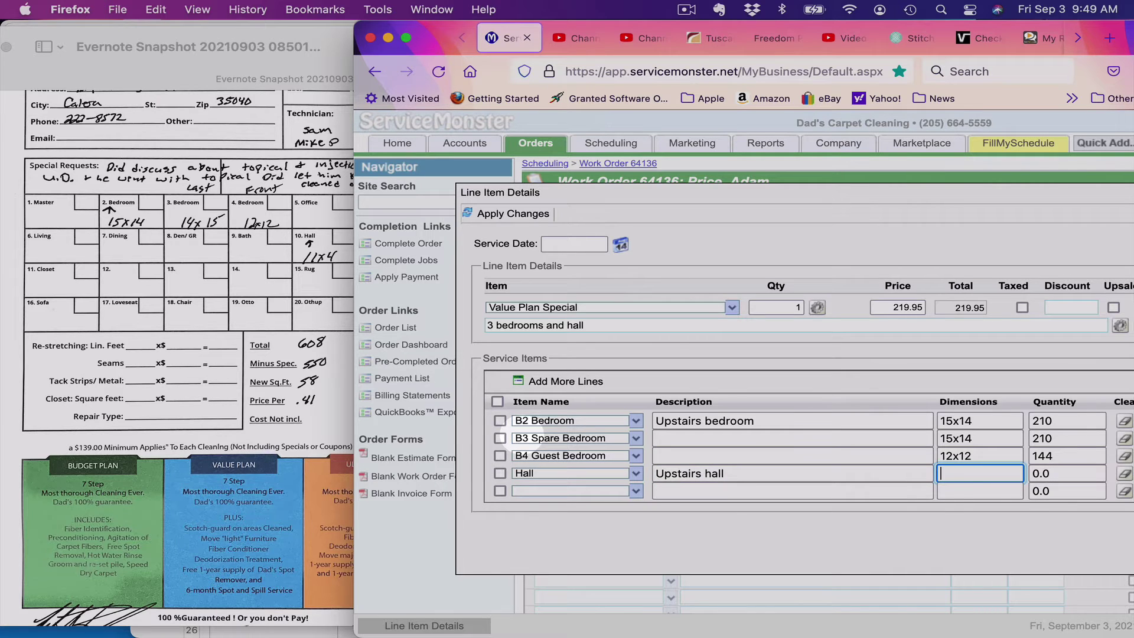
text(11x4)
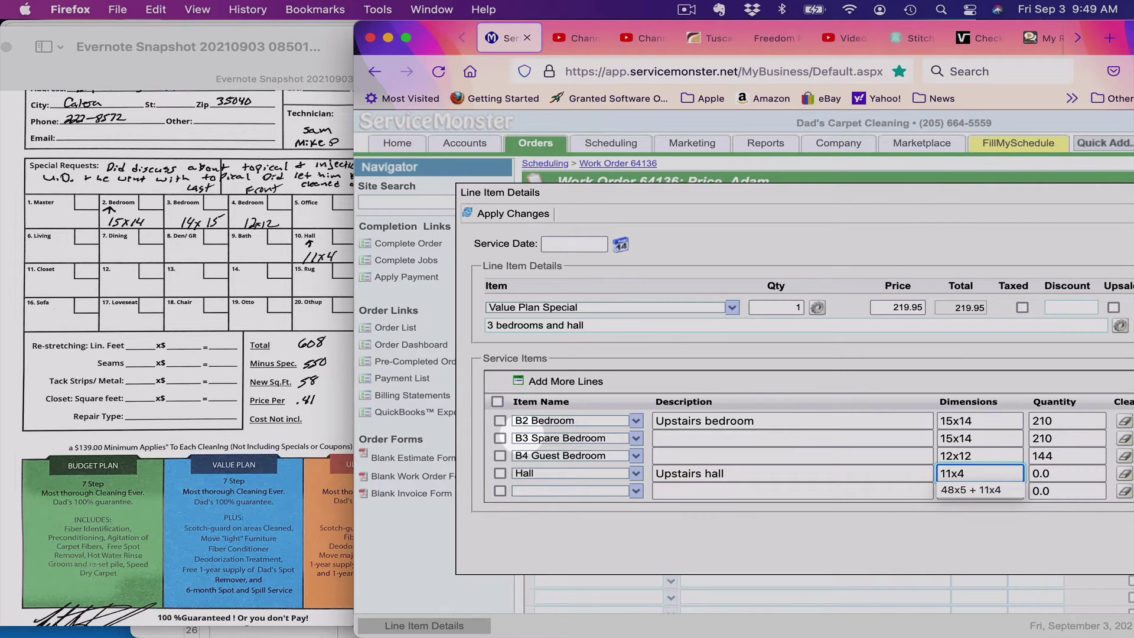
key(Tab)
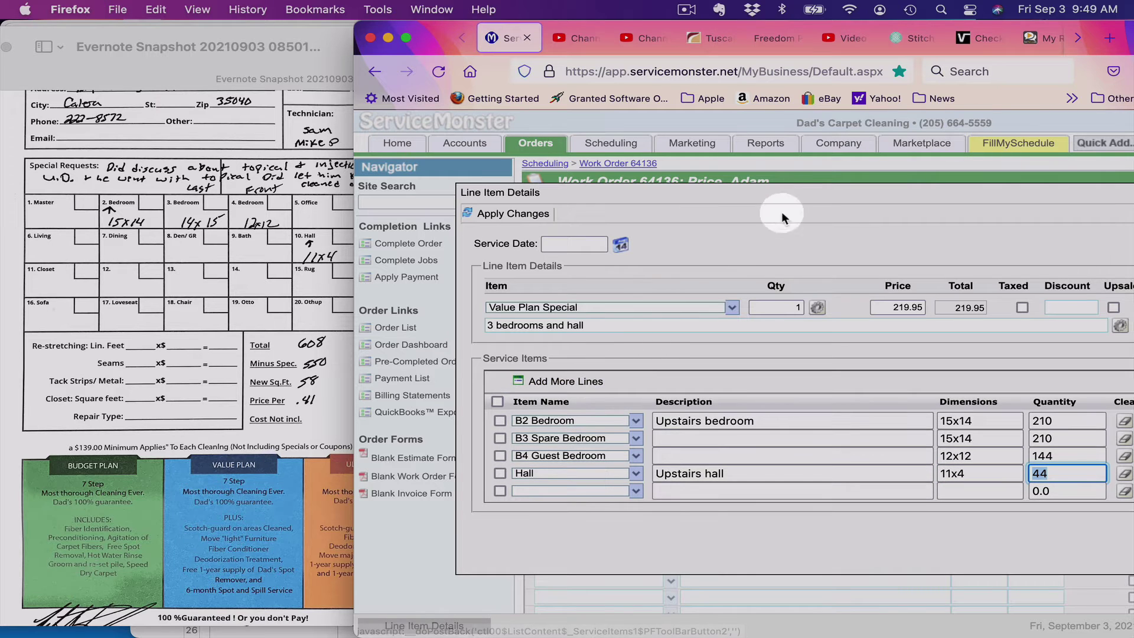
drag(792, 194, 732, 184)
Step: Include all four rooms, reset quantity from 608.0 to 1, and apply the line item changes
click(731, 194)
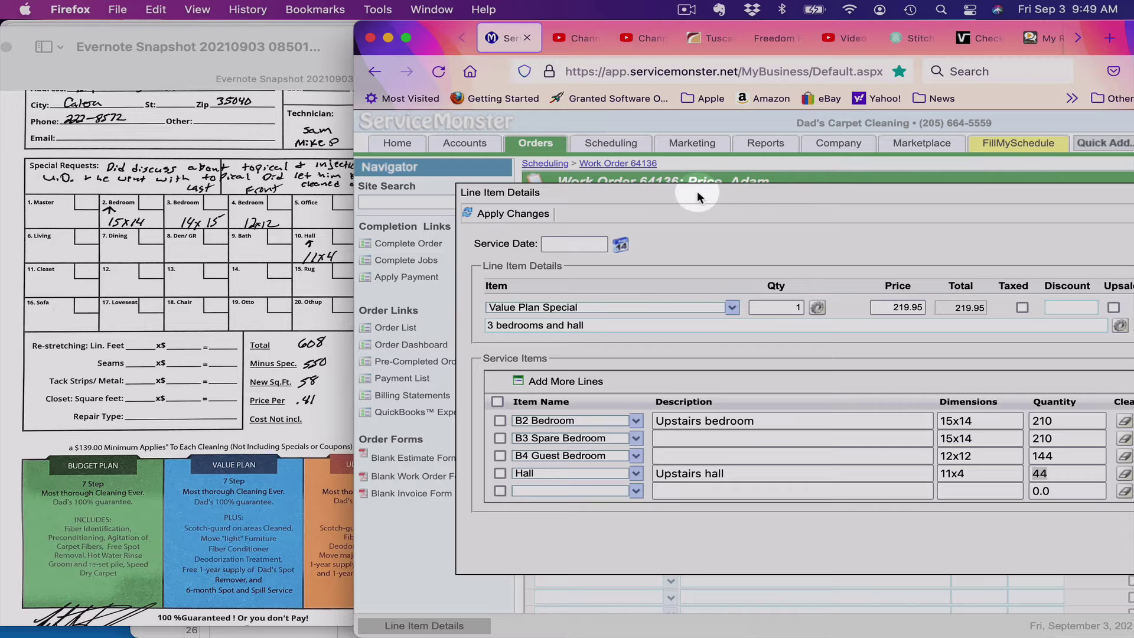
click(497, 401)
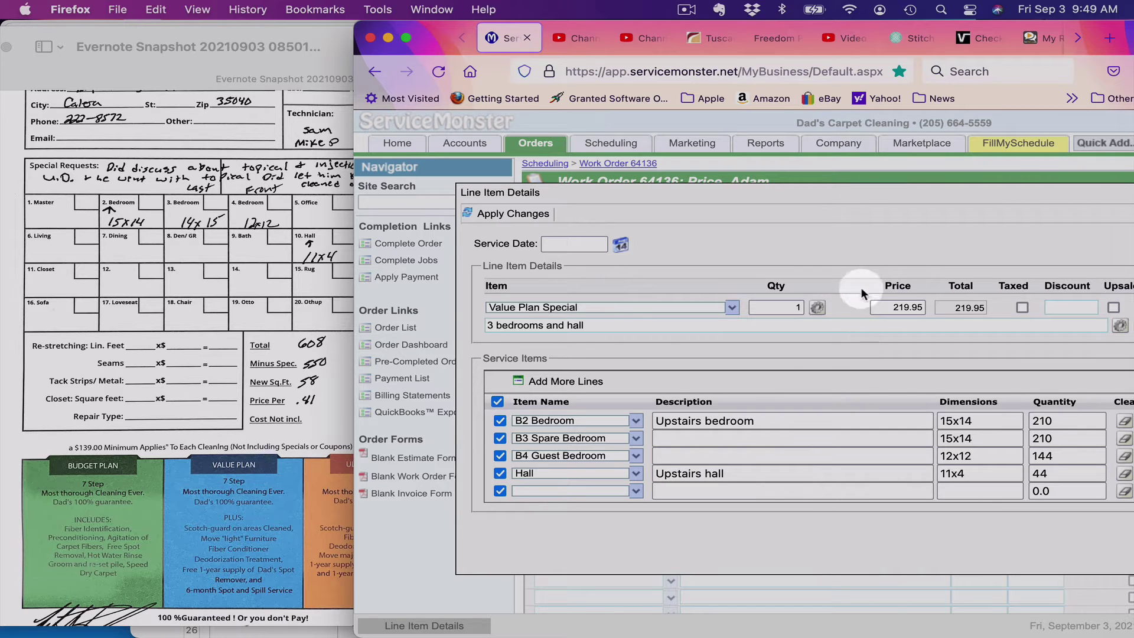
click(818, 308)
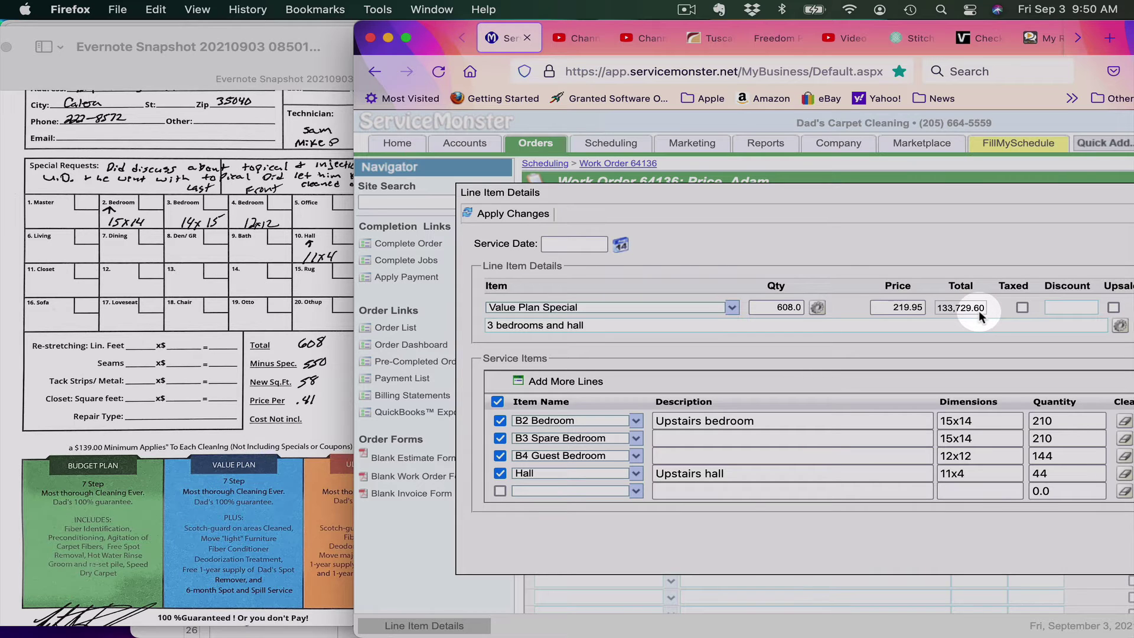
double_click(771, 306)
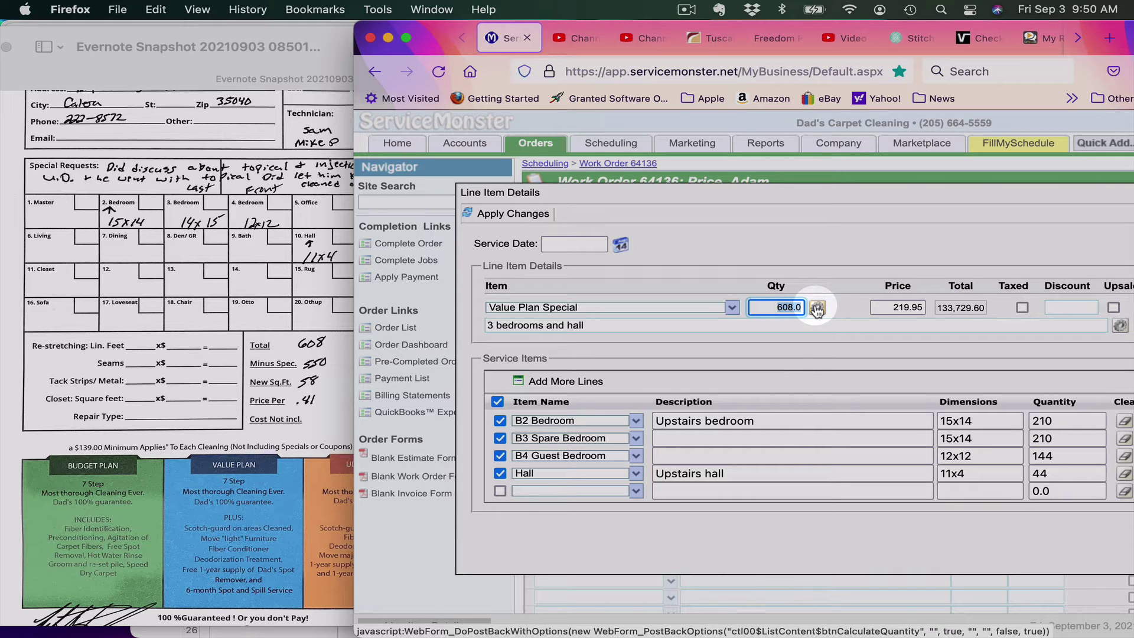
click(816, 308)
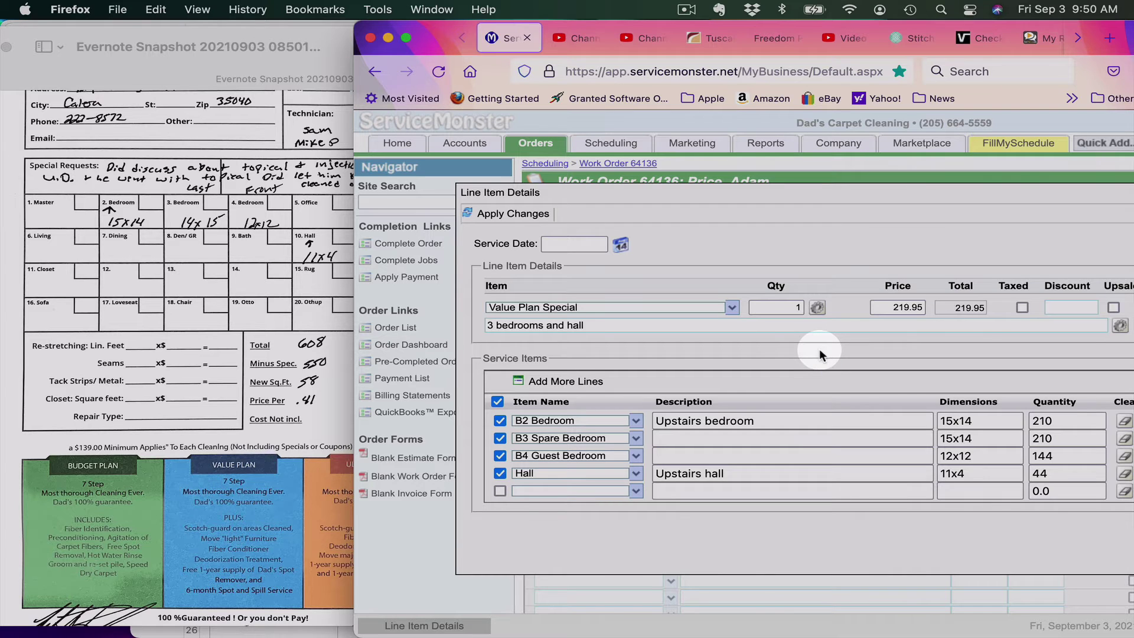
click(509, 215)
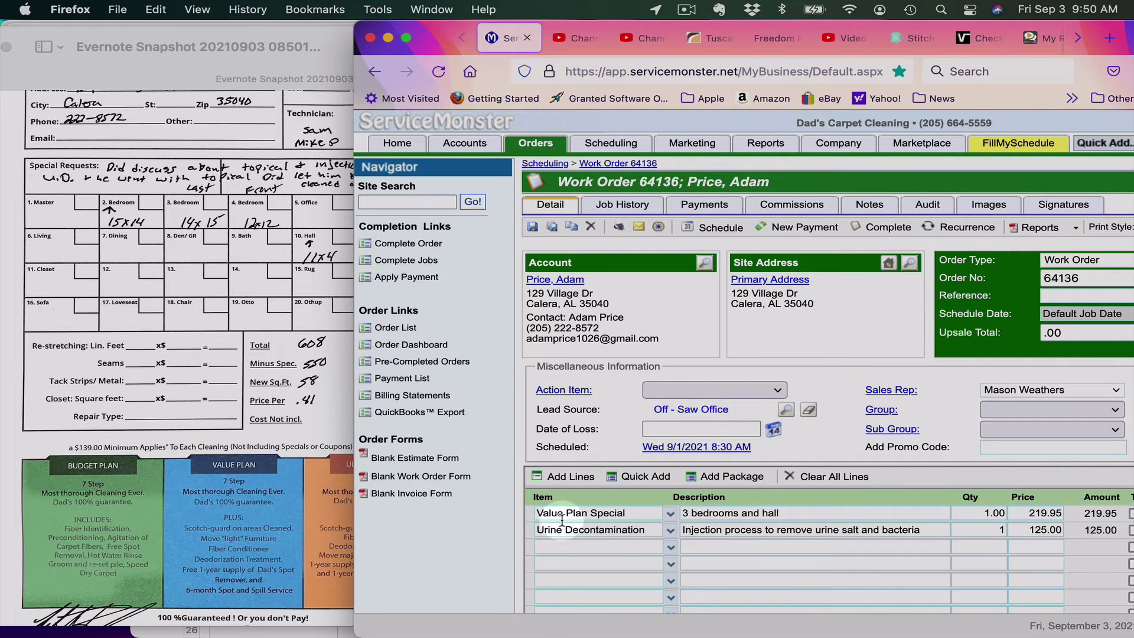
Step: Add a third line, Value Plan 'extra square footage', quantity 58 at 0.56 for 32.48
click(549, 547)
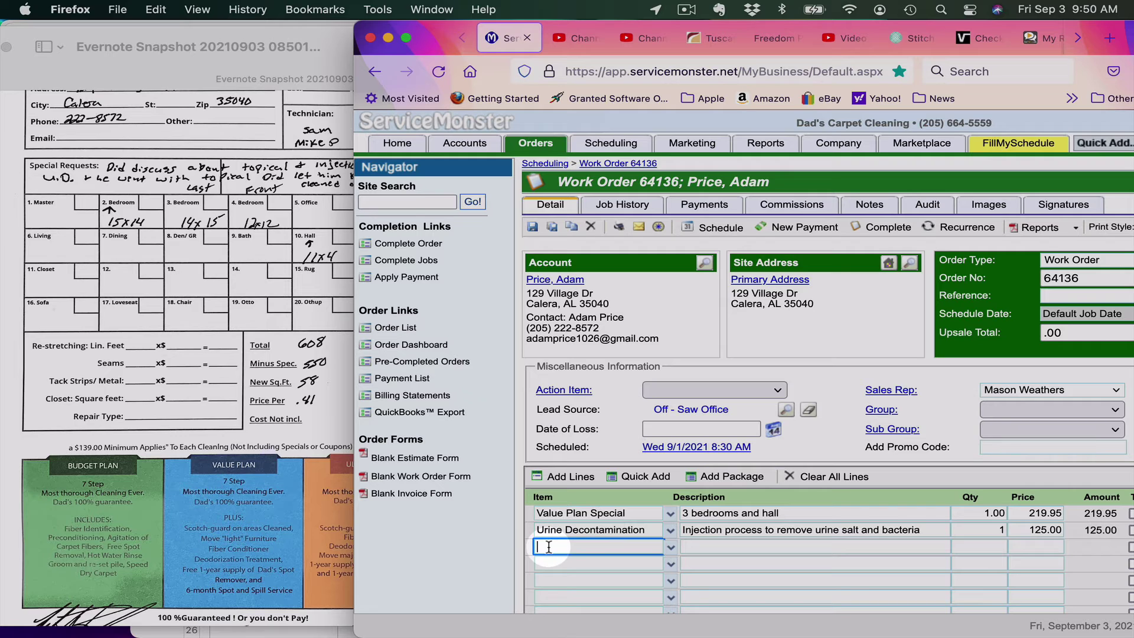
text(Value Plan)
key(Tab)
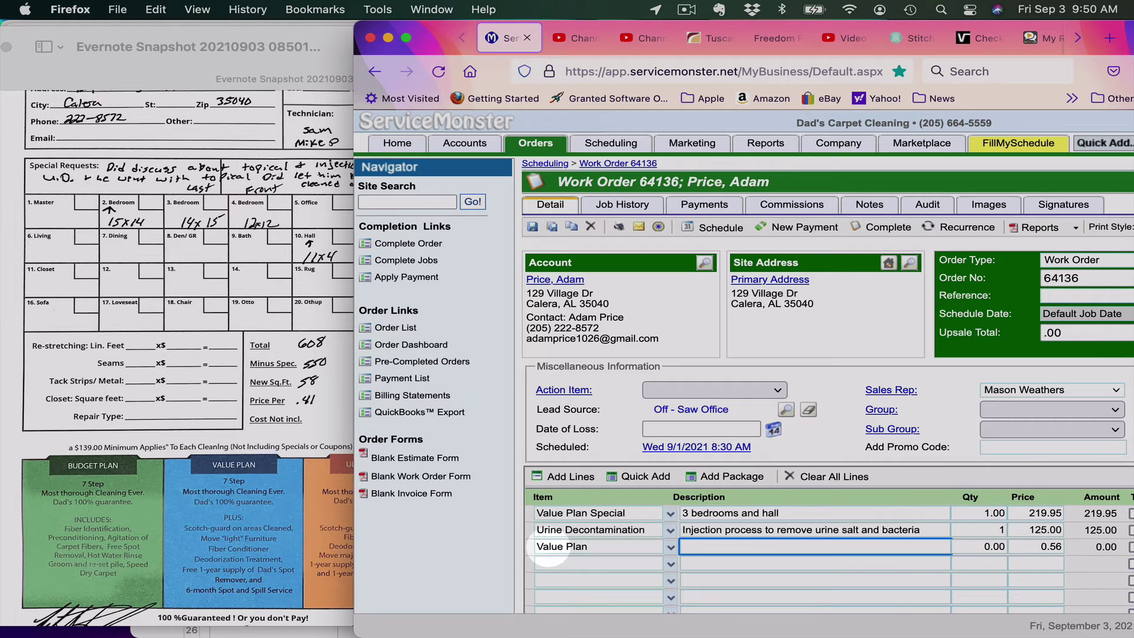
text(extra square )
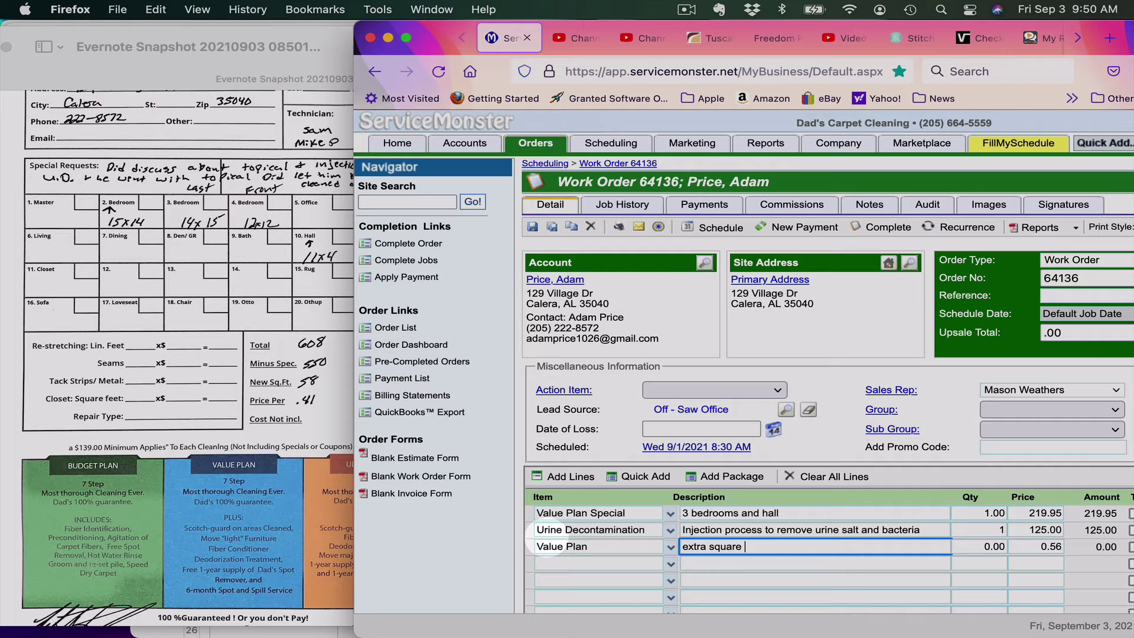
text(footage)
key(Tab)
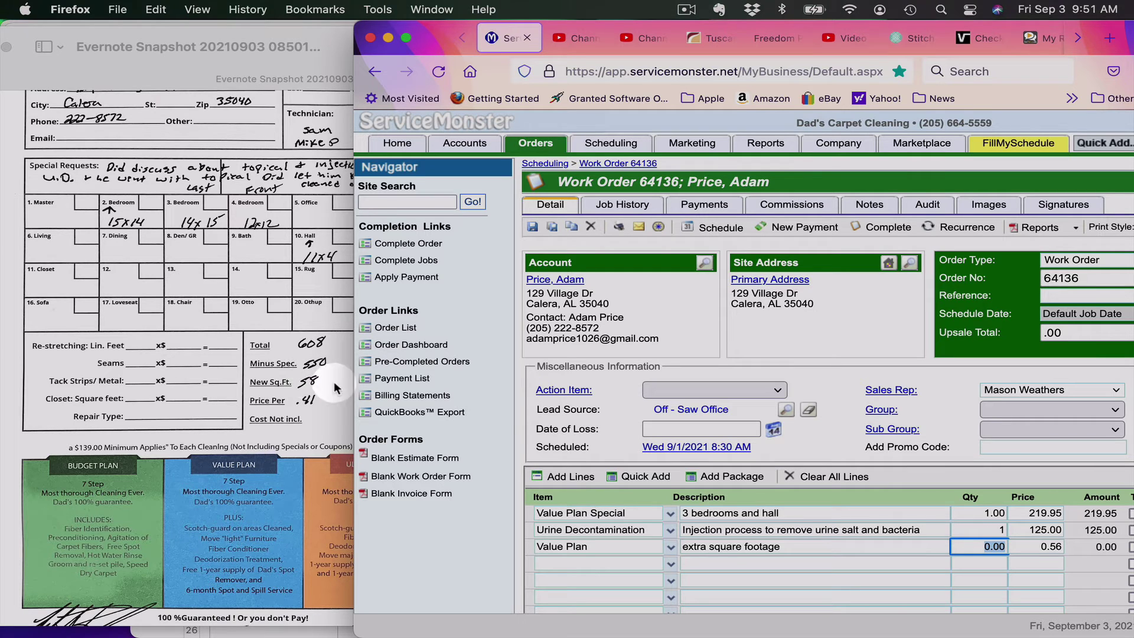
text(58)
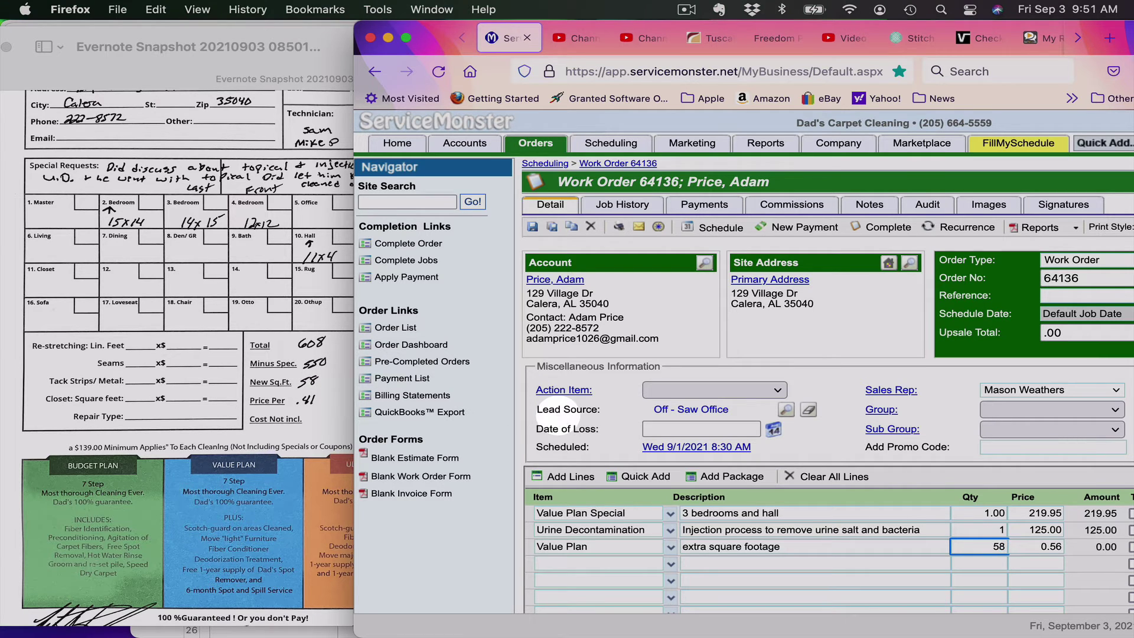
key(Tab)
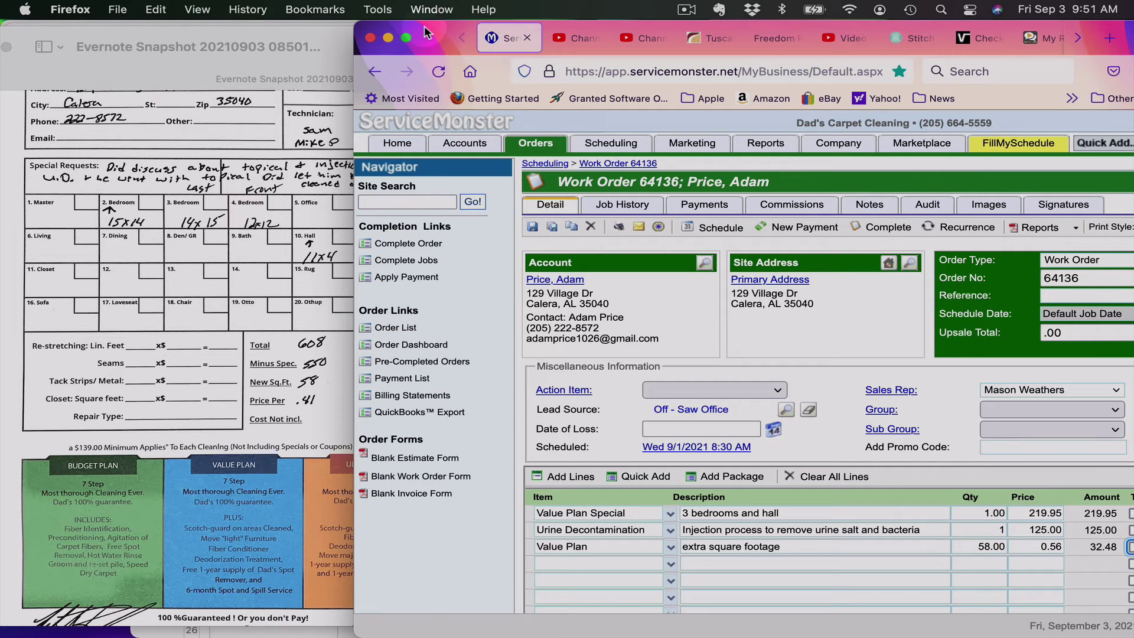
drag(424, 26, 284, 23)
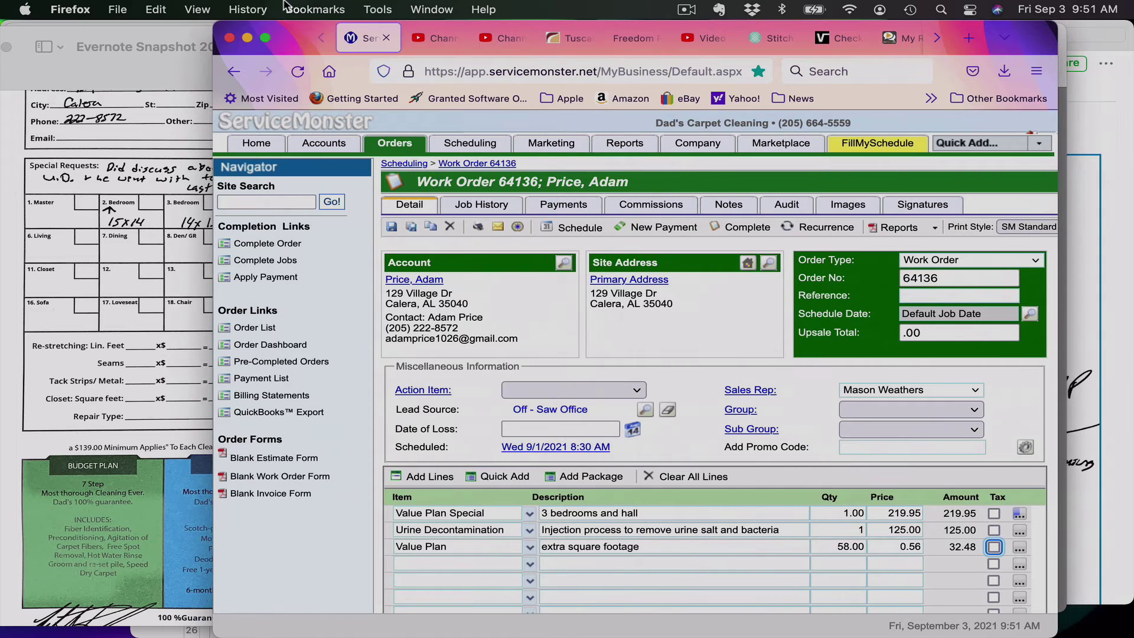
click(544, 401)
scroll(648, 564, down, 2)
scroll(647, 558, down, 5)
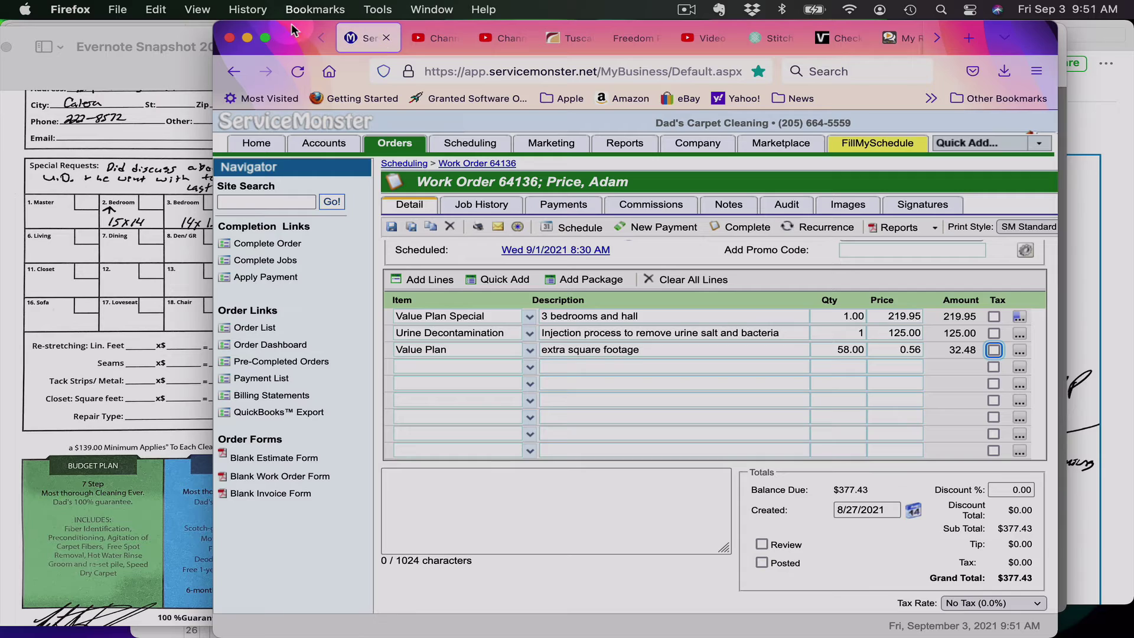
drag(293, 32, 215, 554)
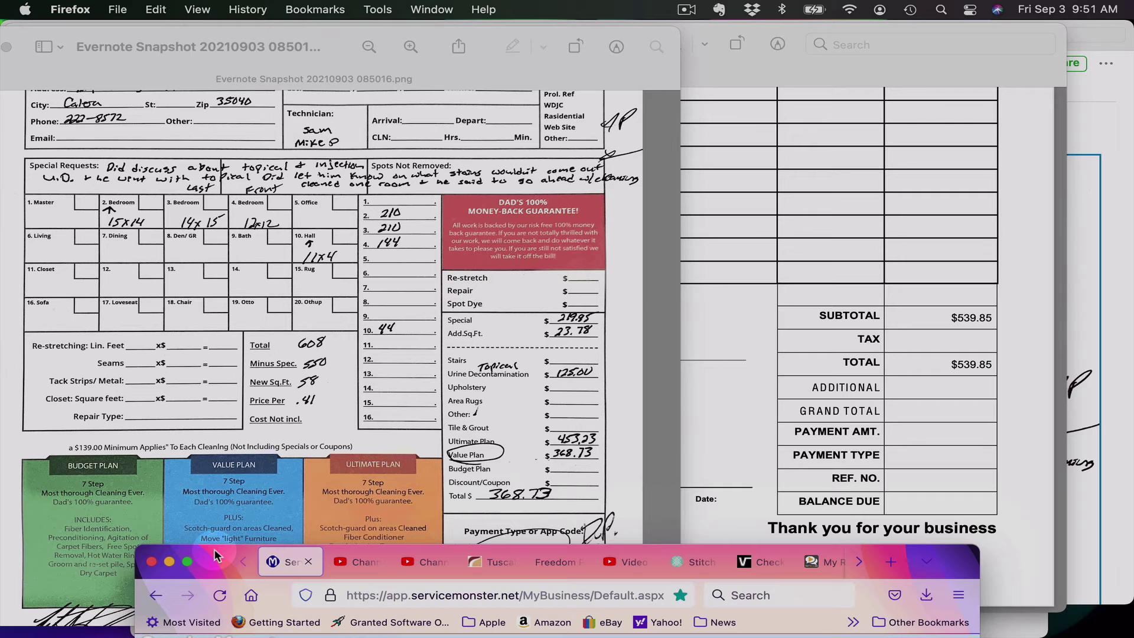
click(509, 482)
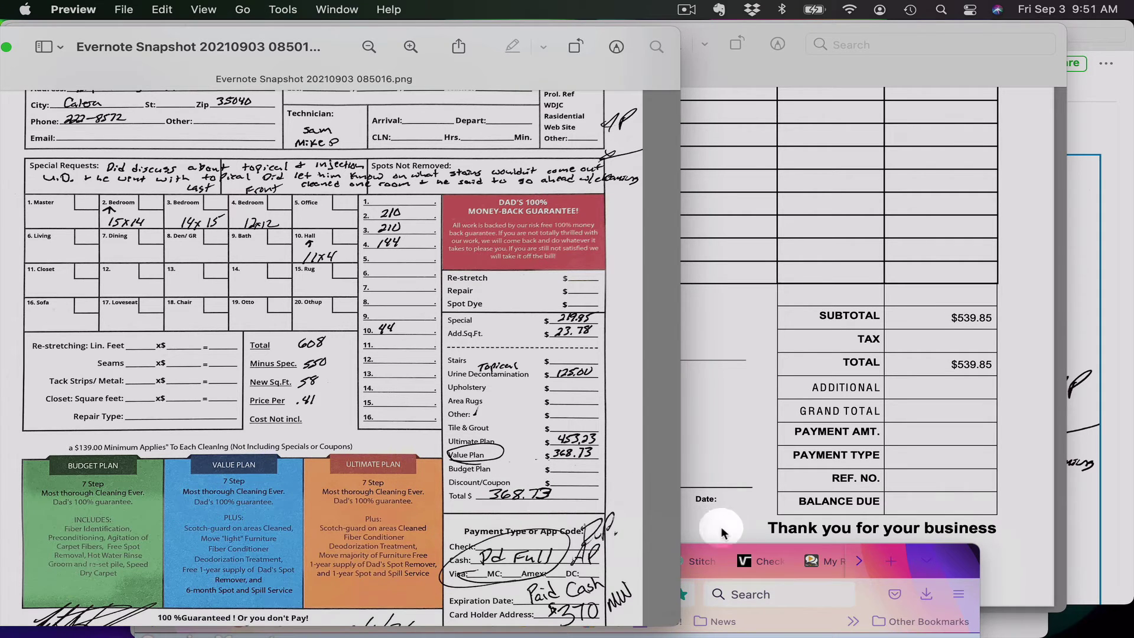
click(969, 564)
double_click(969, 564)
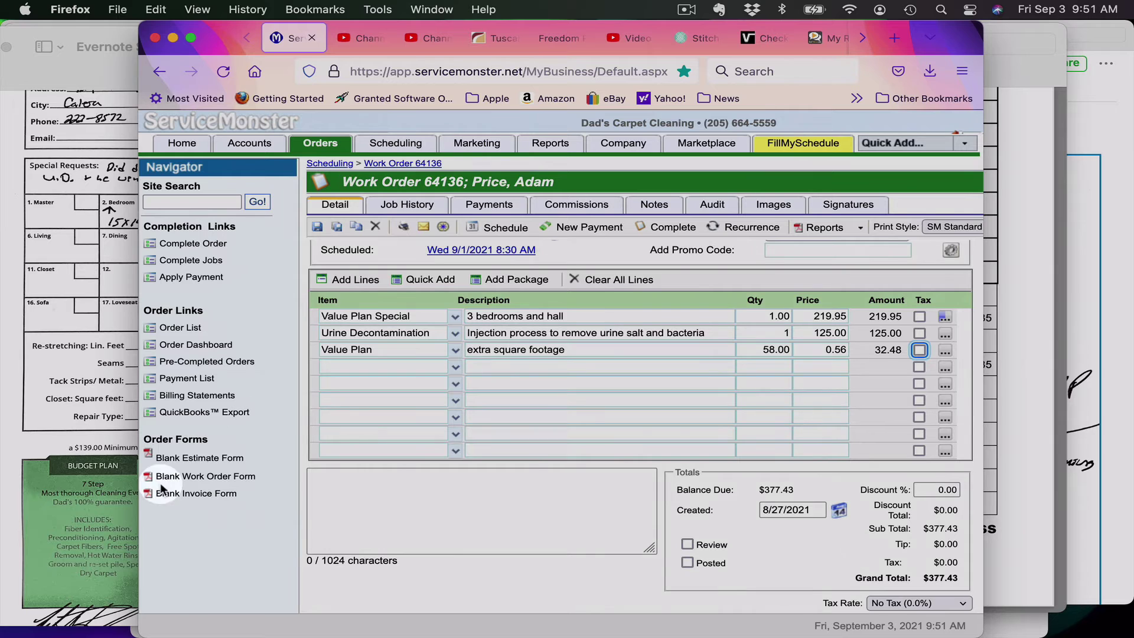
click(30, 444)
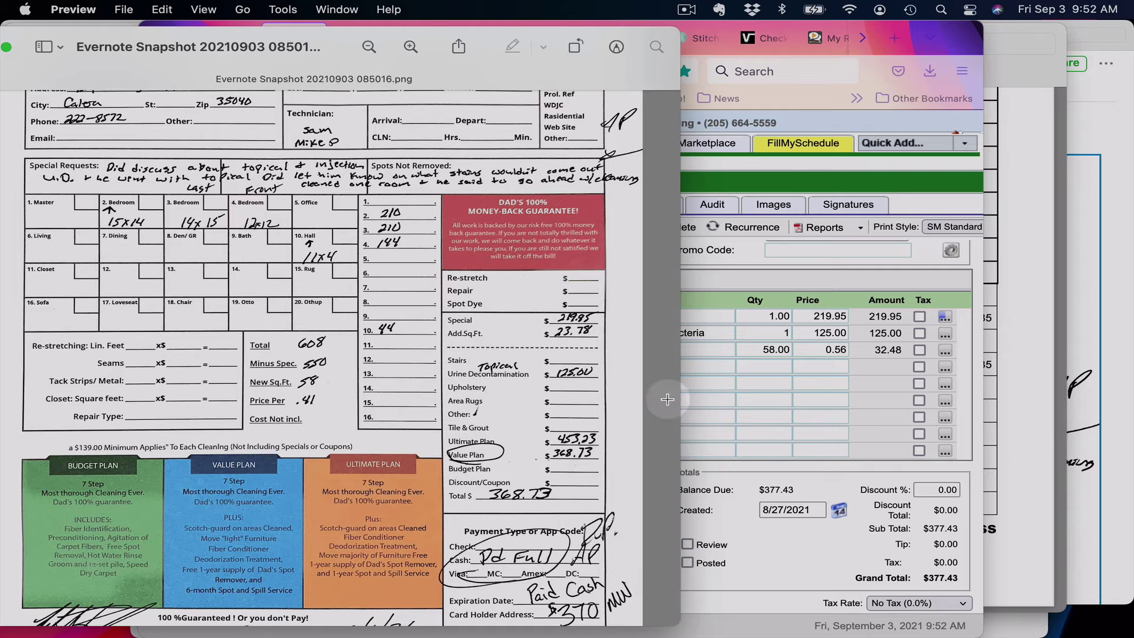
click(743, 412)
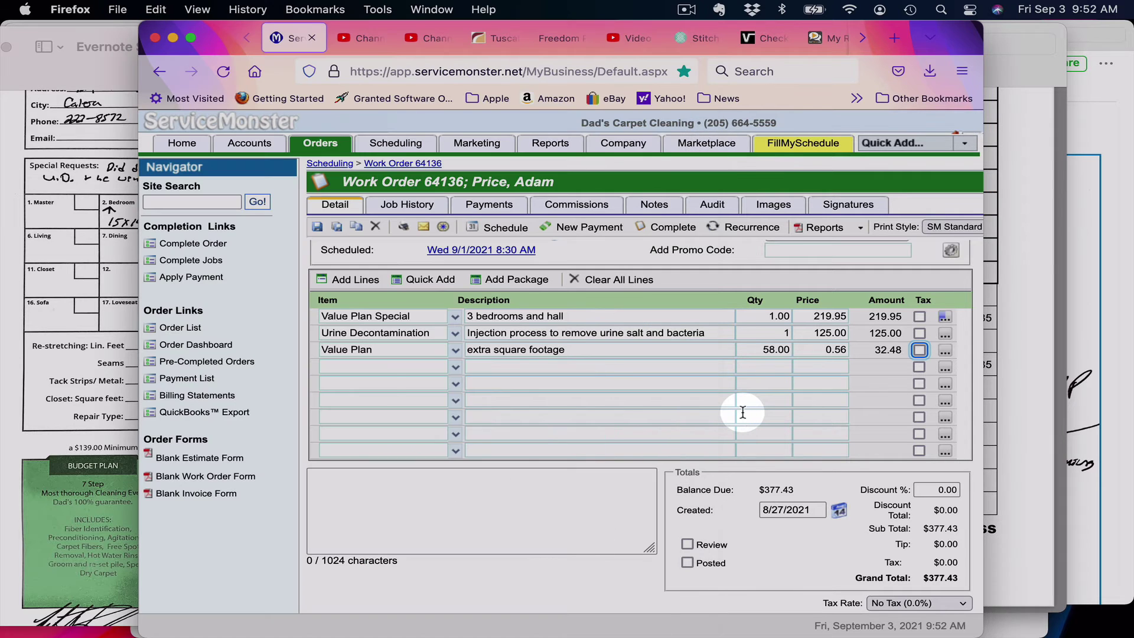
Step: Put the Math error item on the work order's fourth line
click(353, 366)
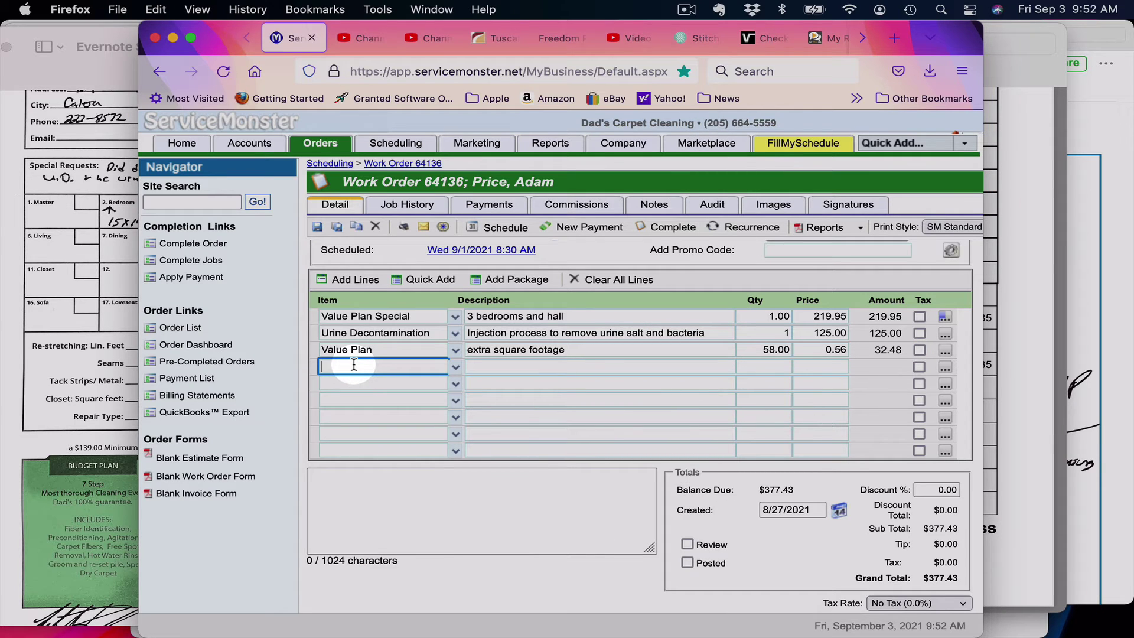
text(Tech)
key(BackSpace)
key(BackSpace)
key(BackSpace)
text(M: )
text(at)
key(Tab)
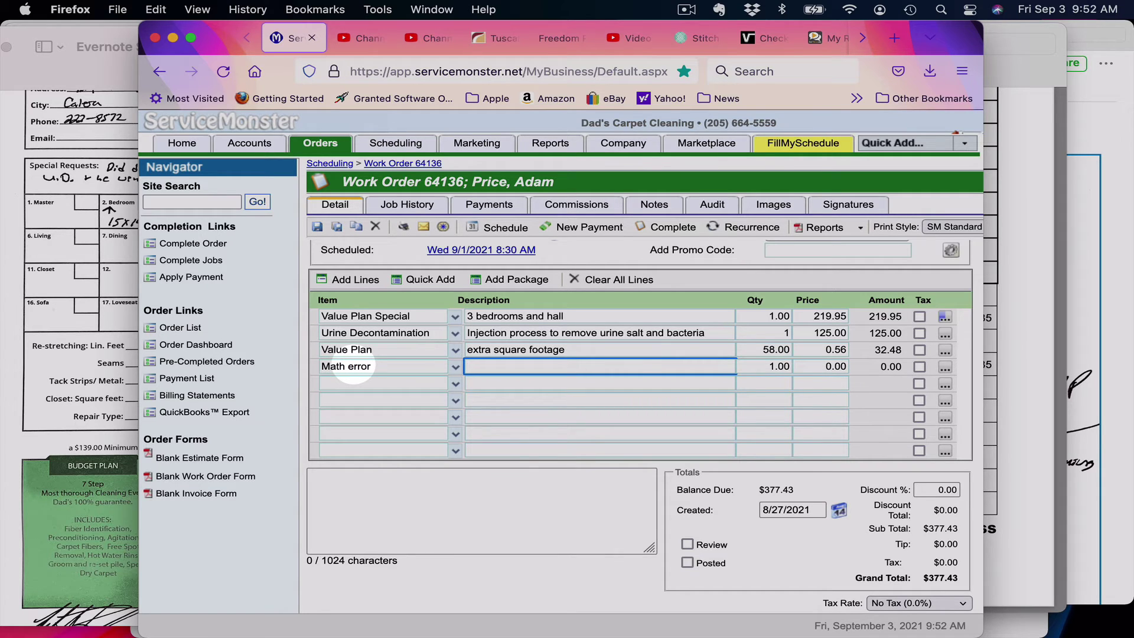
Step: Give the Math error line quantity 1 and price -8.70, then compare the total with the paper form
key(Tab)
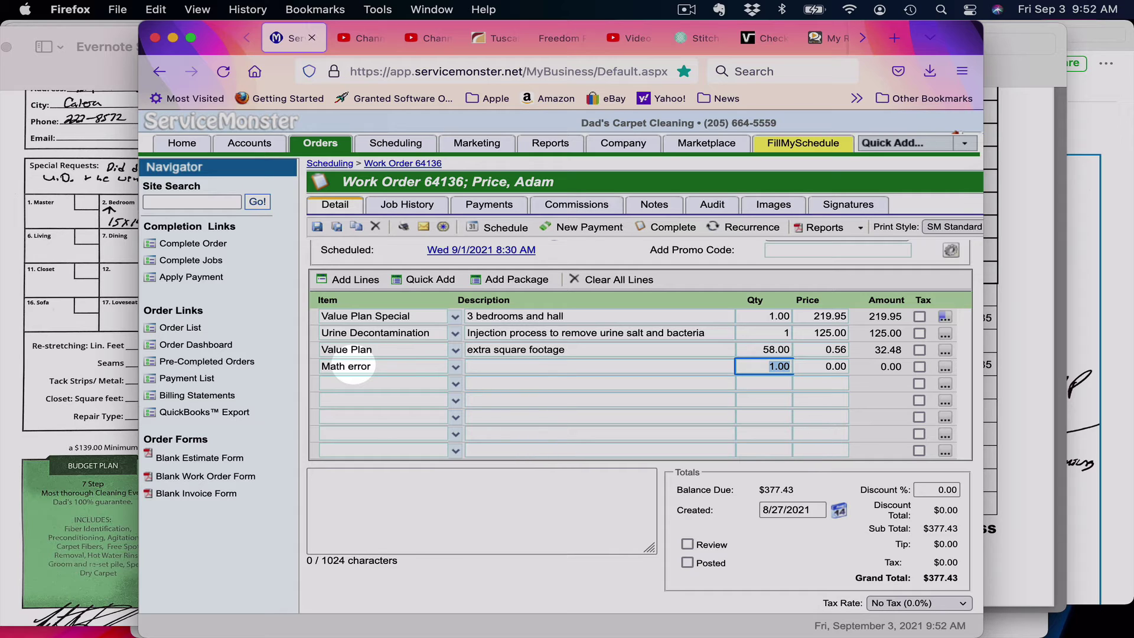
text(8.7)
key(BackSpace)
key(BackSpace)
key(BackSpace)
text(1)
key(Tab)
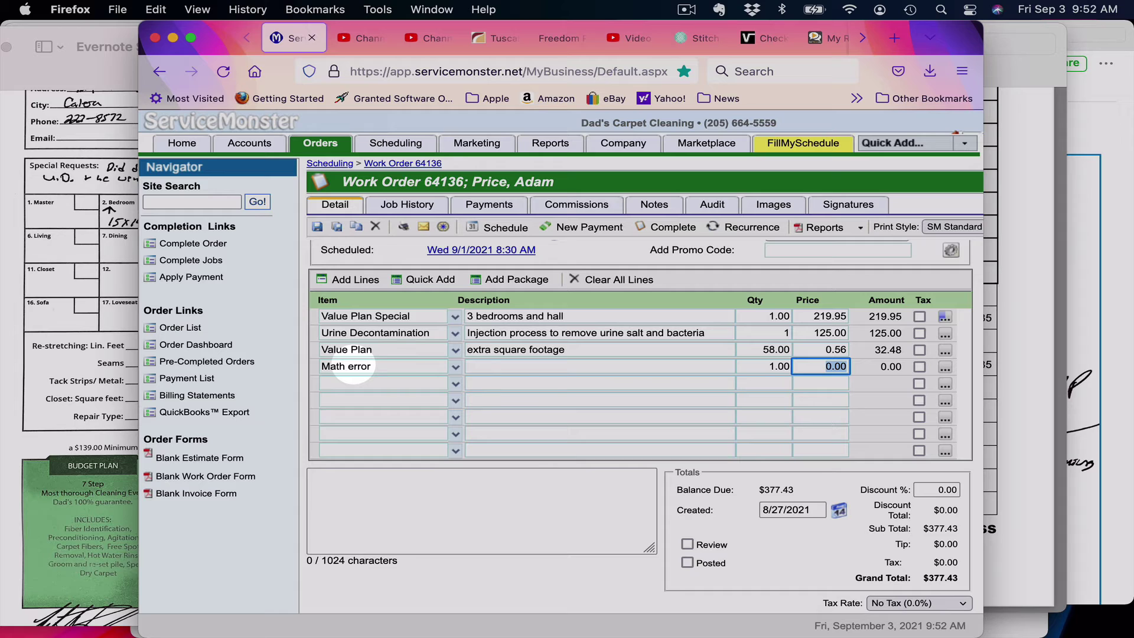
text(-8.7)
key(Tab)
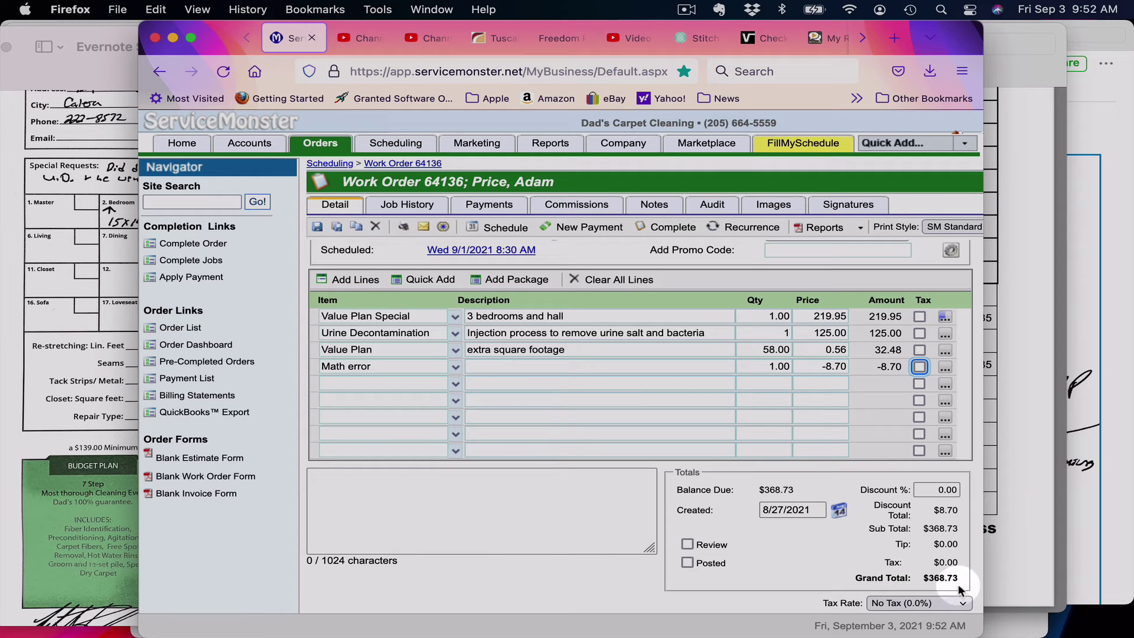
click(21, 463)
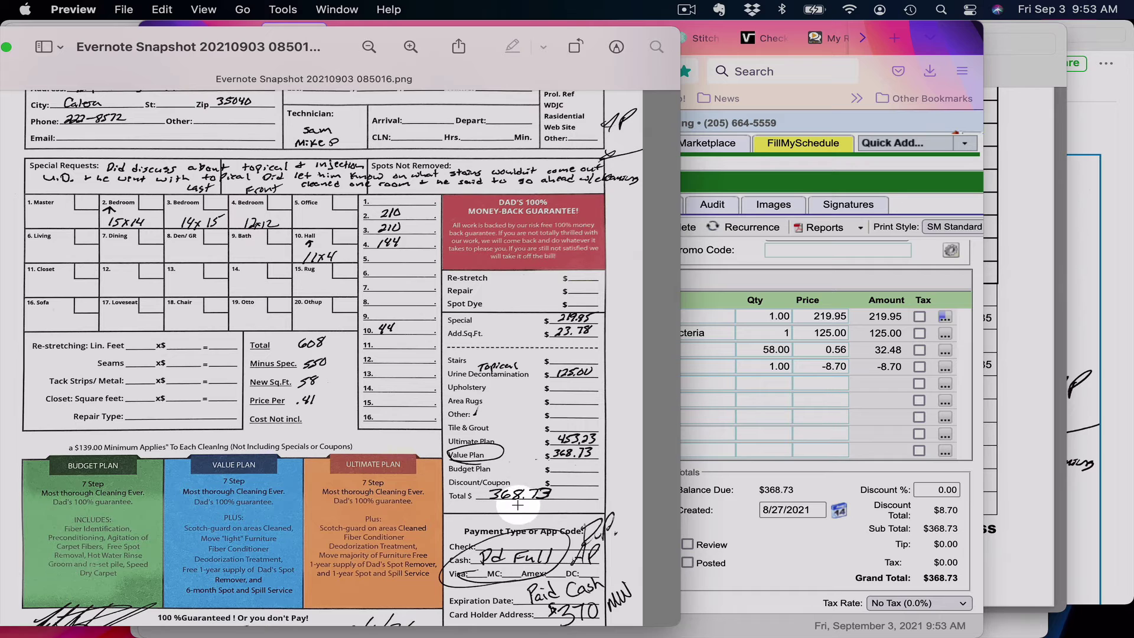
click(819, 471)
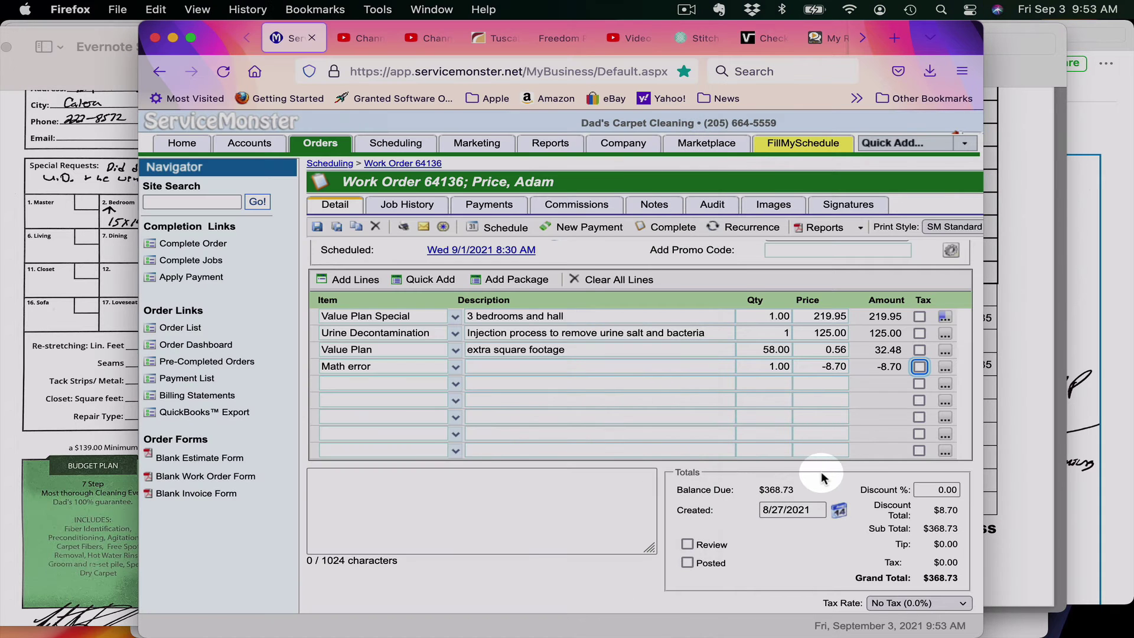
scroll(543, 403, up, 5)
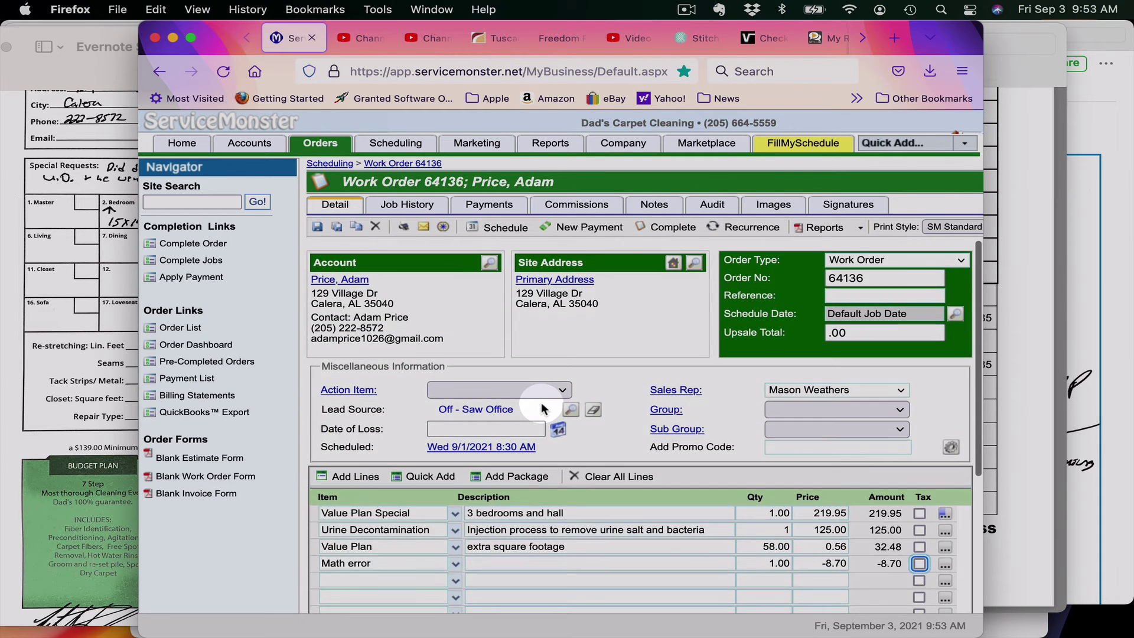
scroll(541, 403, down, 3)
scroll(542, 404, up, 4)
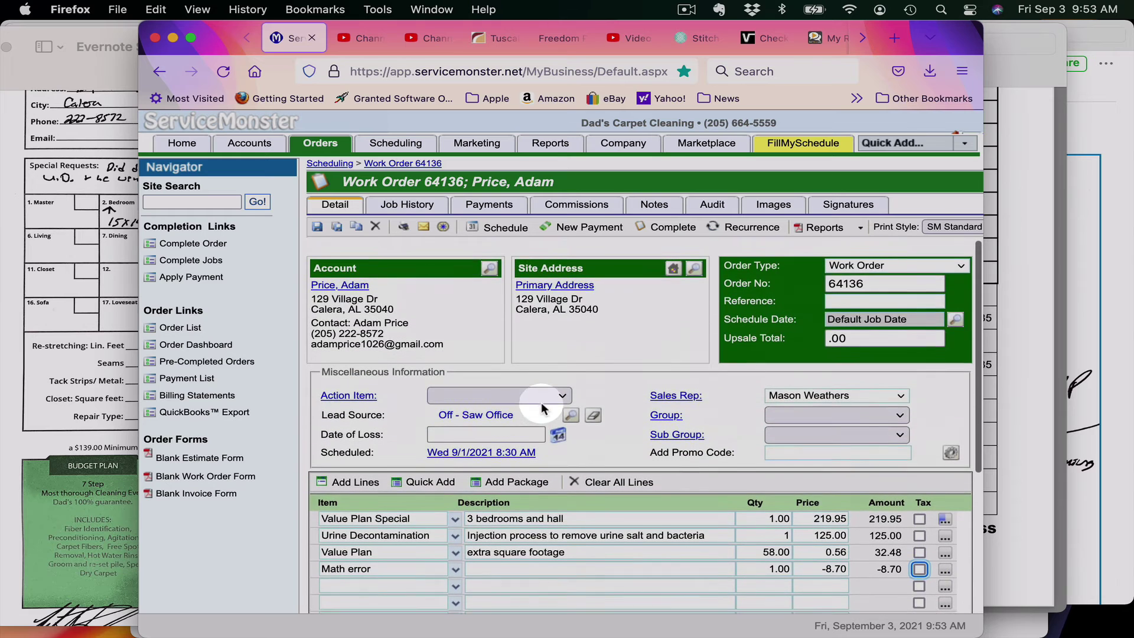
click(318, 227)
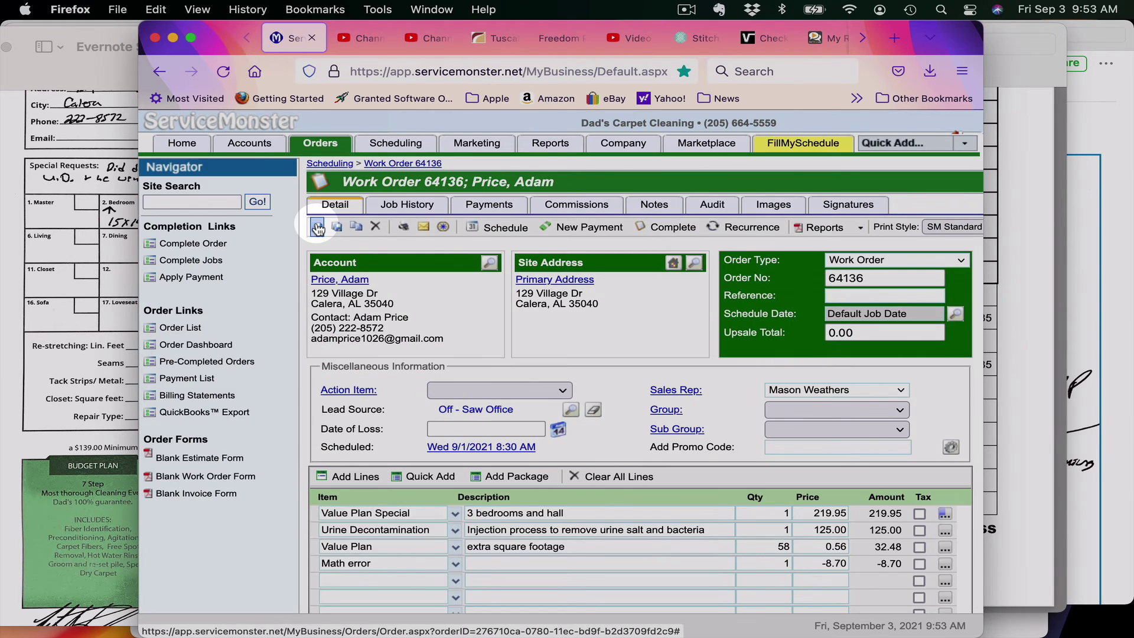
click(686, 10)
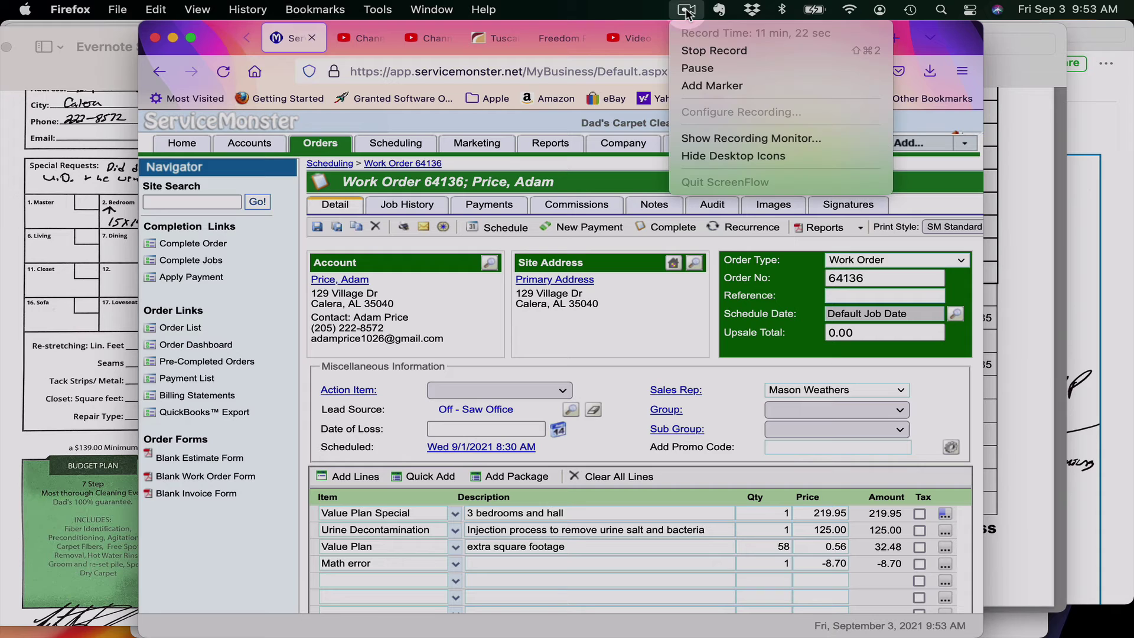
click(687, 11)
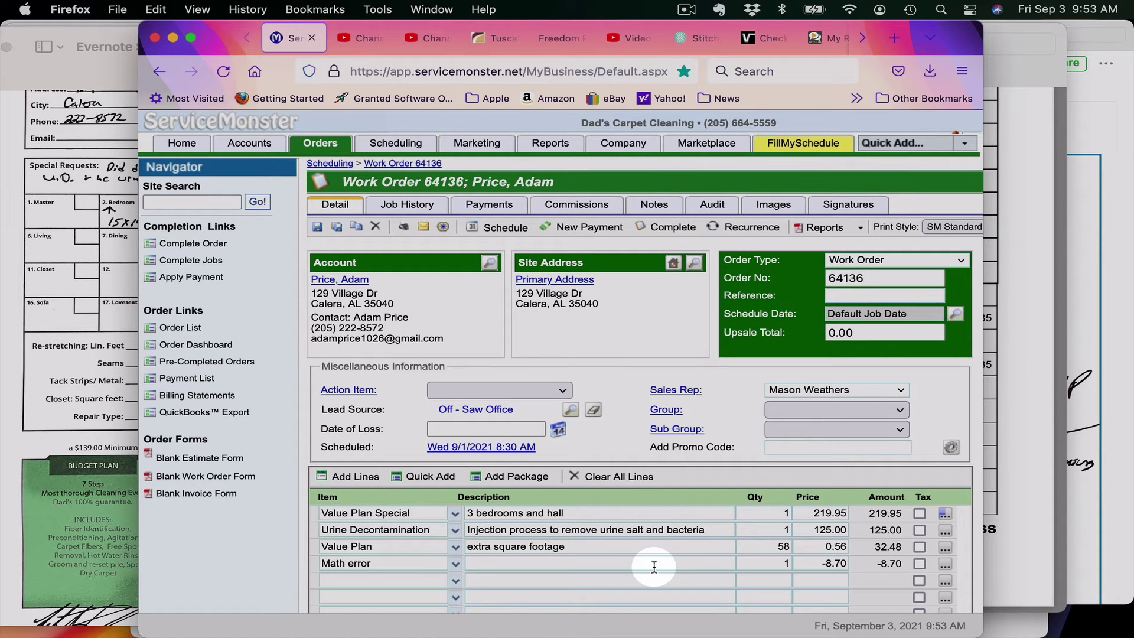
scroll(653, 566, down, 5)
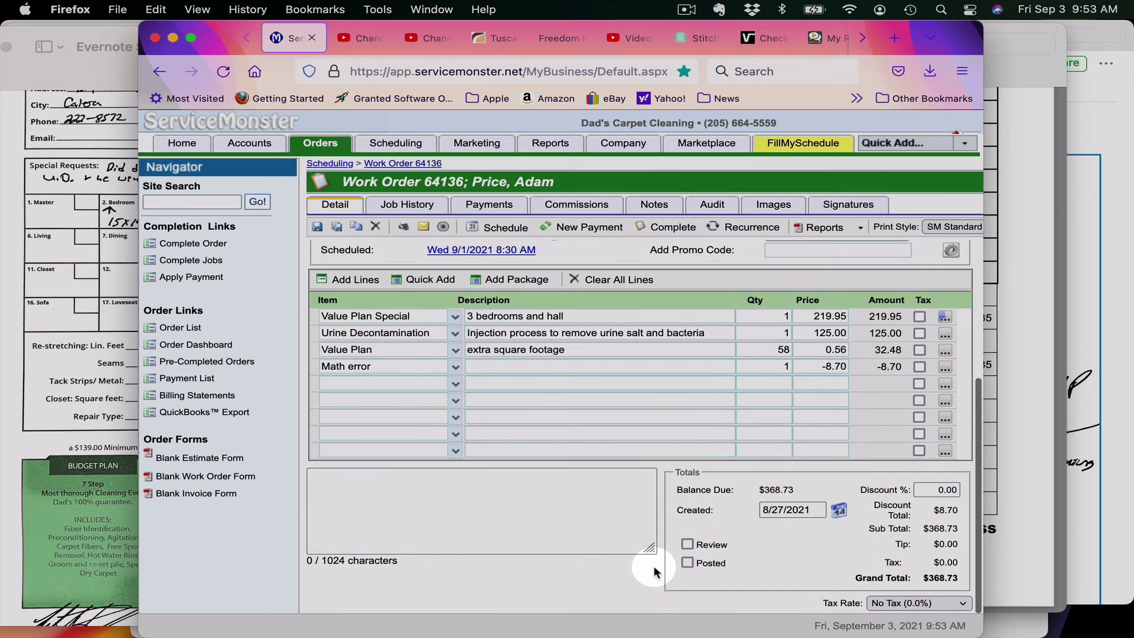
scroll(654, 570, up, 5)
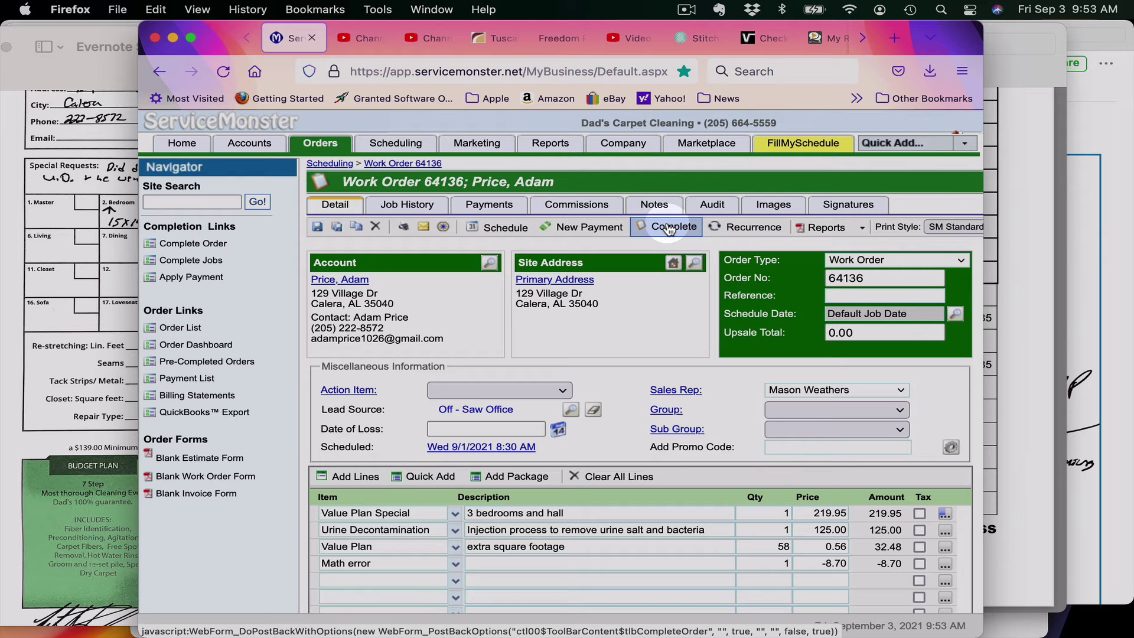
click(669, 228)
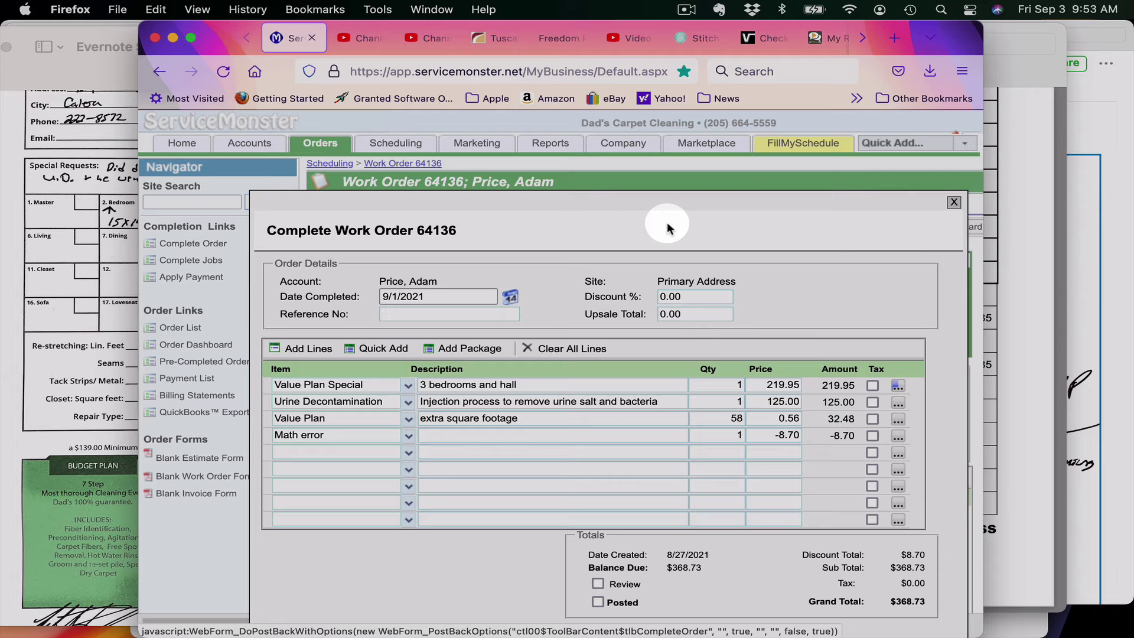
scroll(624, 431, down, 2)
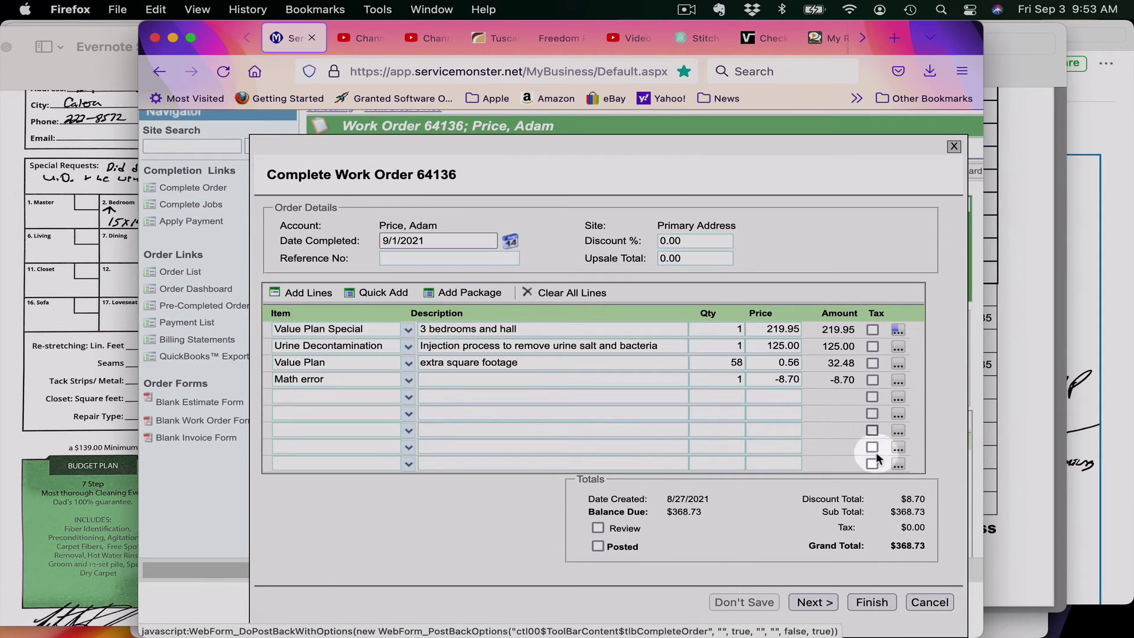
click(872, 601)
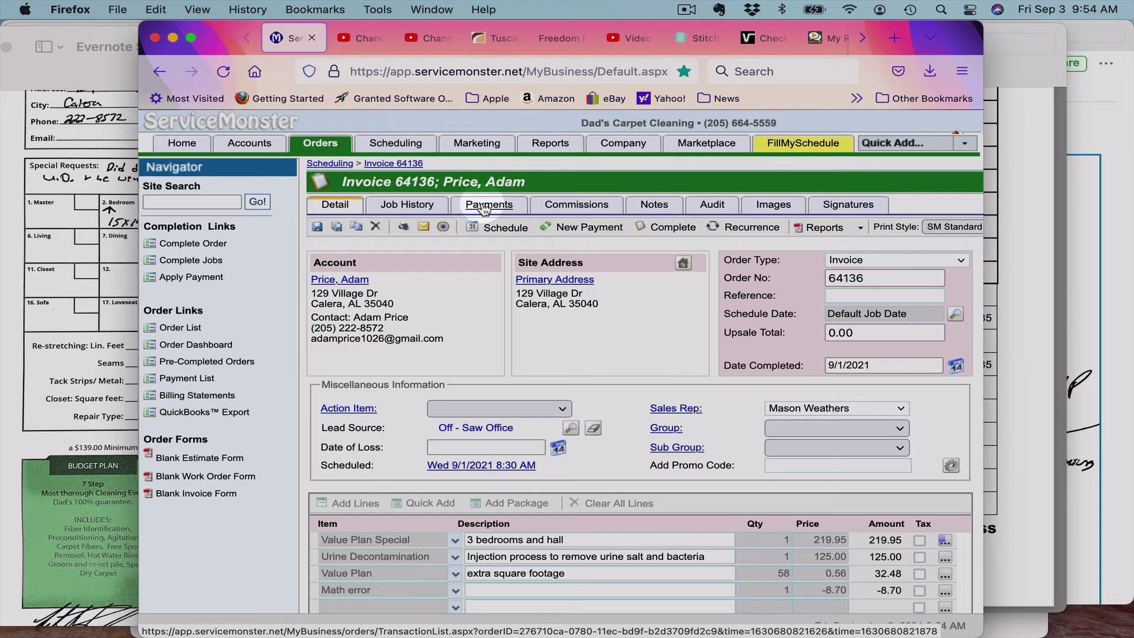
click(483, 205)
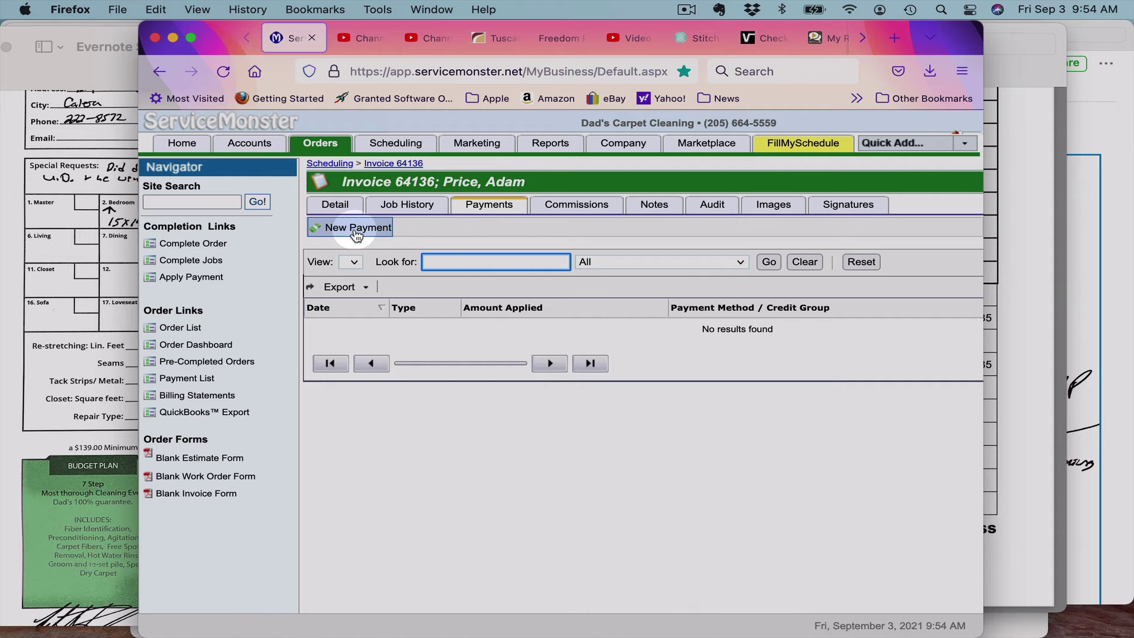
click(357, 231)
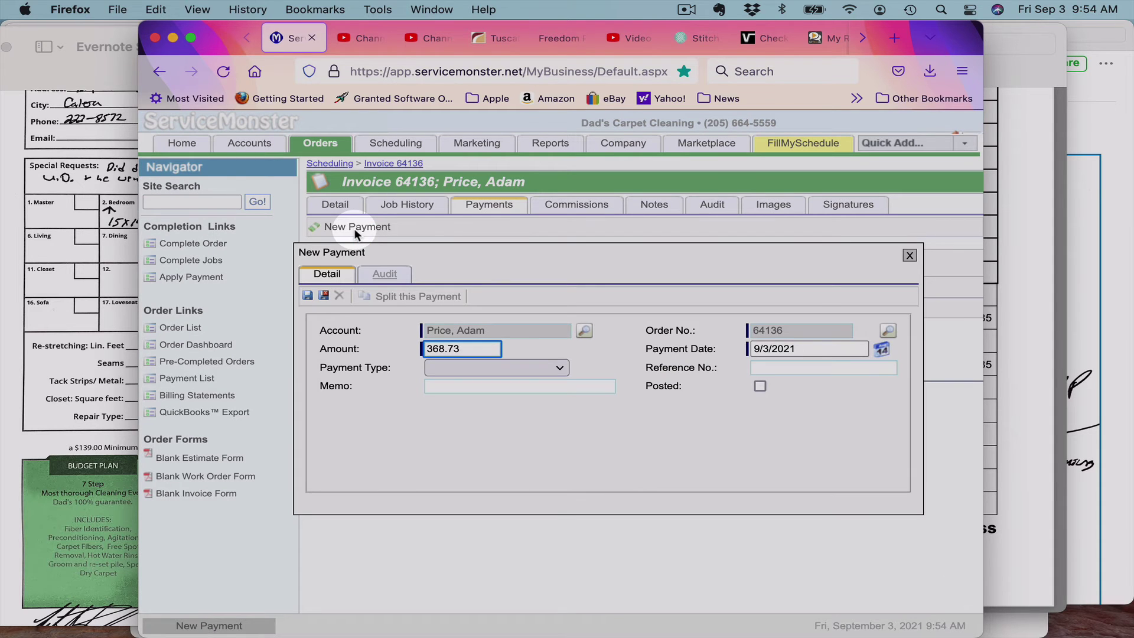
click(454, 348)
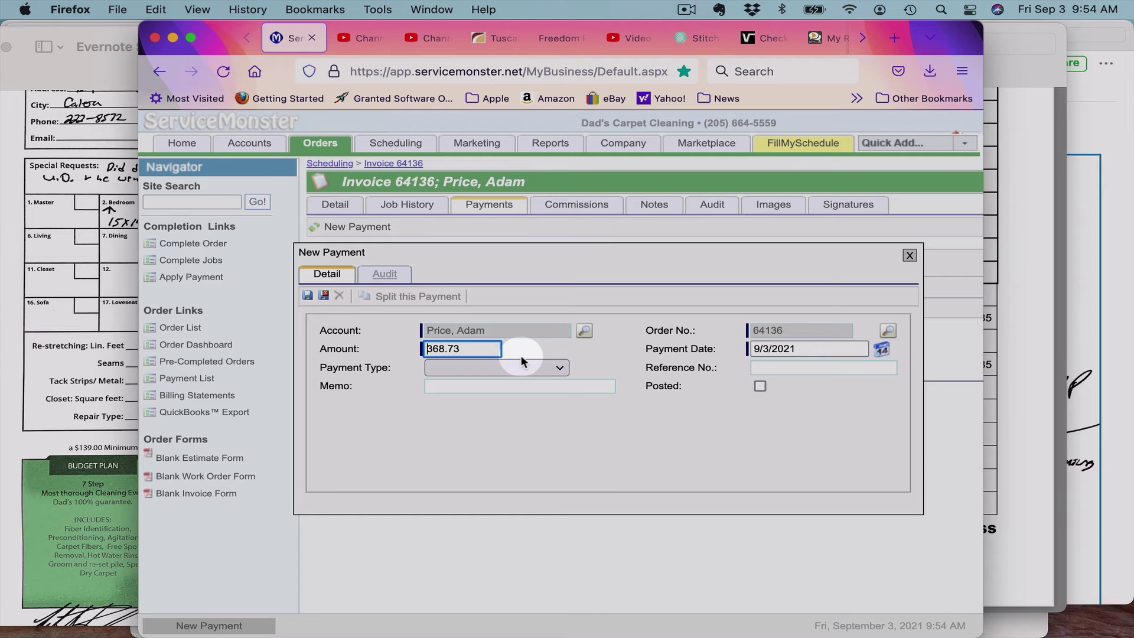
click(557, 367)
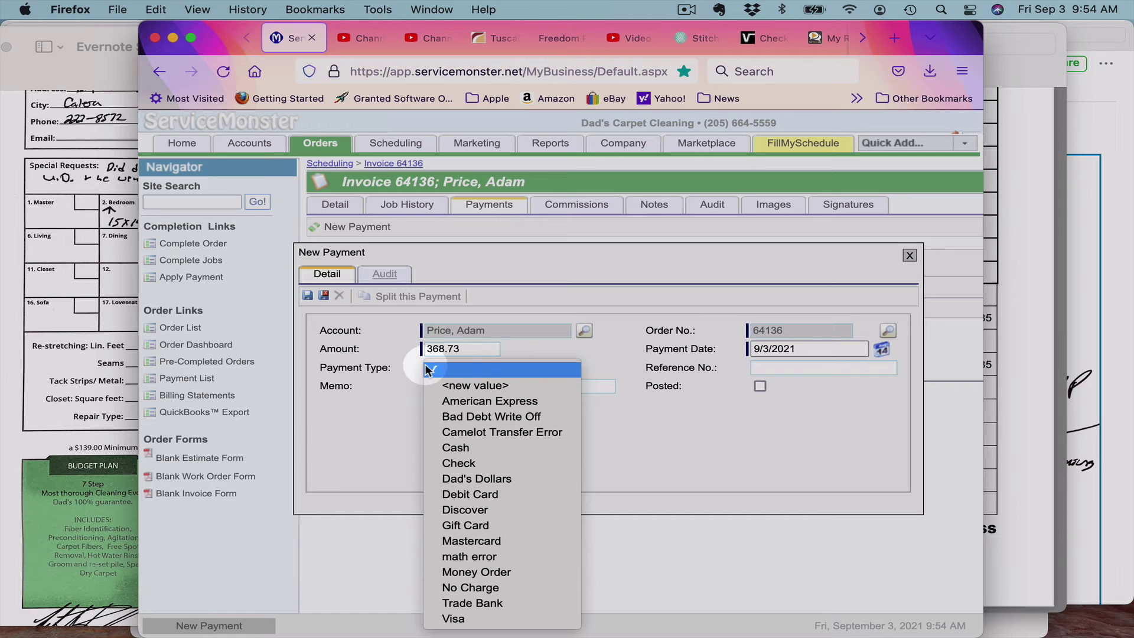
click(38, 443)
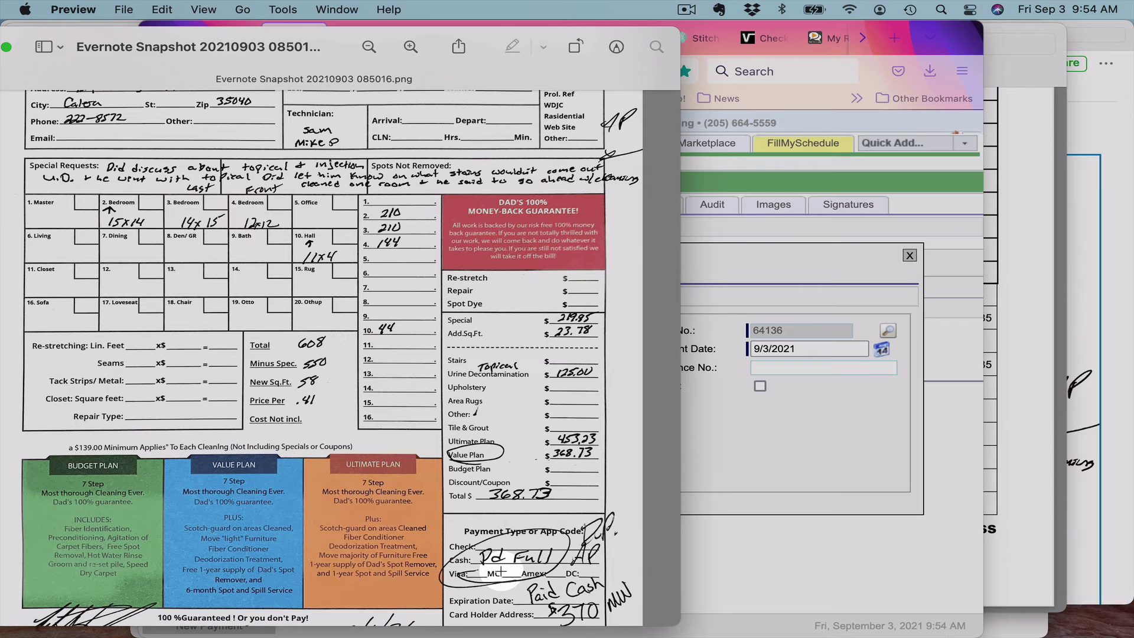
click(726, 476)
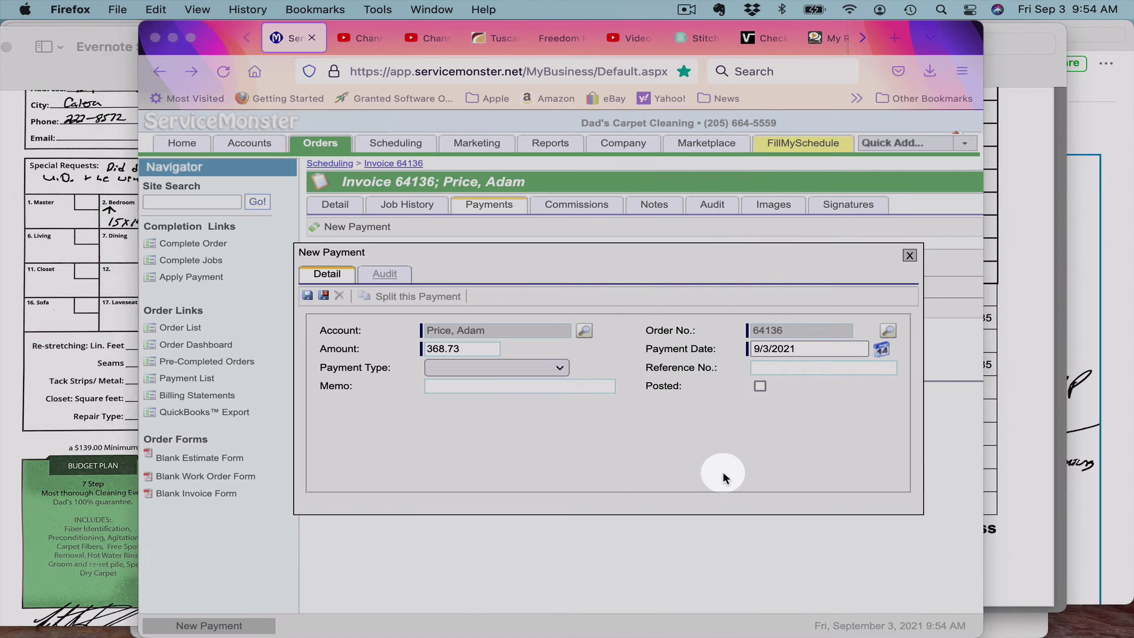
click(558, 368)
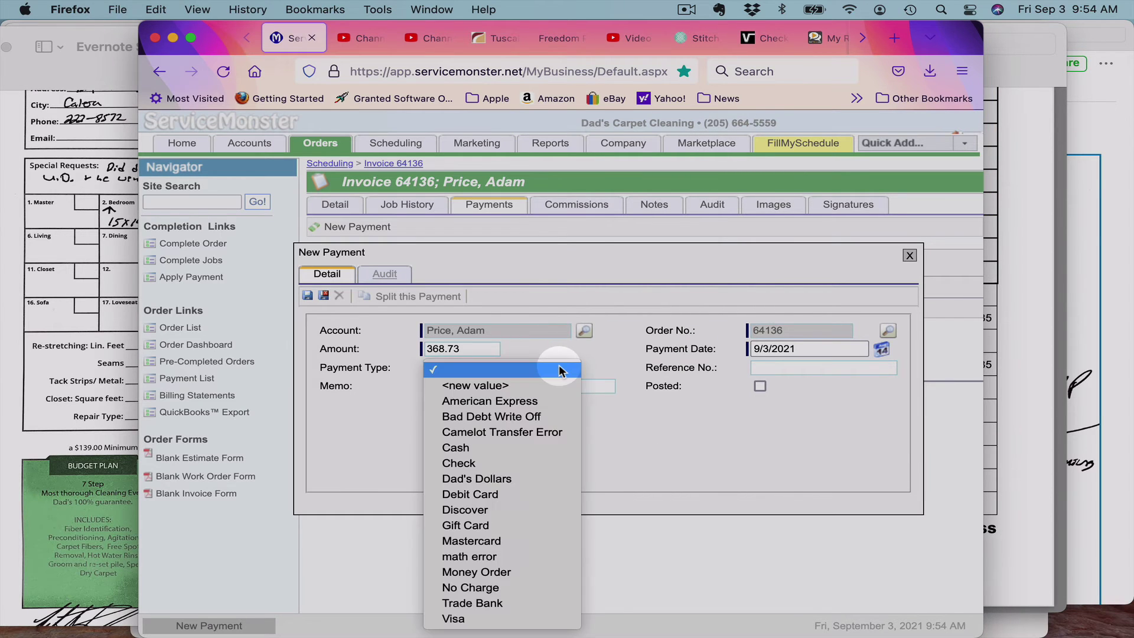
click(527, 447)
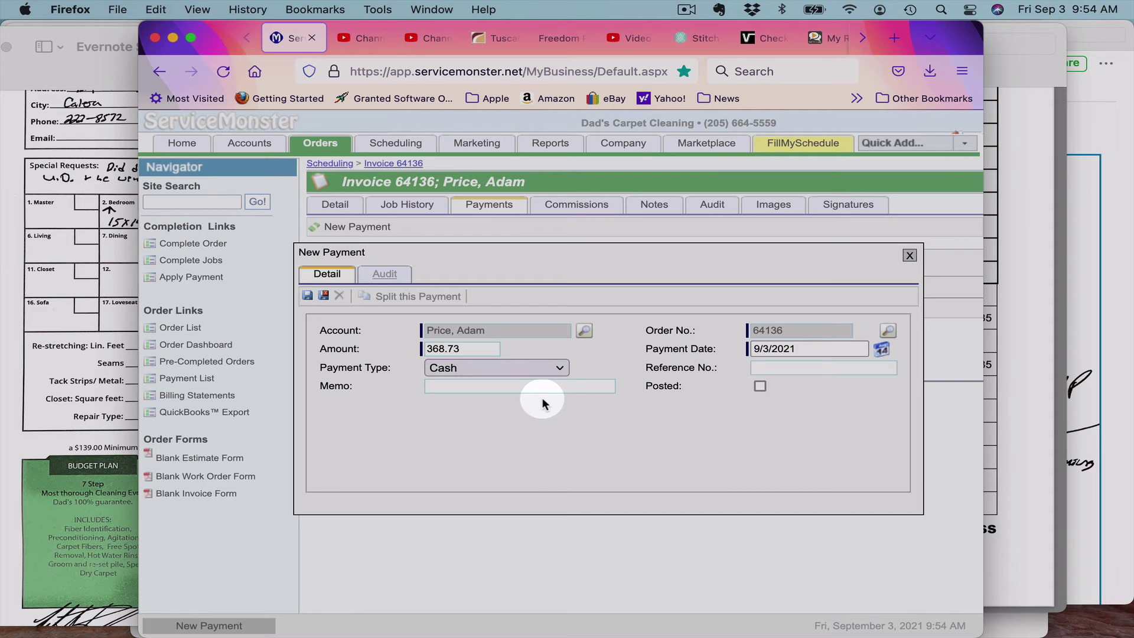
Step: Try Check and Visa payment types, then settle on a 368.73 Cash payment and save it
click(557, 368)
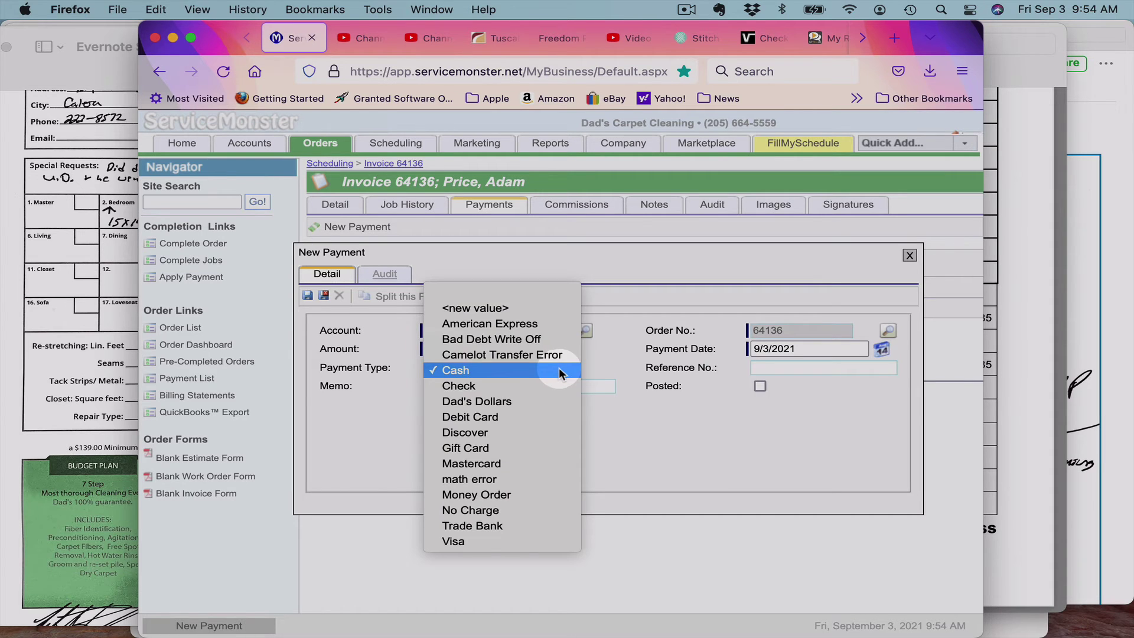
click(555, 385)
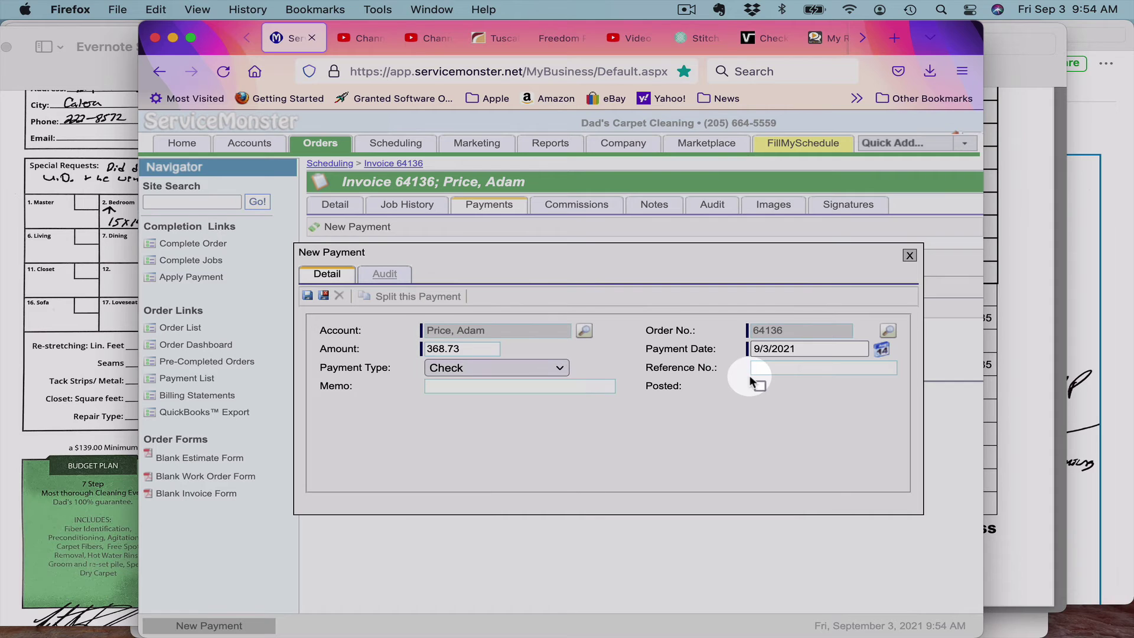
click(778, 371)
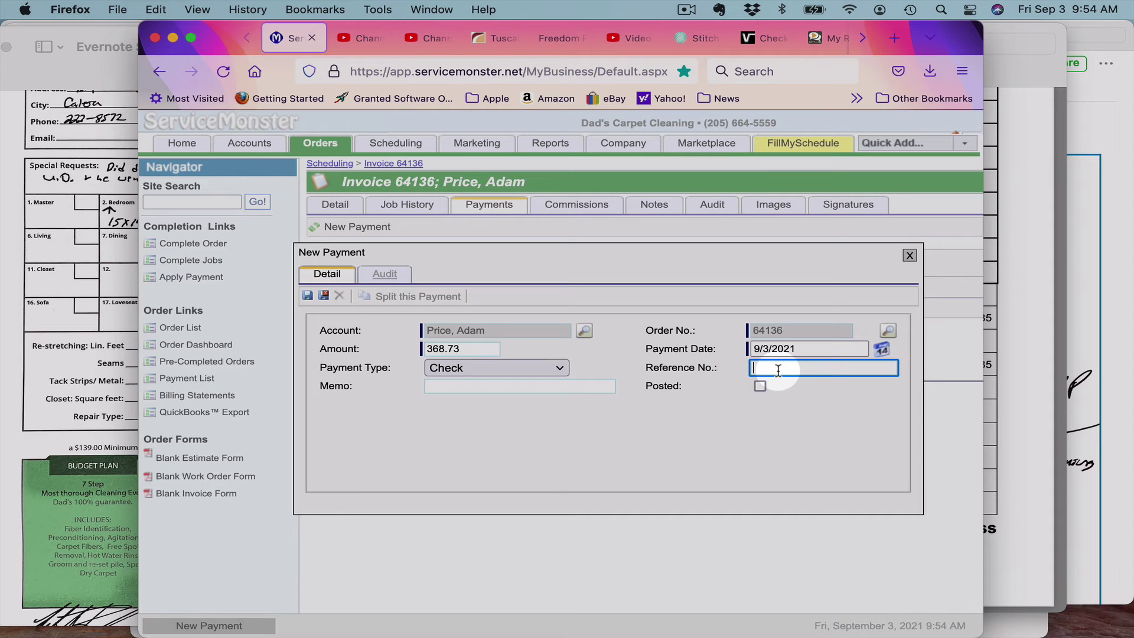
text(240)
key(BackSpace)
key(BackSpace)
key(BackSpace)
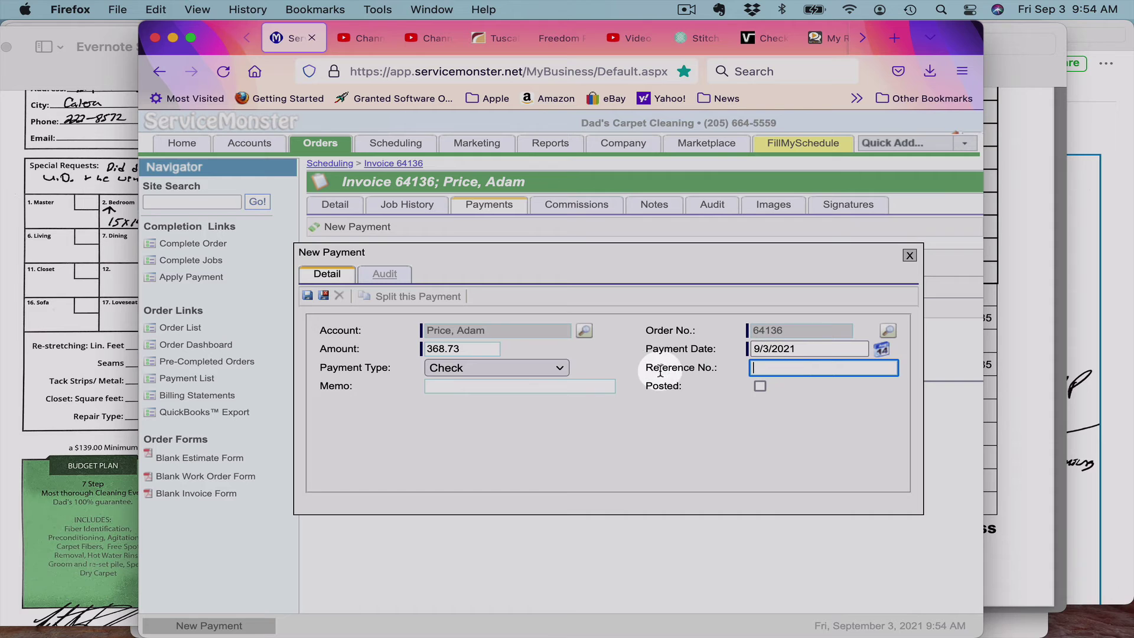
click(560, 368)
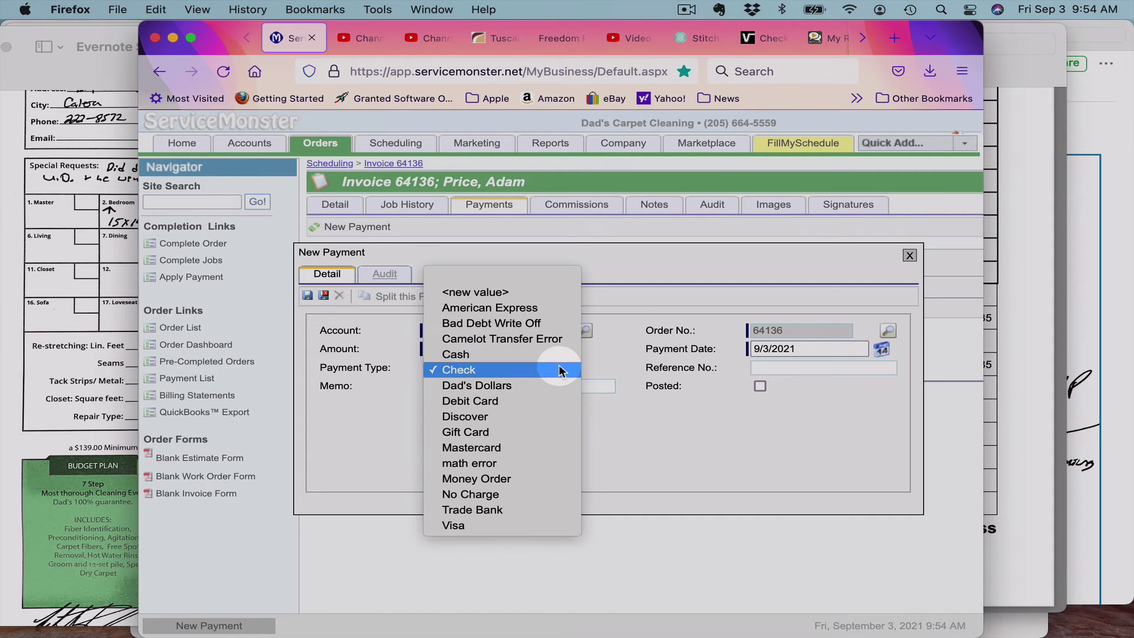
click(508, 526)
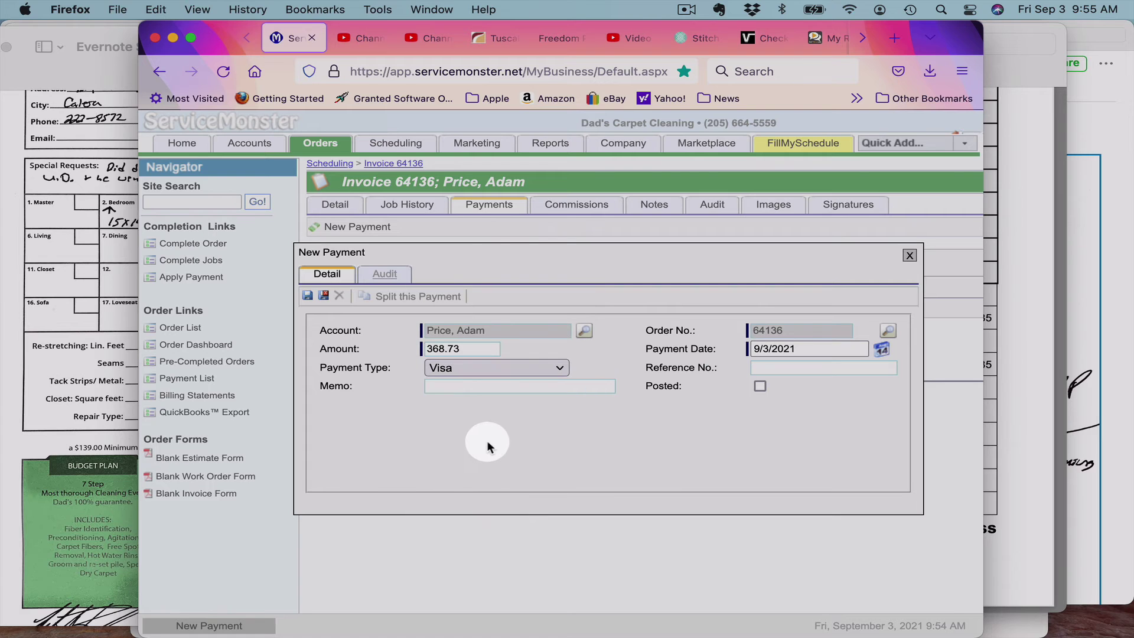
click(774, 367)
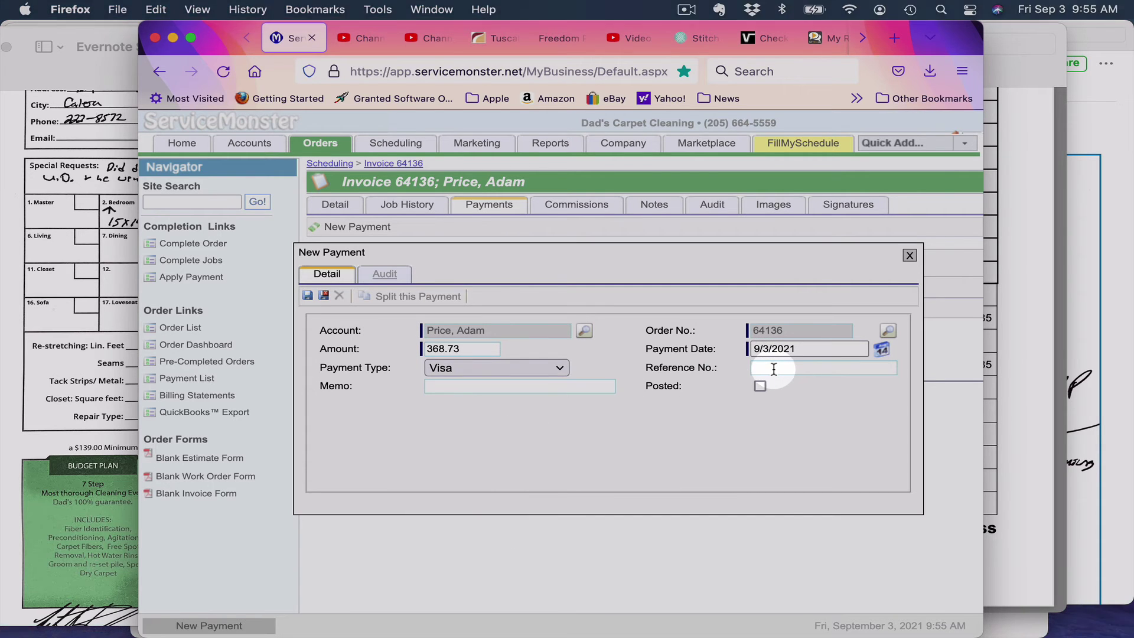
click(773, 367)
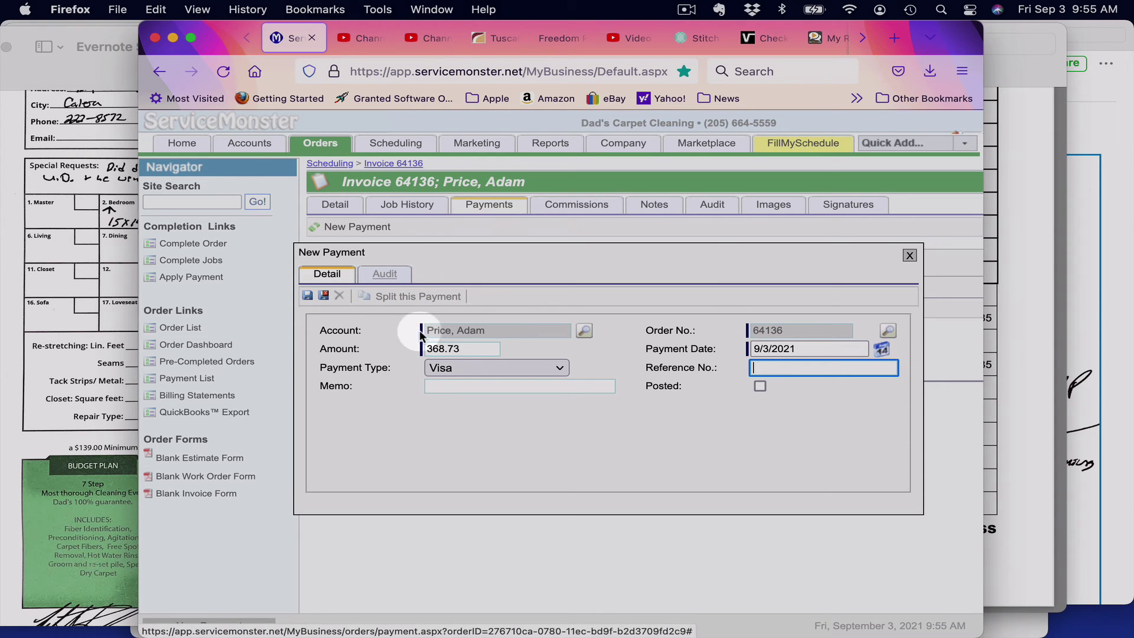
click(560, 369)
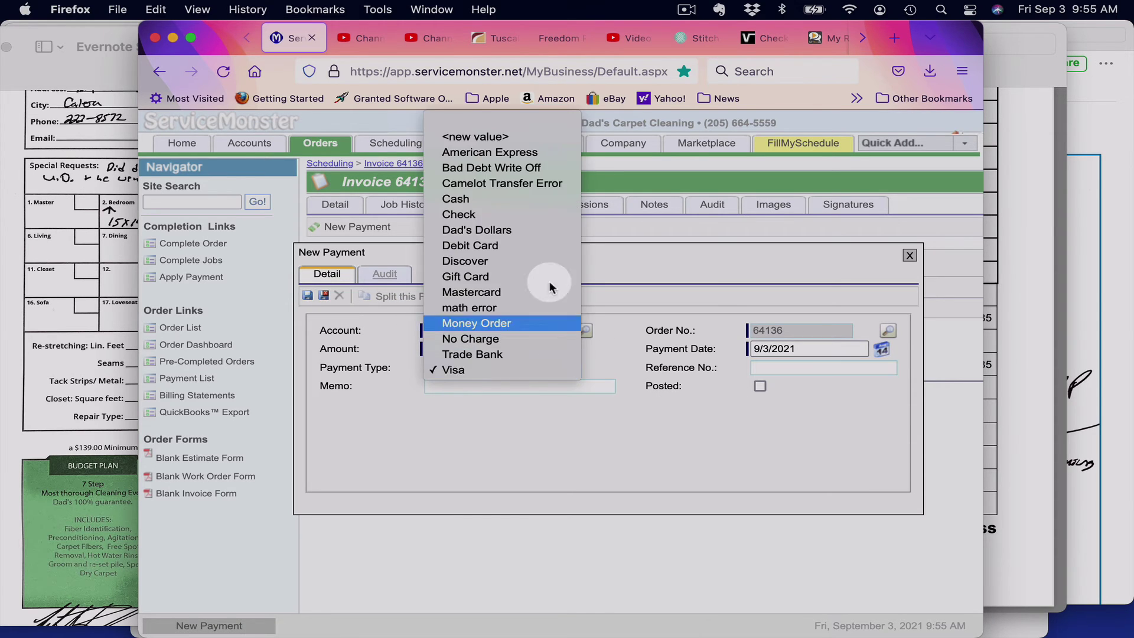
click(515, 198)
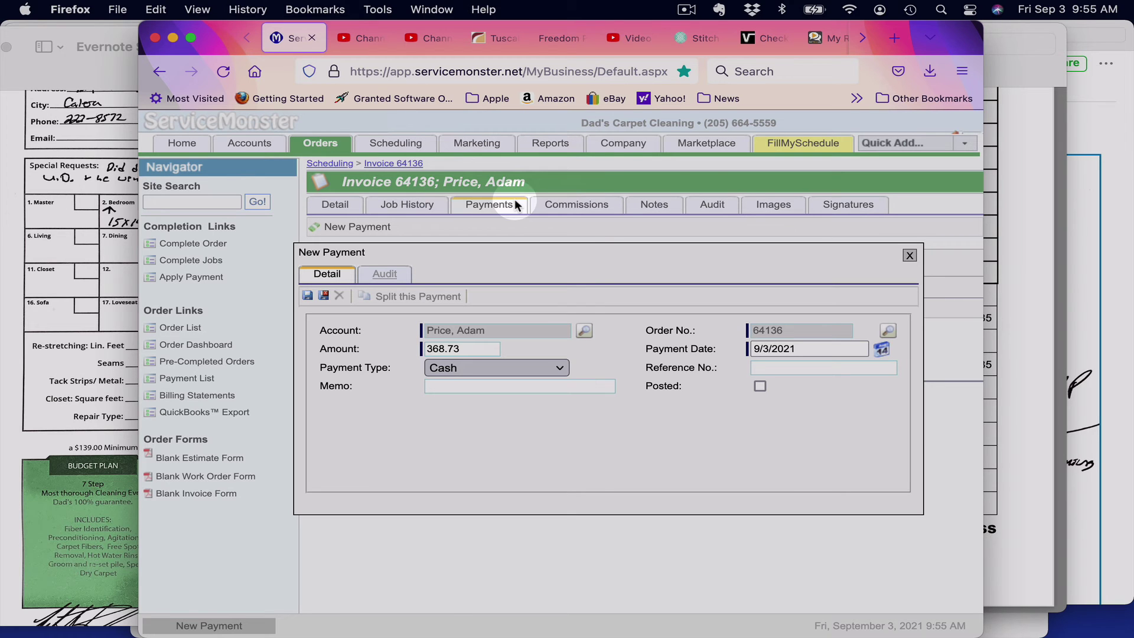
click(326, 296)
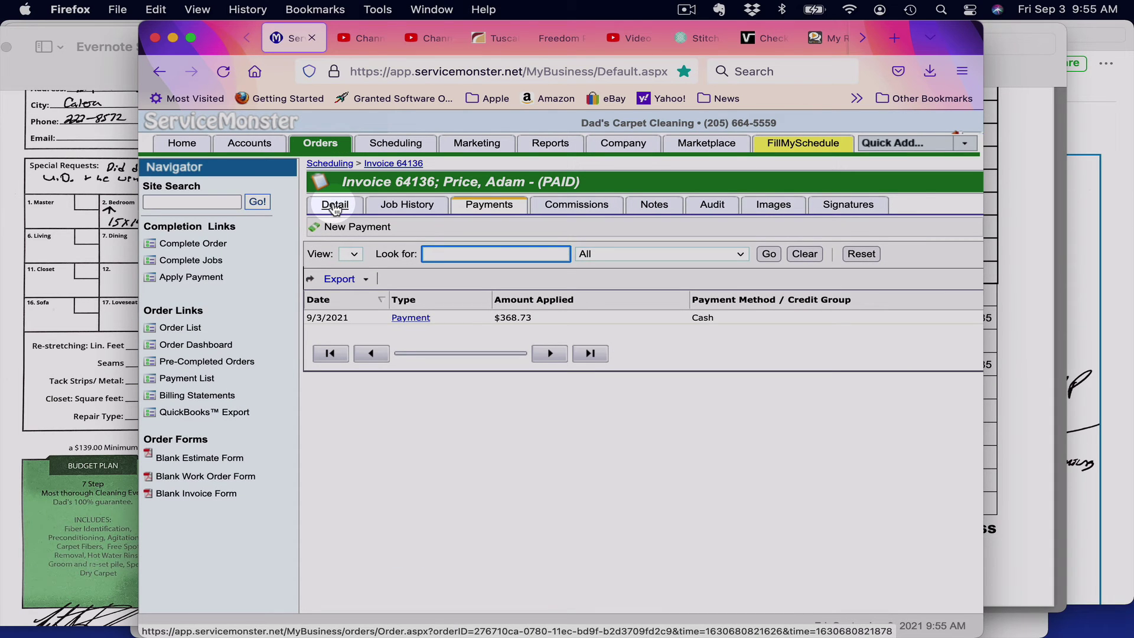
click(334, 207)
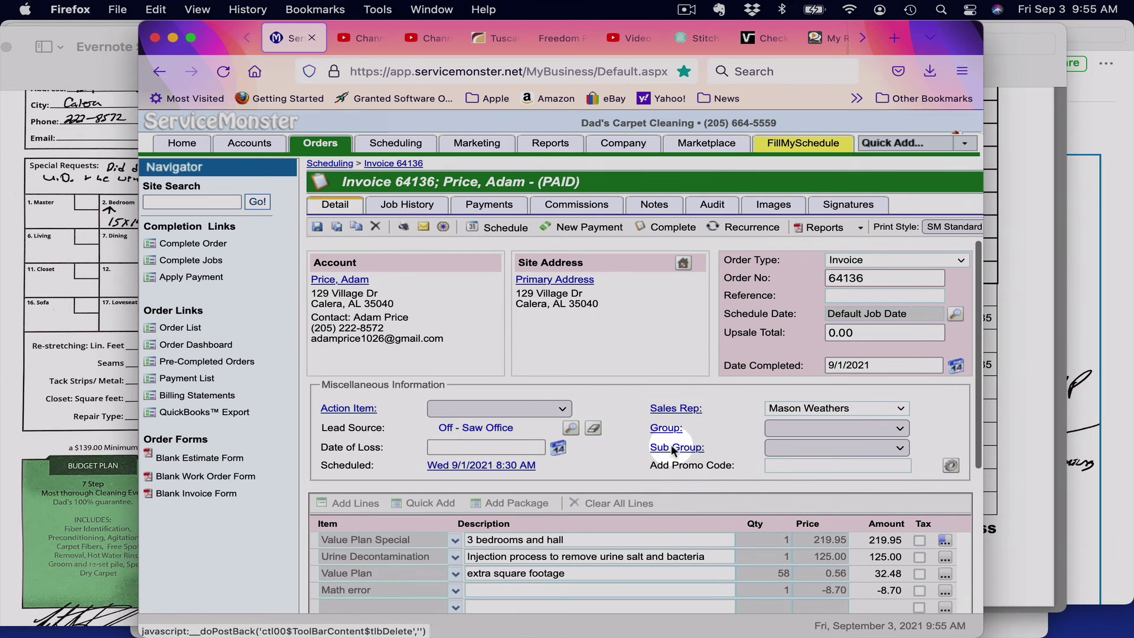
scroll(679, 449, down, 5)
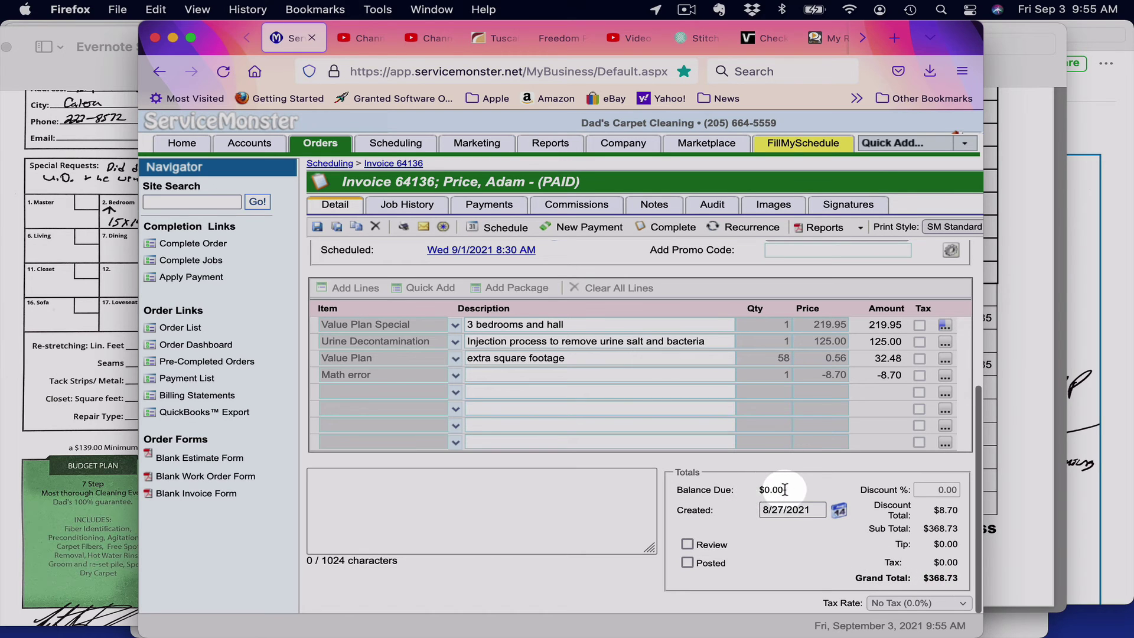
scroll(597, 432, up, 4)
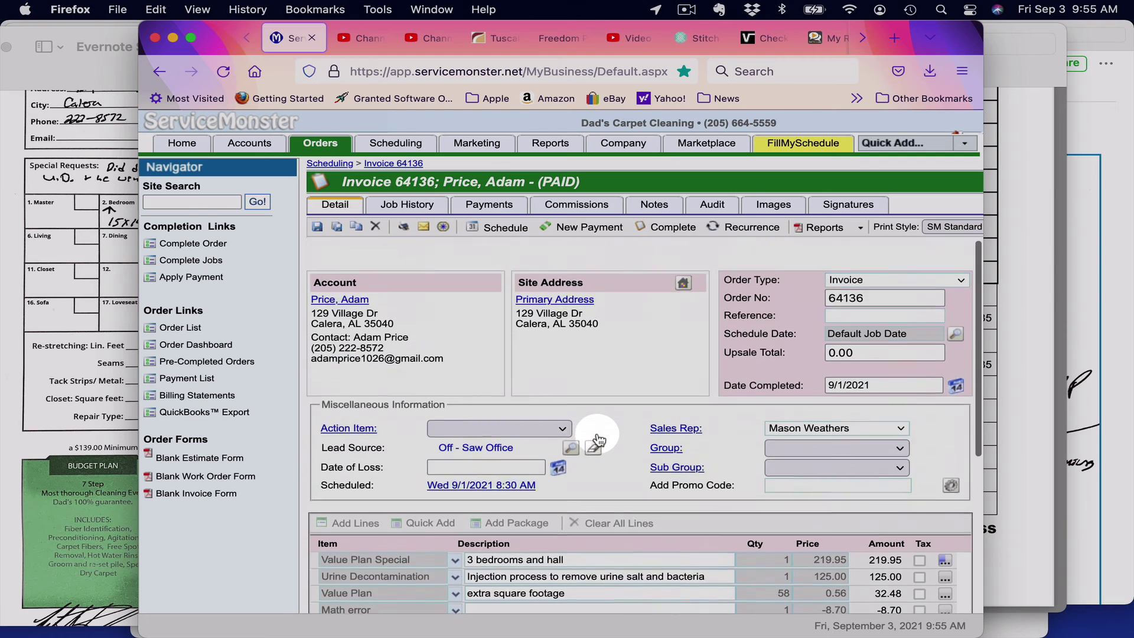
scroll(598, 440, down, 1)
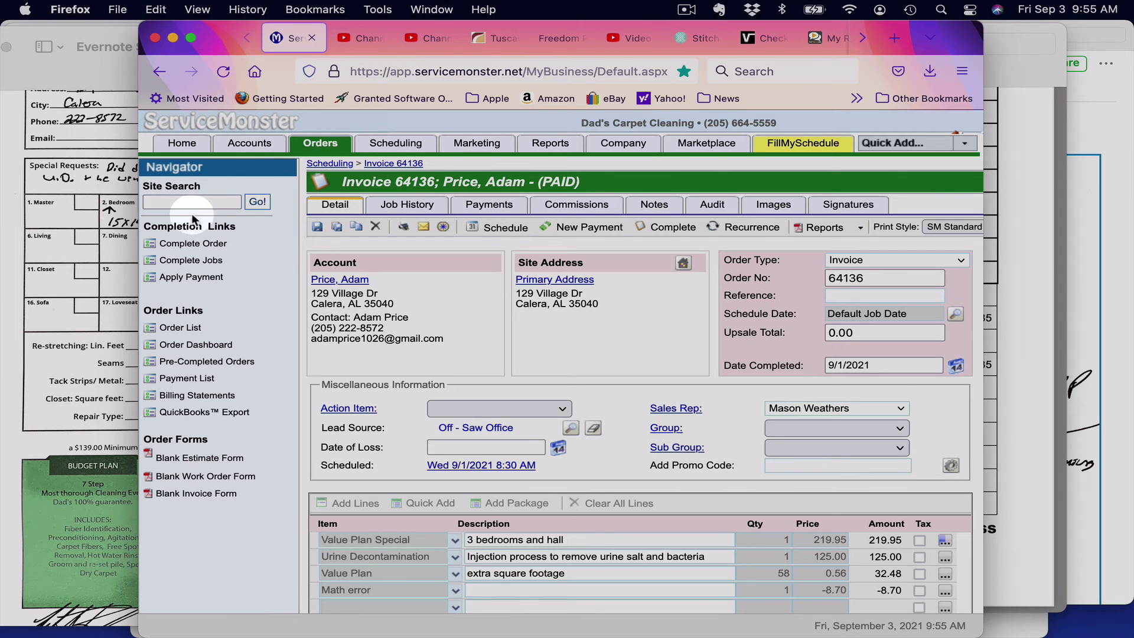
click(22, 219)
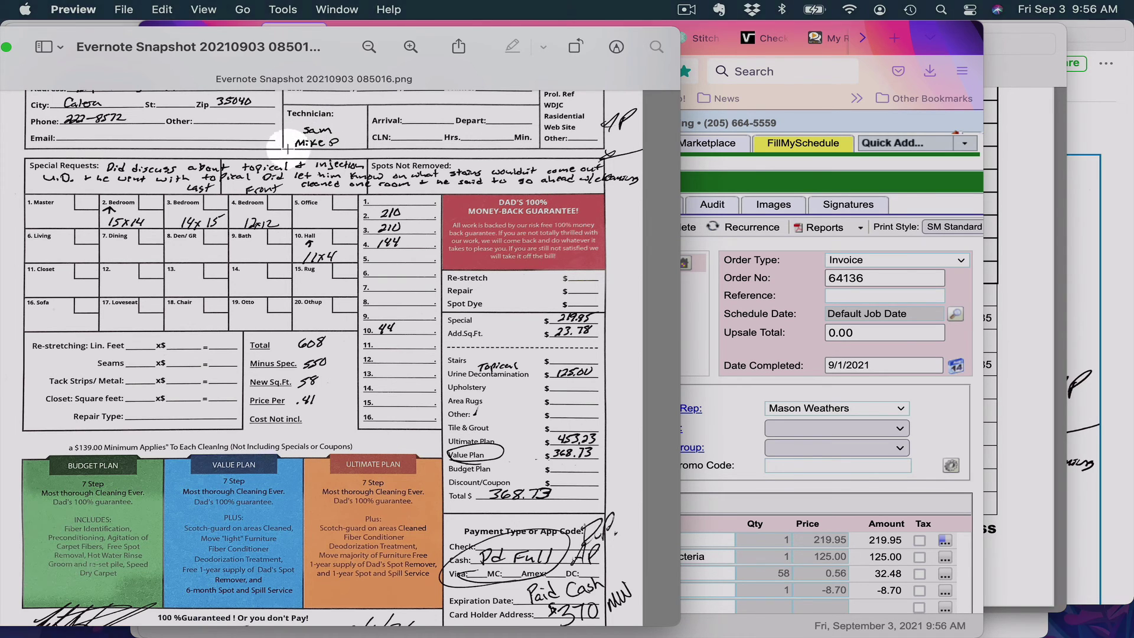
click(691, 316)
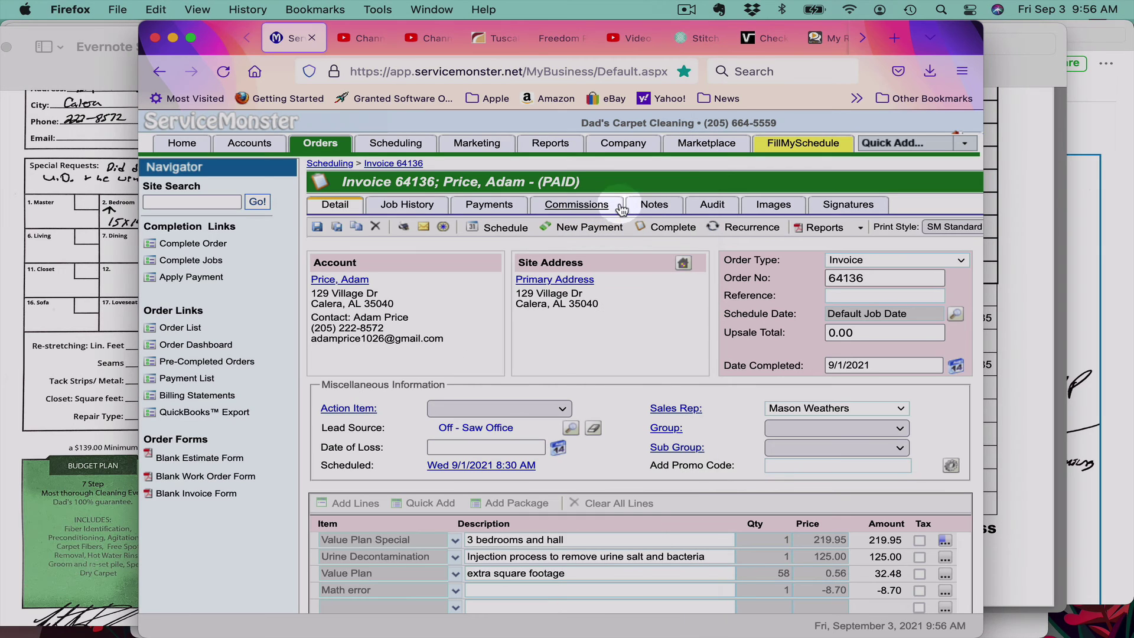
Step: Generate the invoice's default commissions, totalling $77.44, and begin a new commission
click(568, 208)
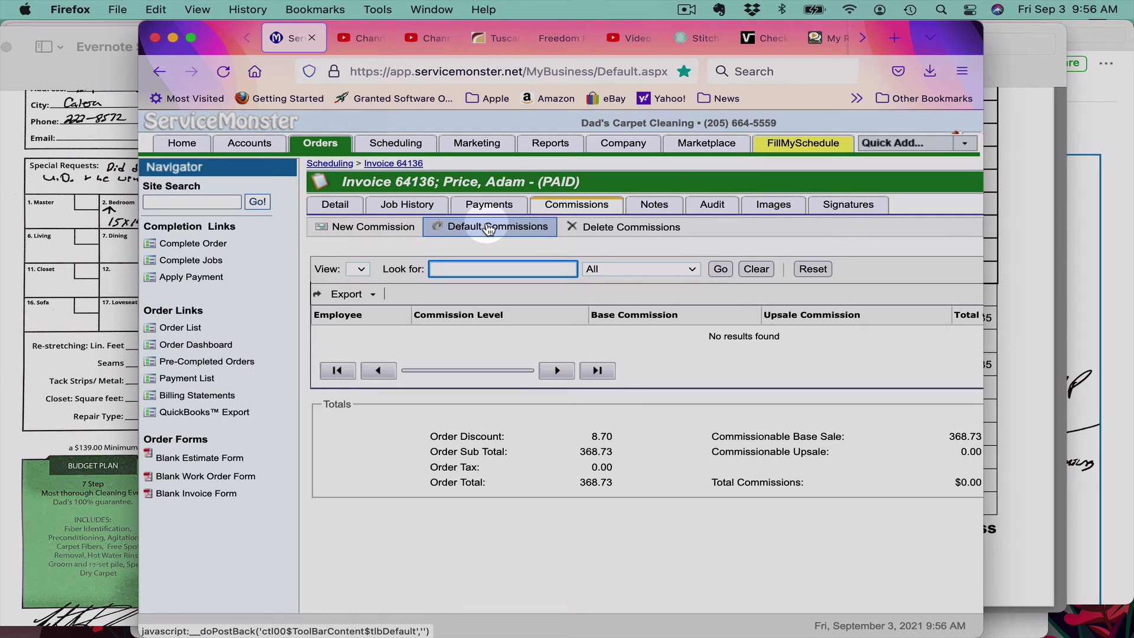
click(487, 228)
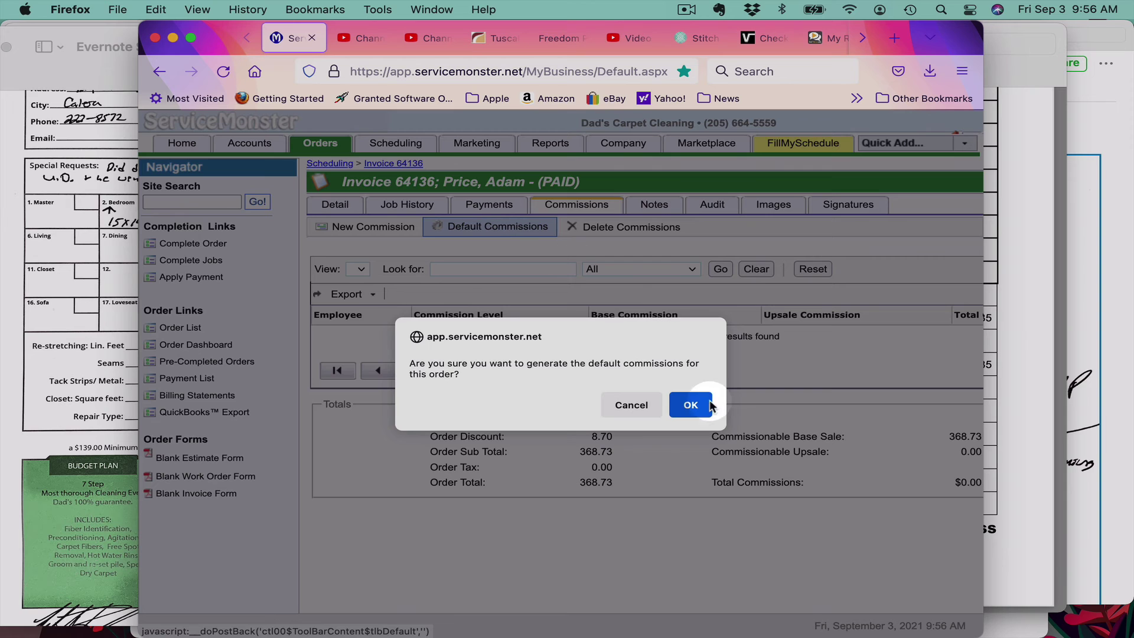
click(685, 406)
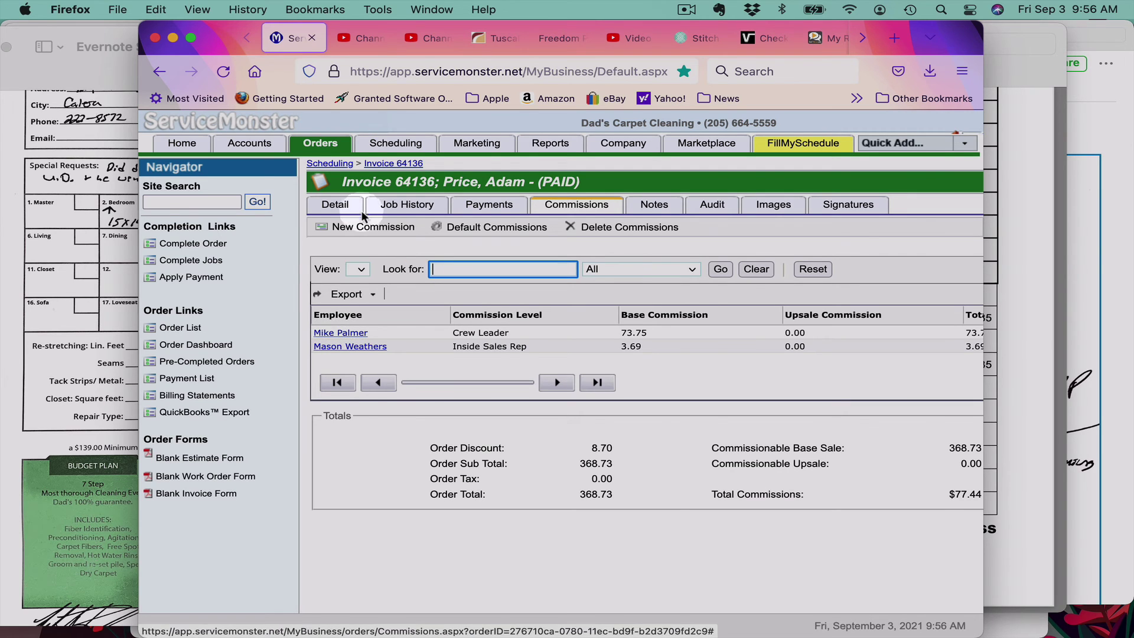
click(361, 228)
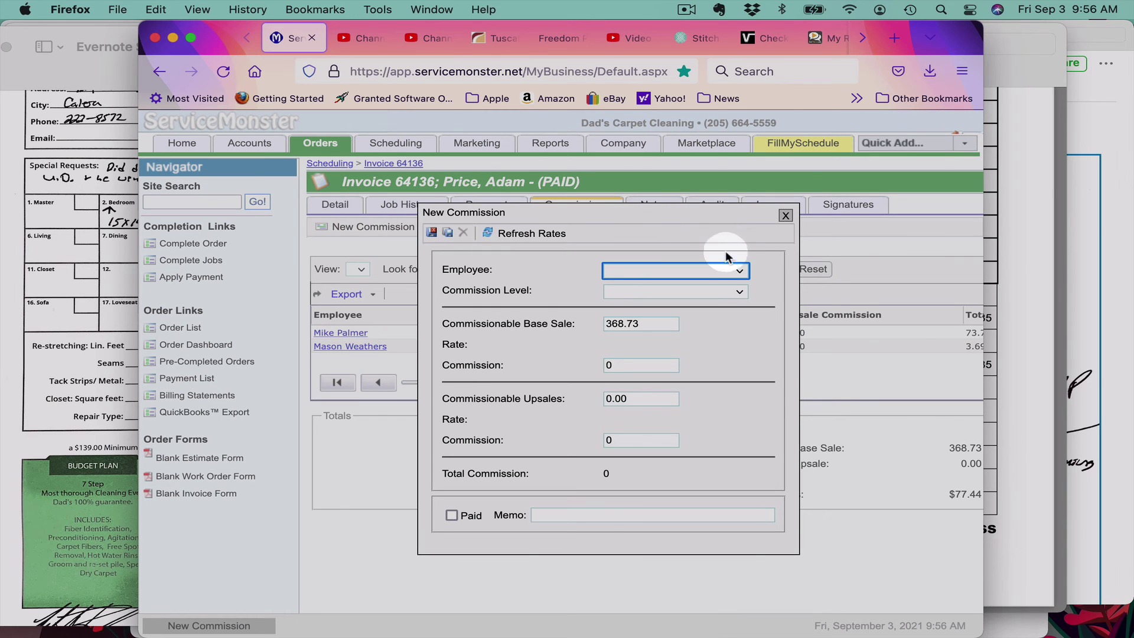
Step: Add a 55.31 Journeyman Tech commission for the second technician and reopen it for editing
click(737, 269)
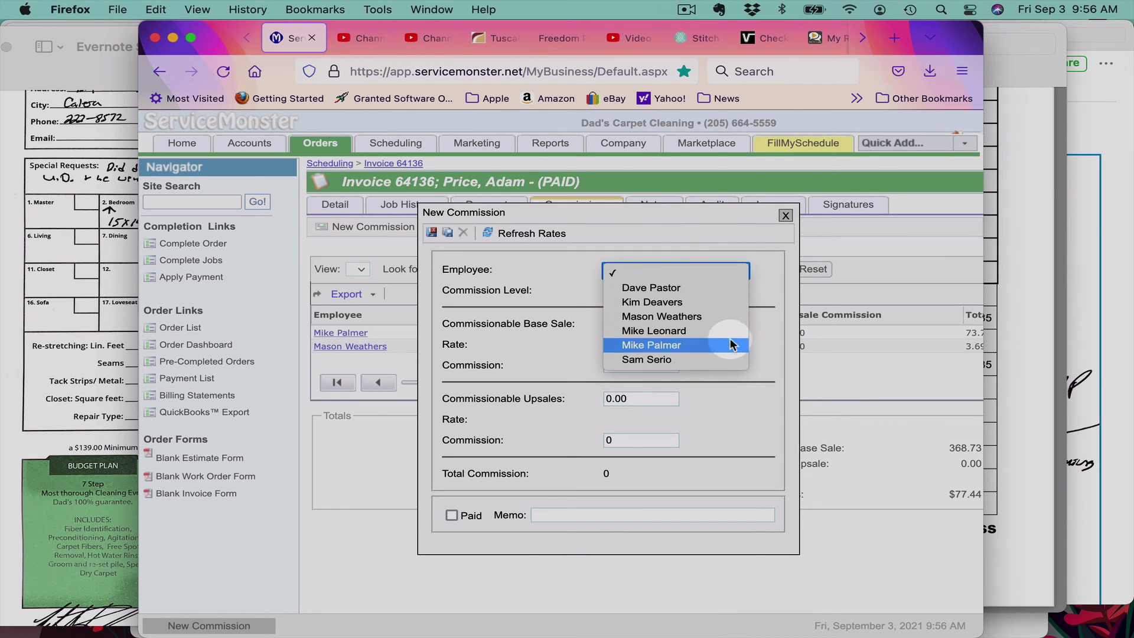
click(726, 357)
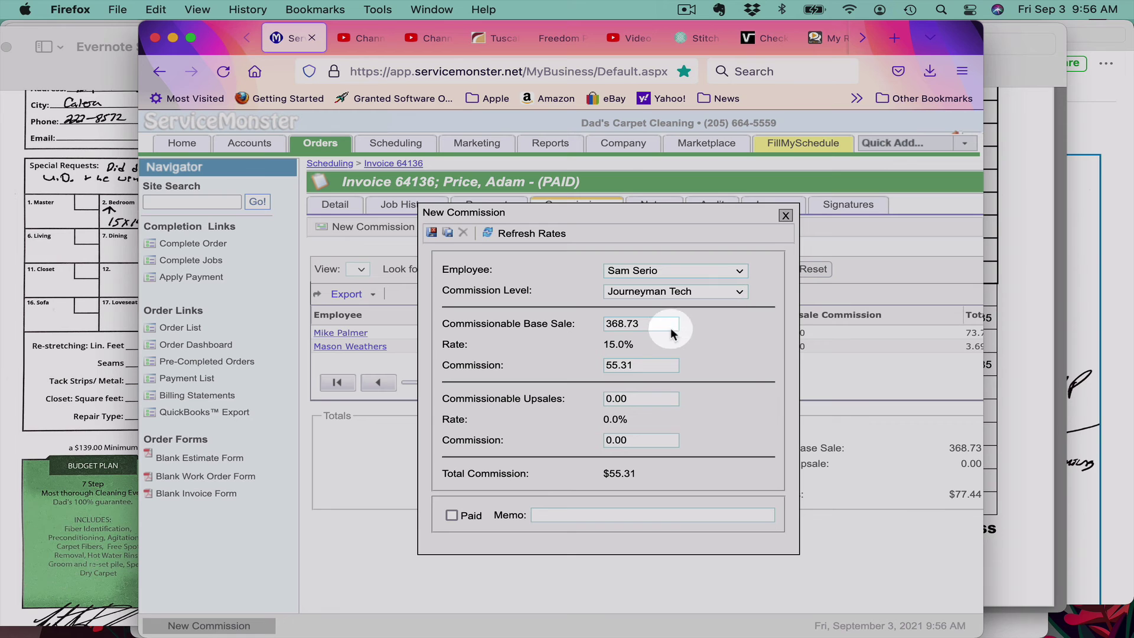
click(435, 234)
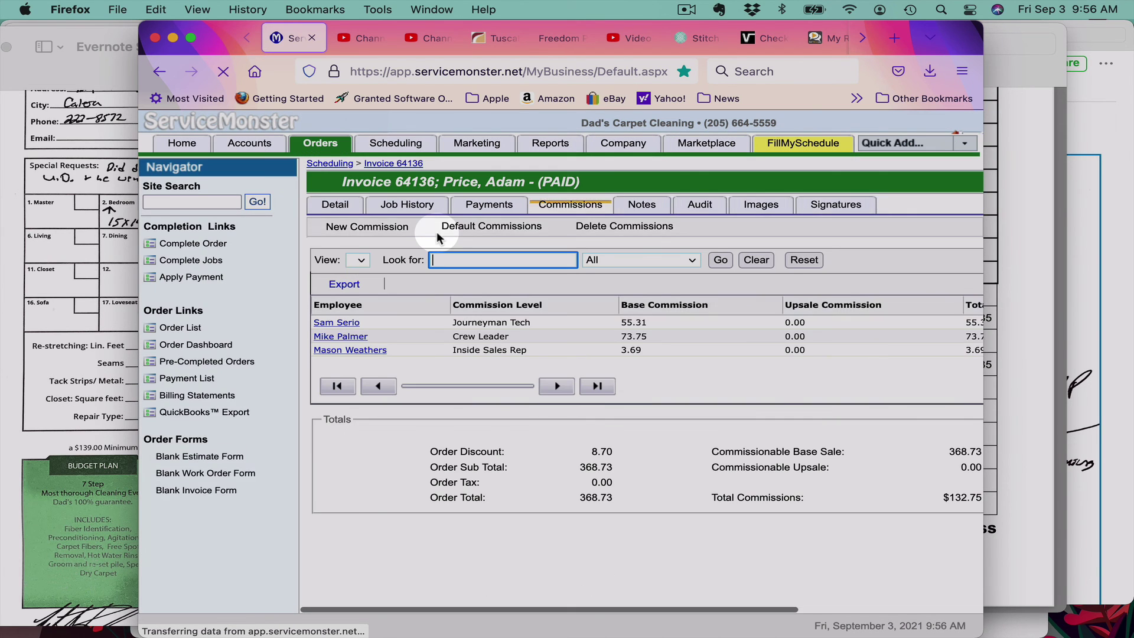
scroll(604, 324, right, 5)
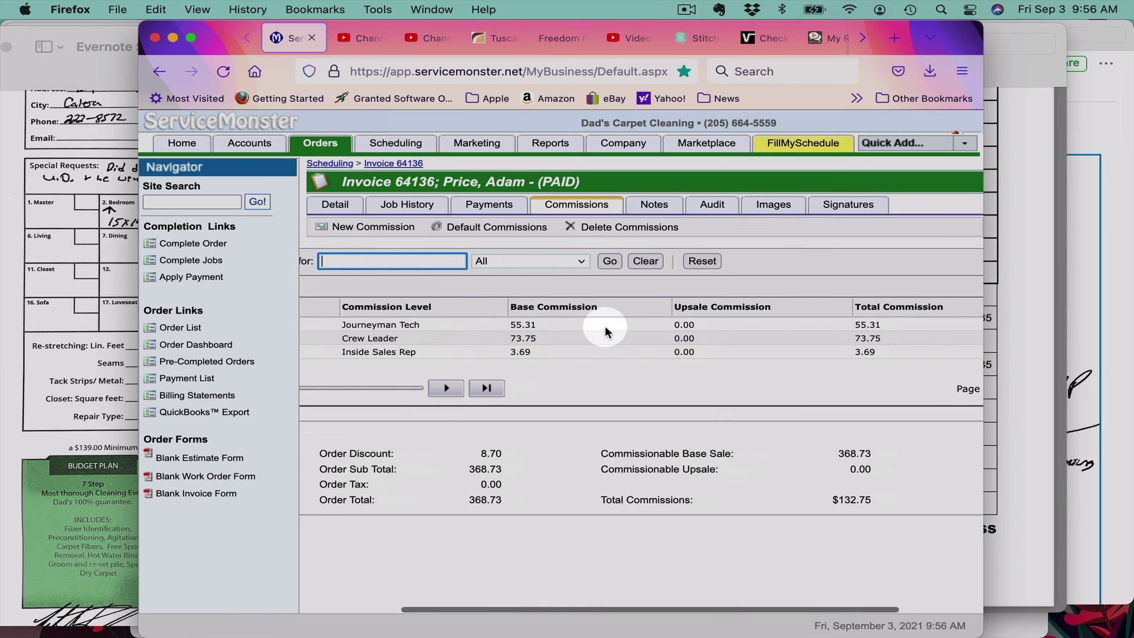
scroll(605, 324, left, 5)
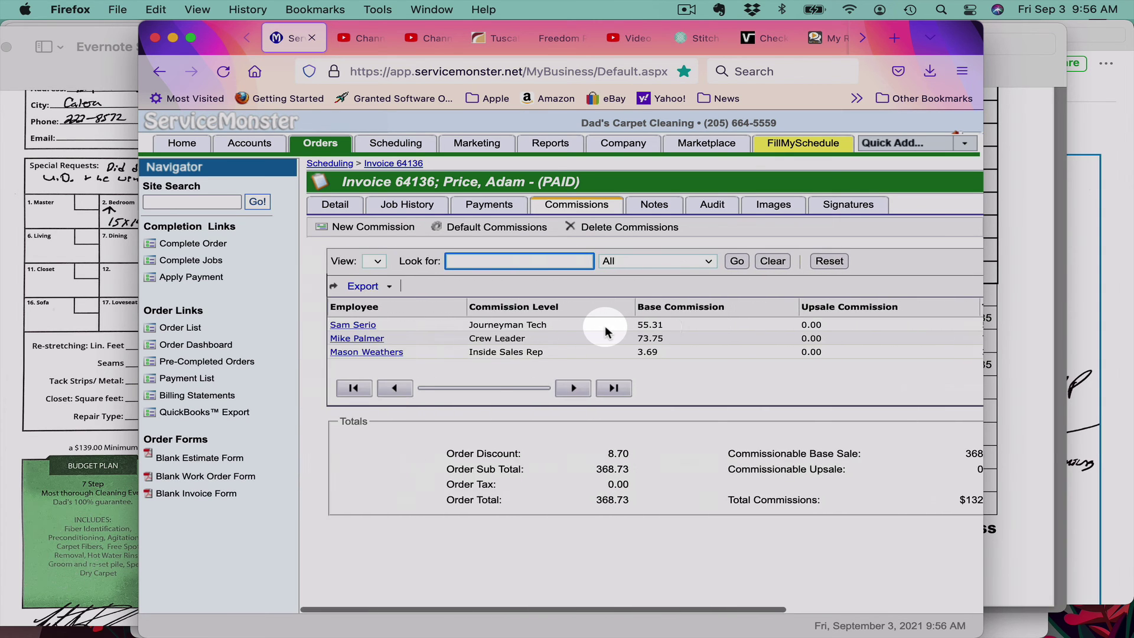
click(323, 326)
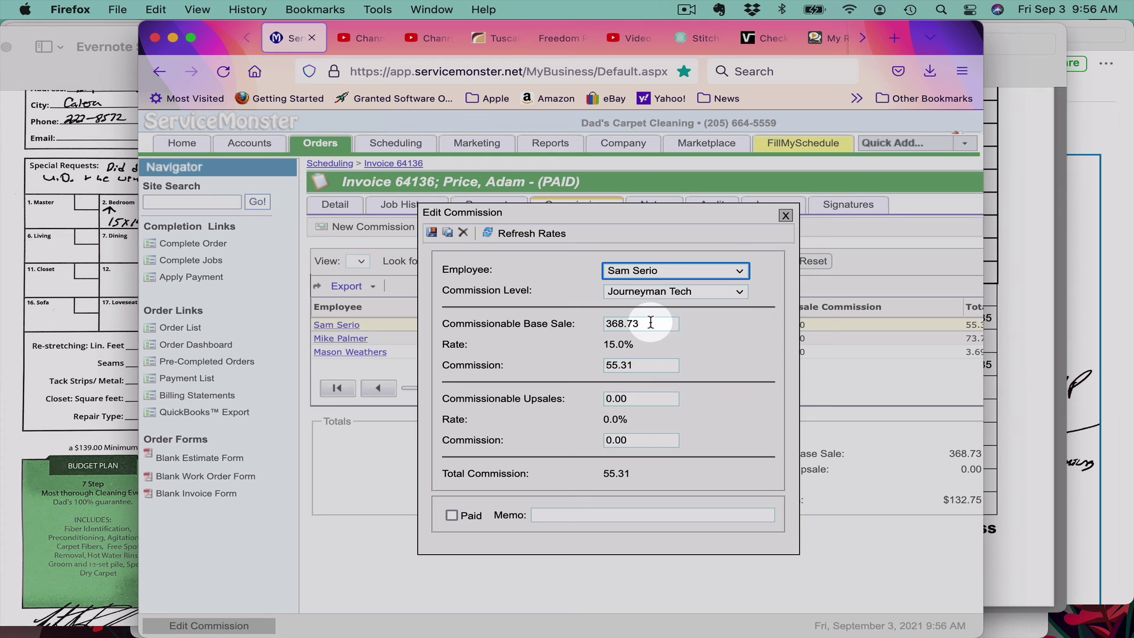
Step: Lower the Journeyman Tech commission's base sale to 184.37, making it 27.66, and save
drag(651, 322, 591, 321)
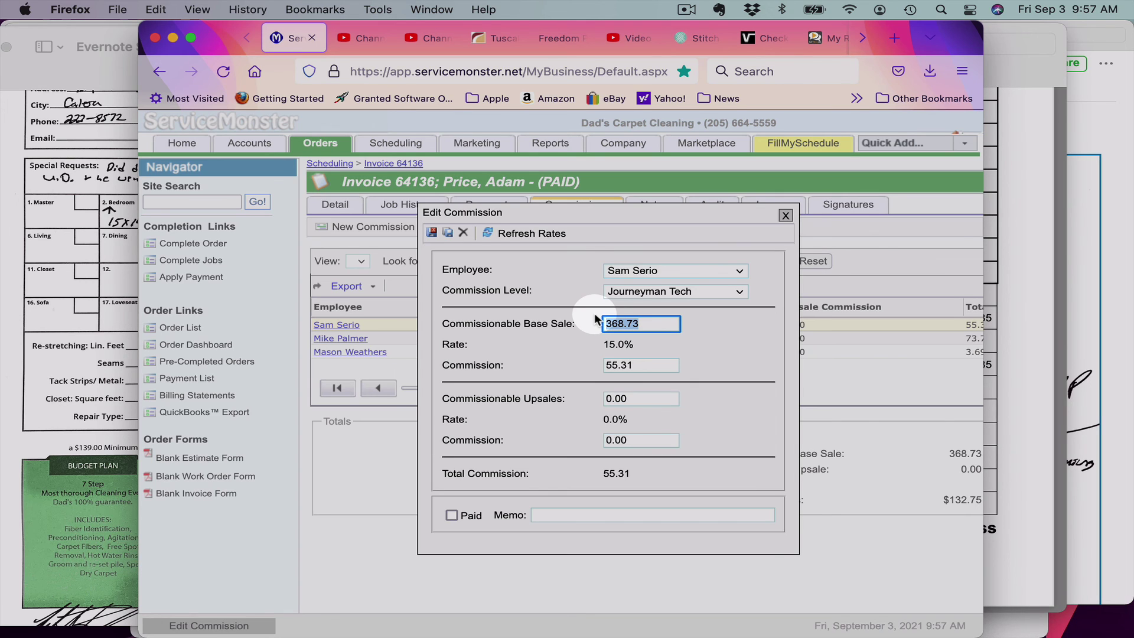
text(184.37)
click(594, 313)
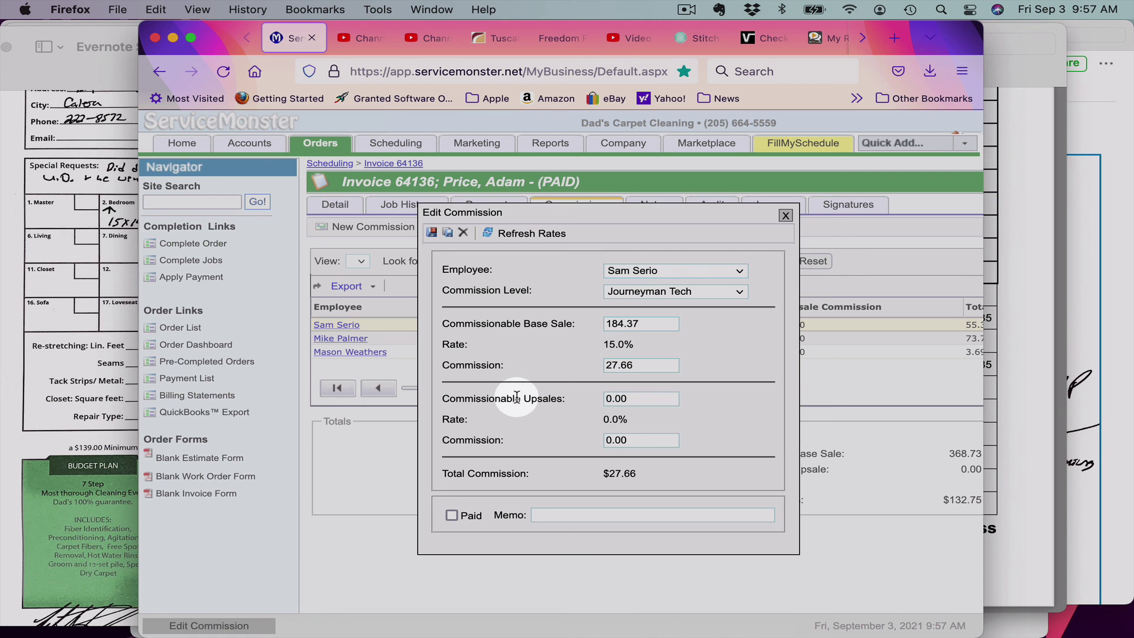
click(433, 233)
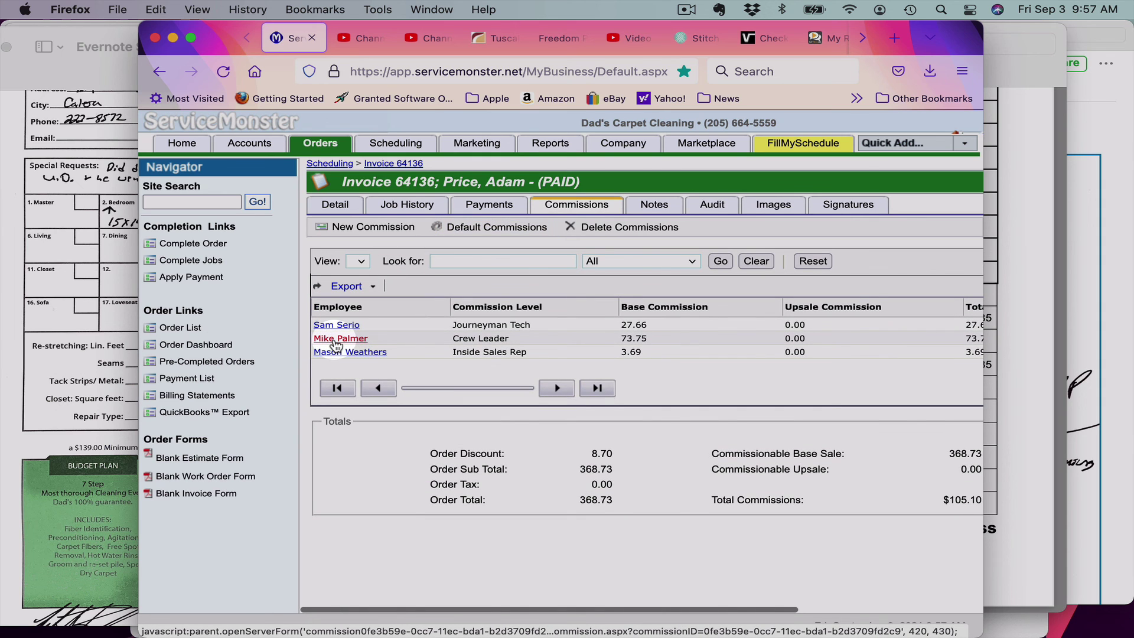
Step: Cut the Crew Leader commission's base sale to 184.37, making it 36.87, and save
click(336, 342)
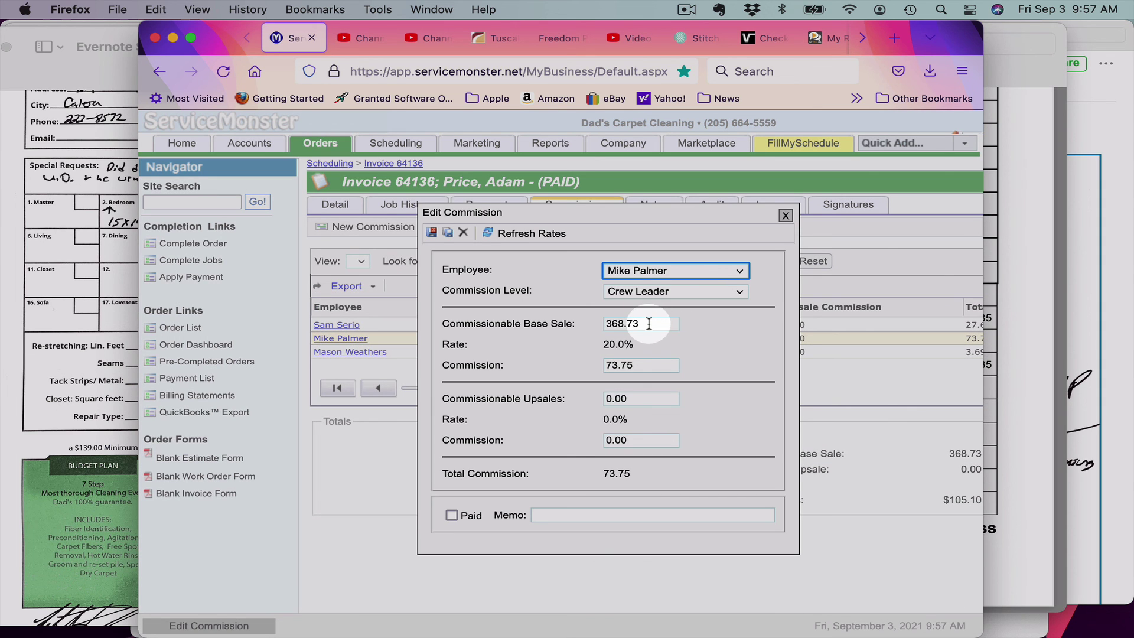
drag(648, 324, 582, 324)
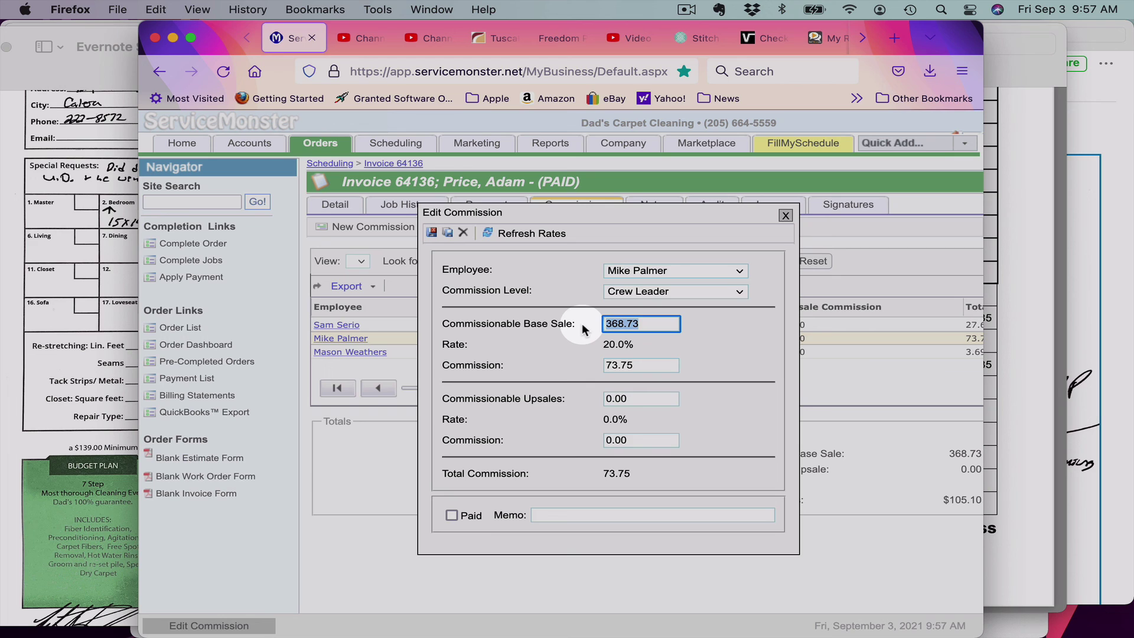
text(184.37)
click(565, 366)
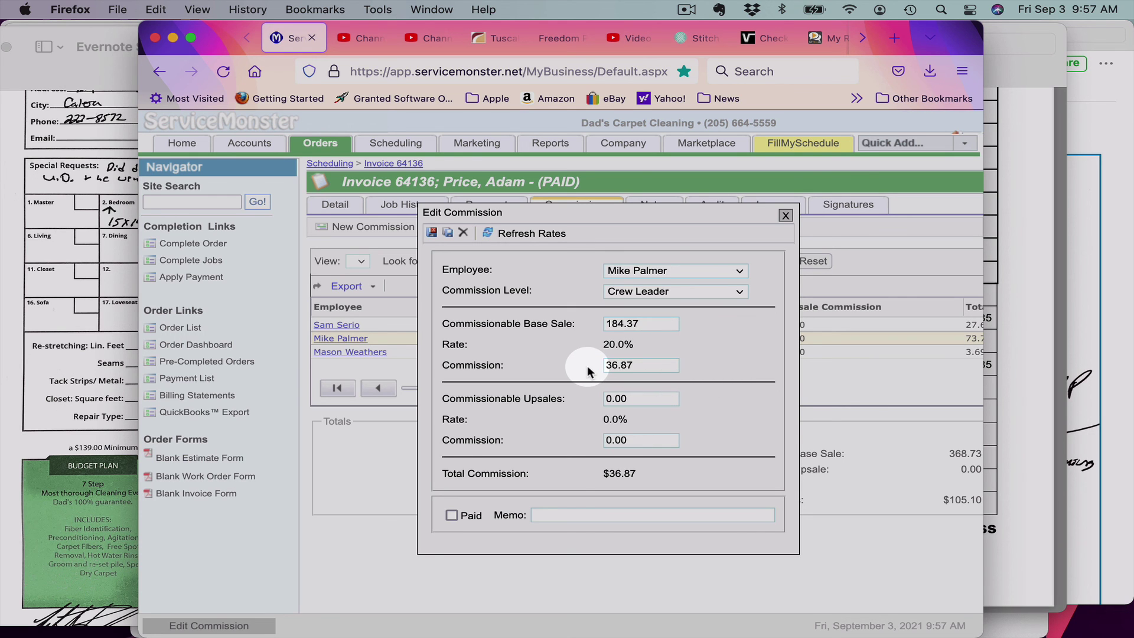
click(434, 233)
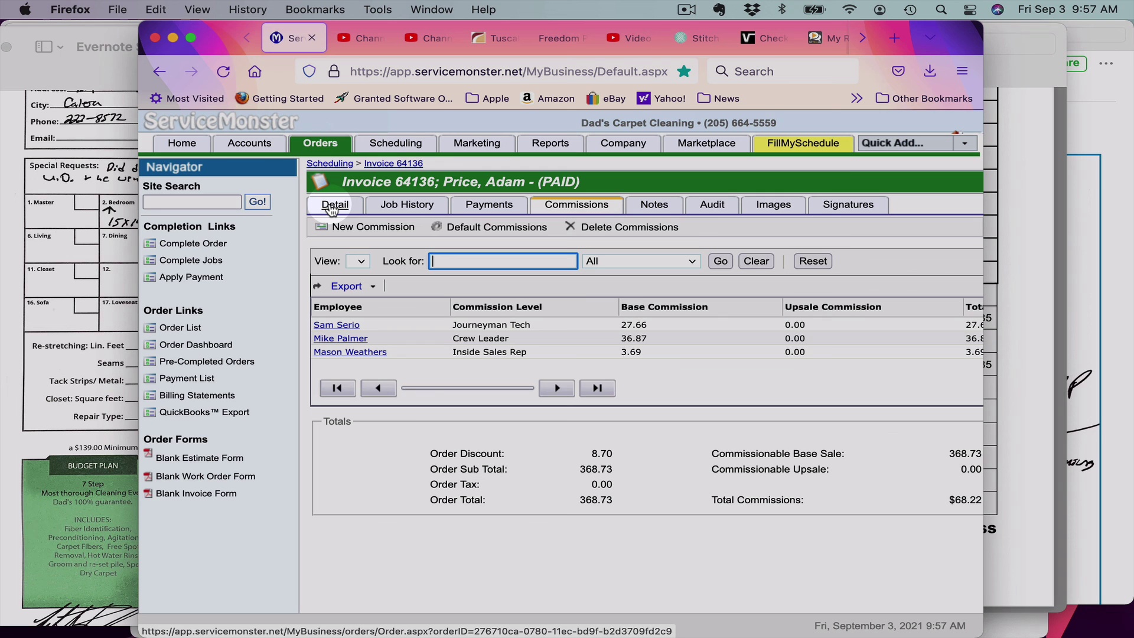
click(332, 206)
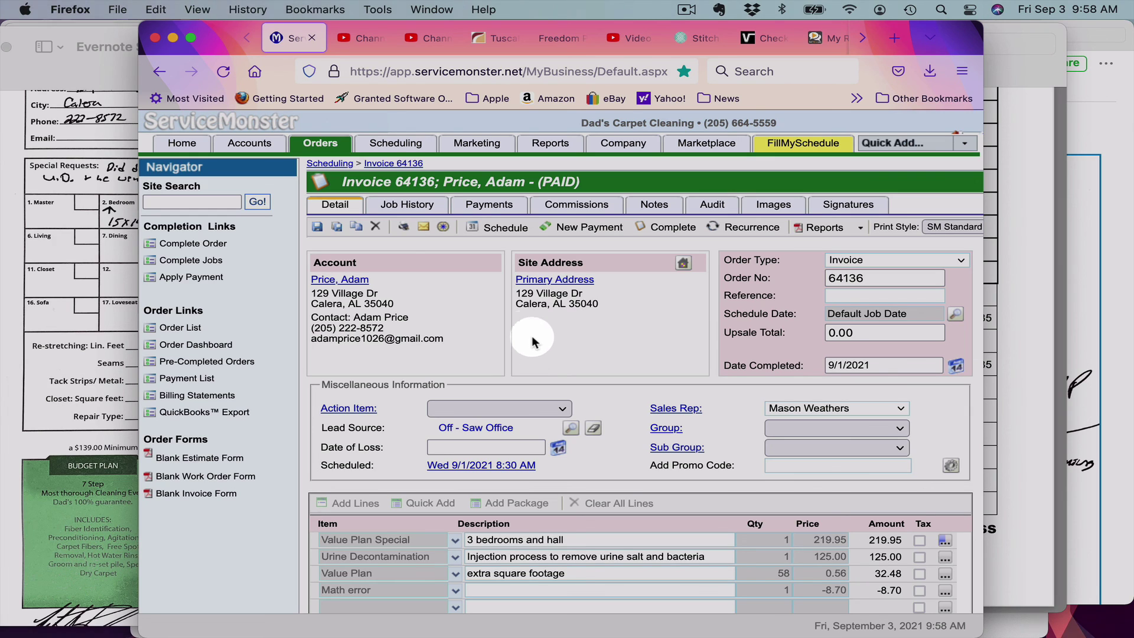
click(685, 10)
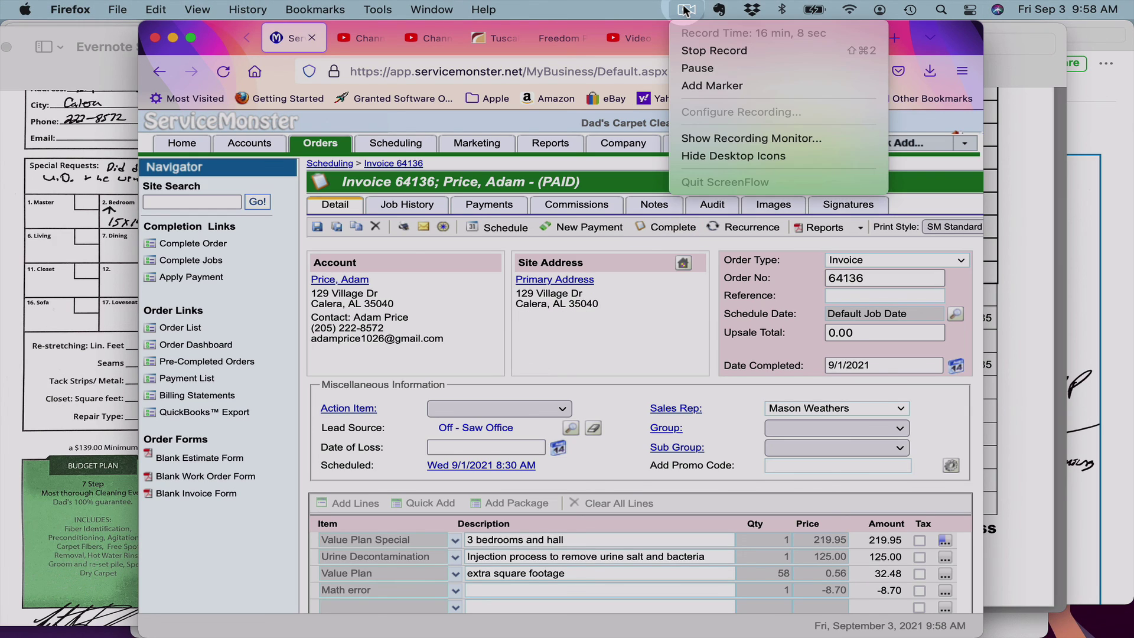